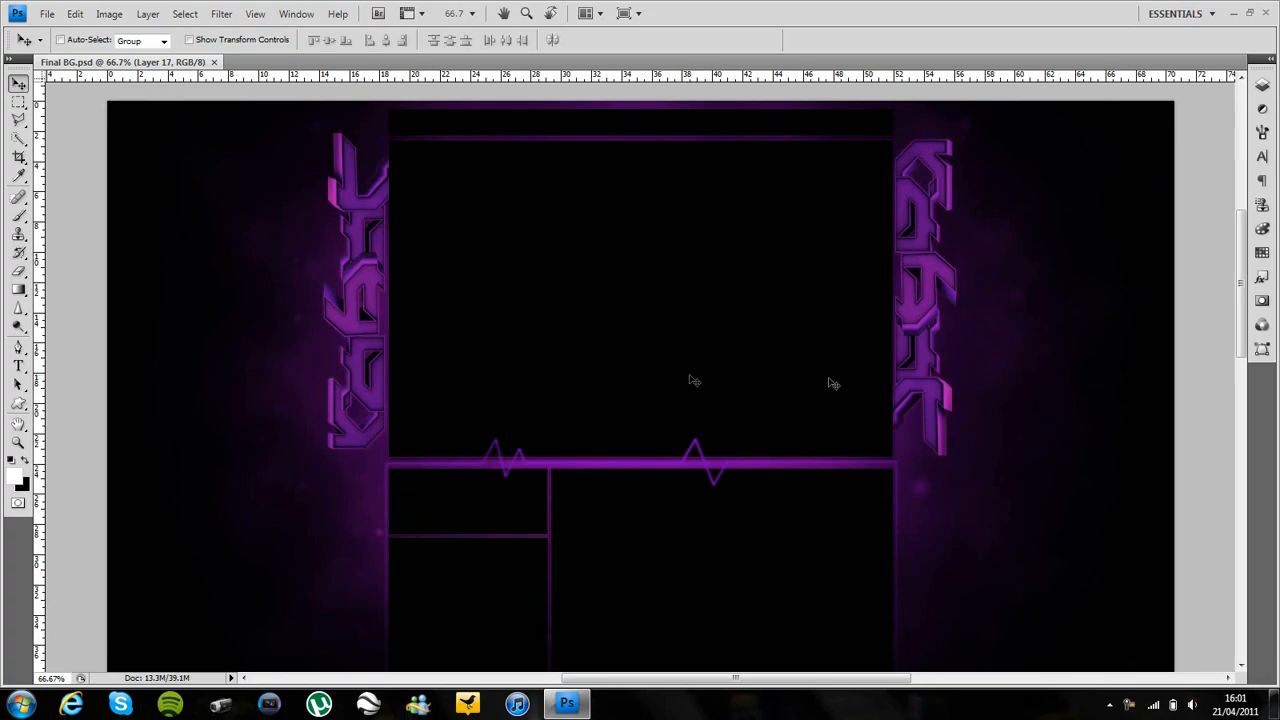
- Examine the layer structure of the finished Final BG design
left_click(1262, 85)
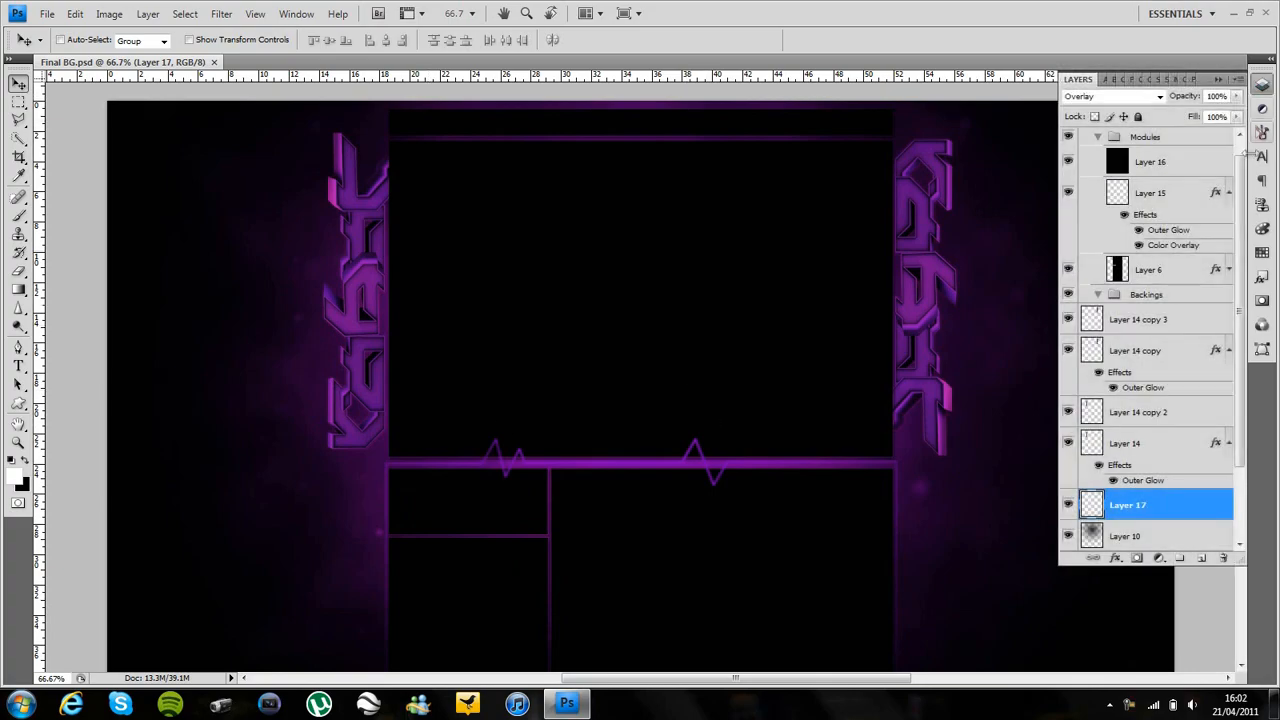
scroll(1242, 266, "down", 2)
scroll(1241, 267, "up", 2)
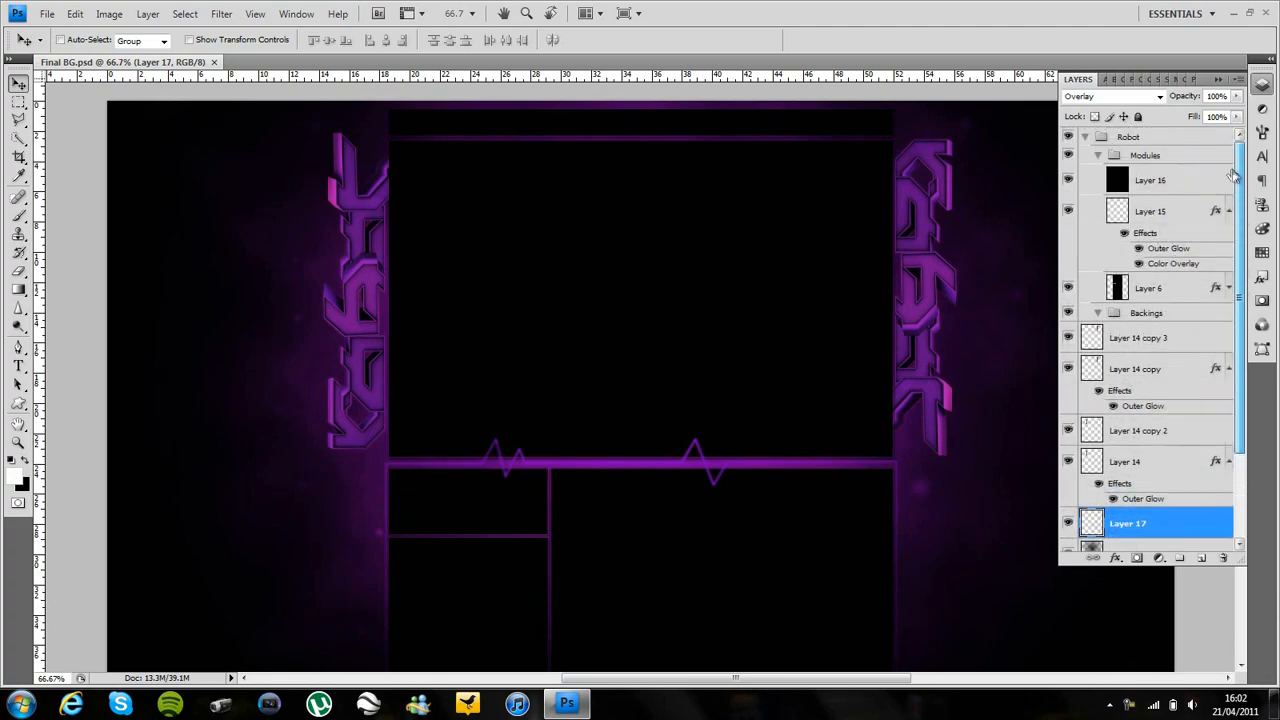
left_click(1262, 85)
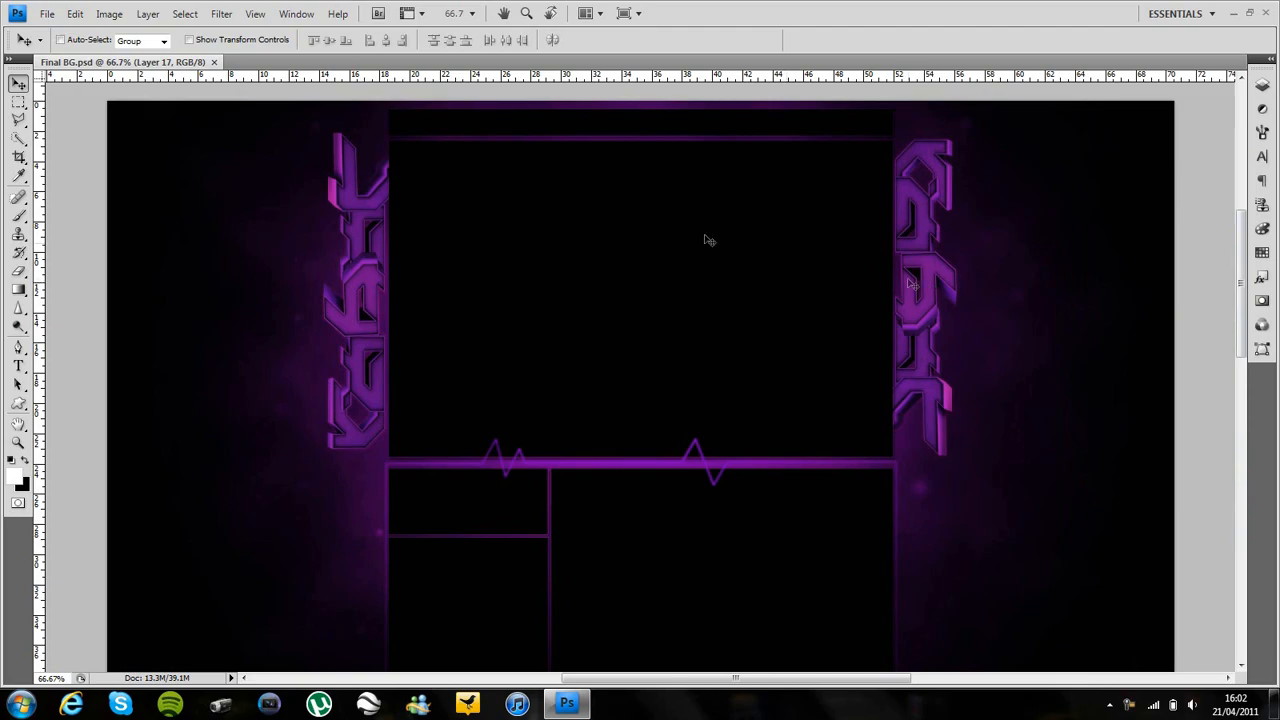
- Open the BG Template - Robot file and compare it with the Final BG document
left_click(46, 15)
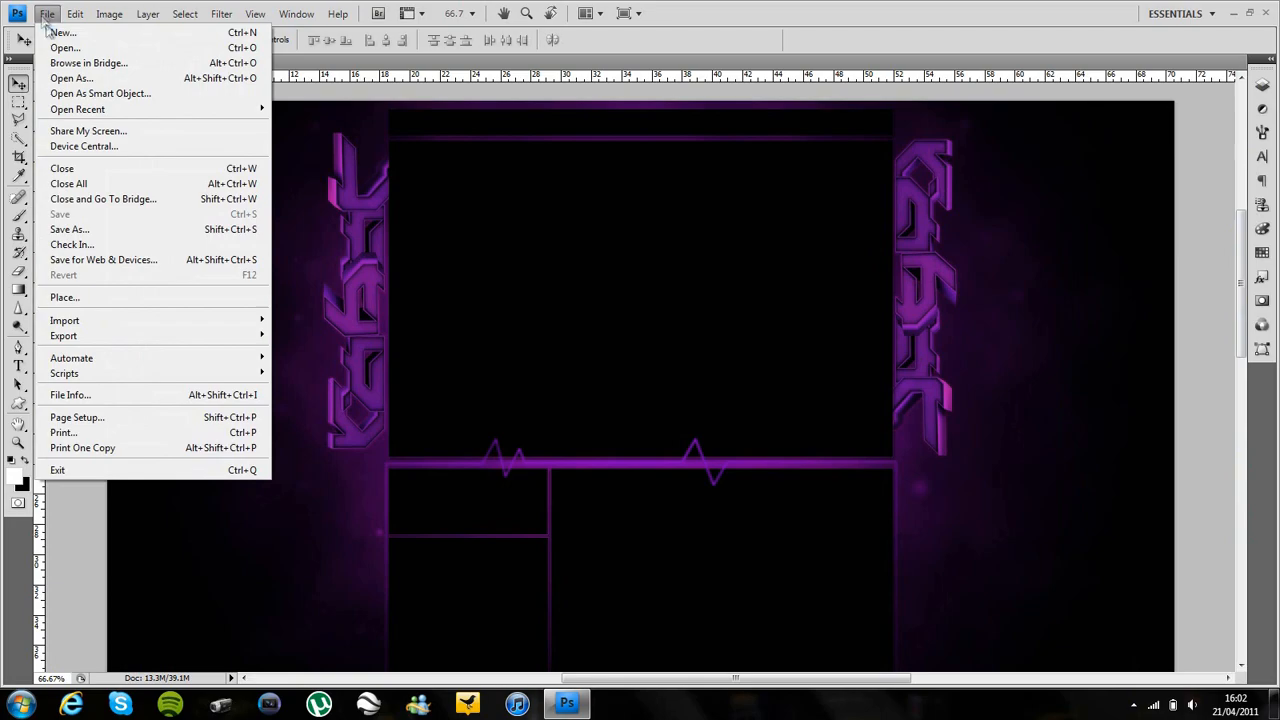
left_click(62, 48)
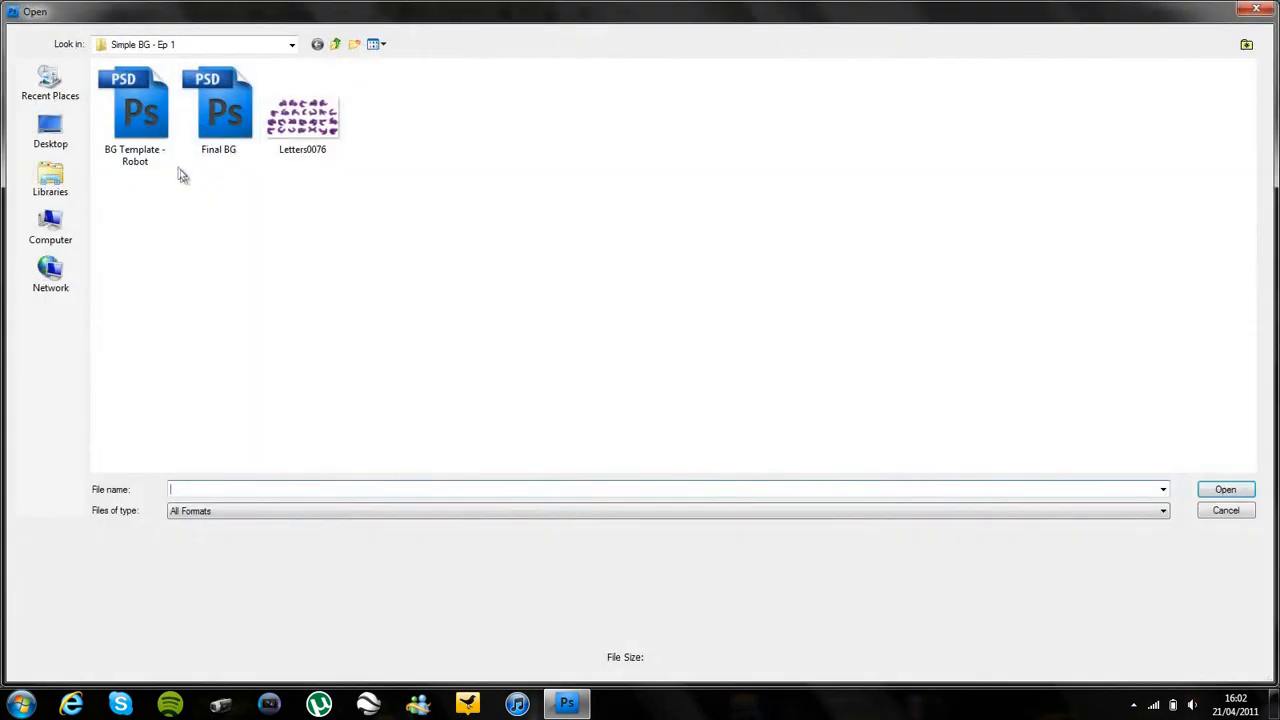
left_click(157, 134)
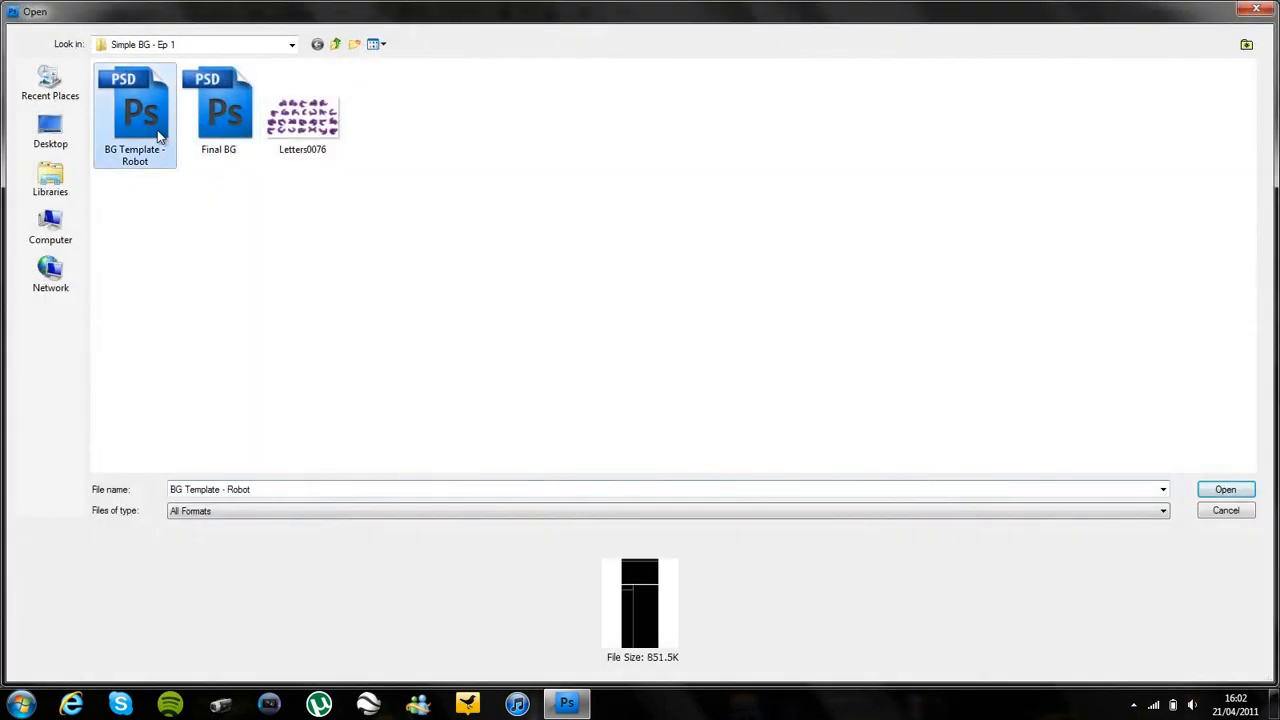
left_click(1226, 490)
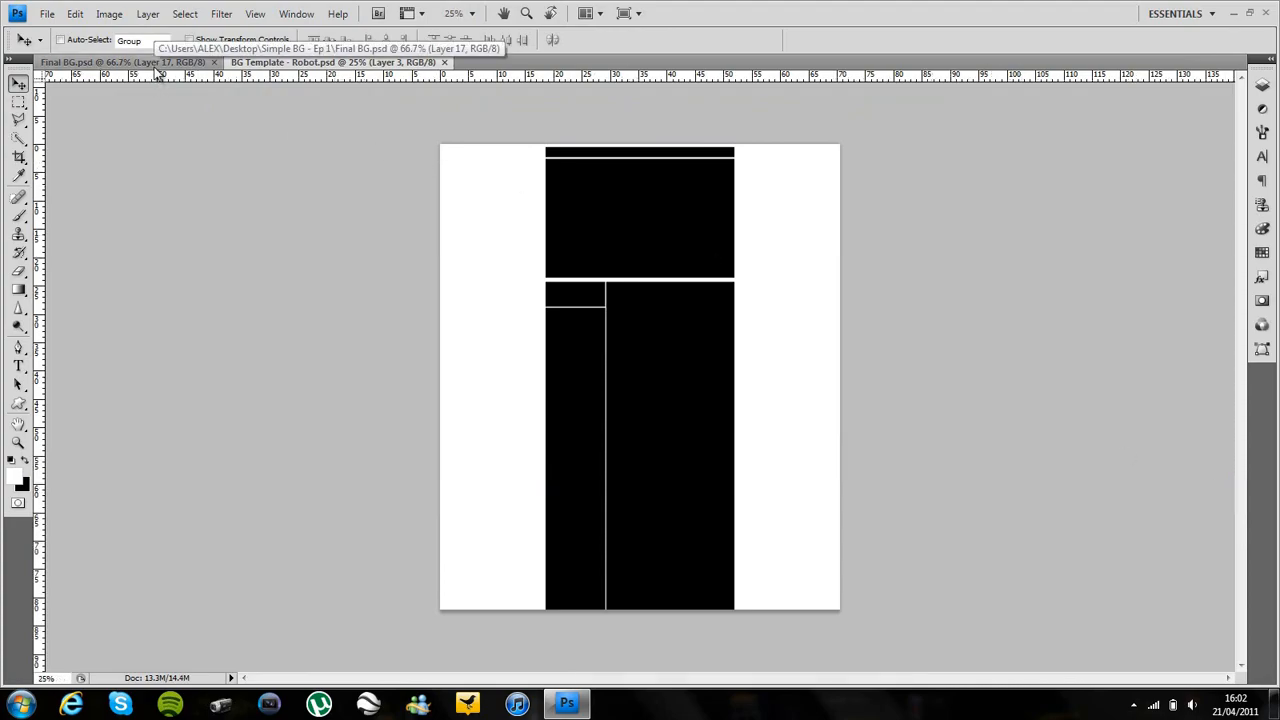
left_click(157, 63)
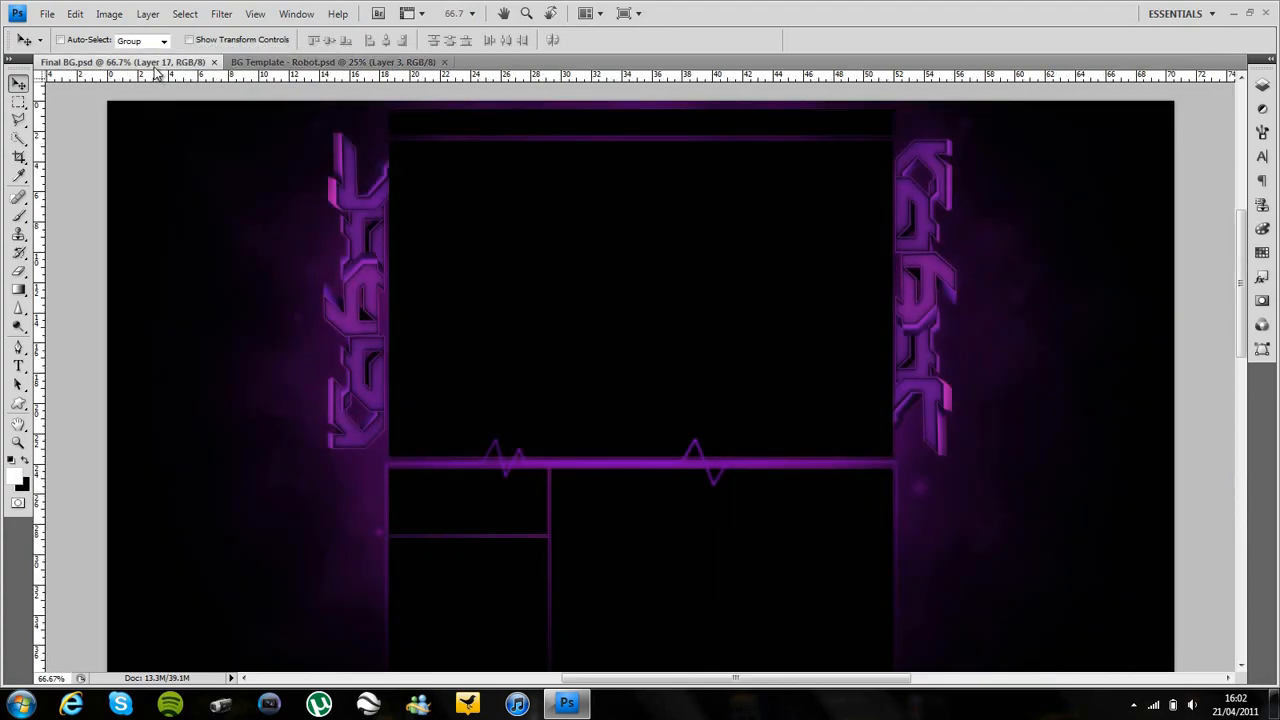
left_click(237, 64)
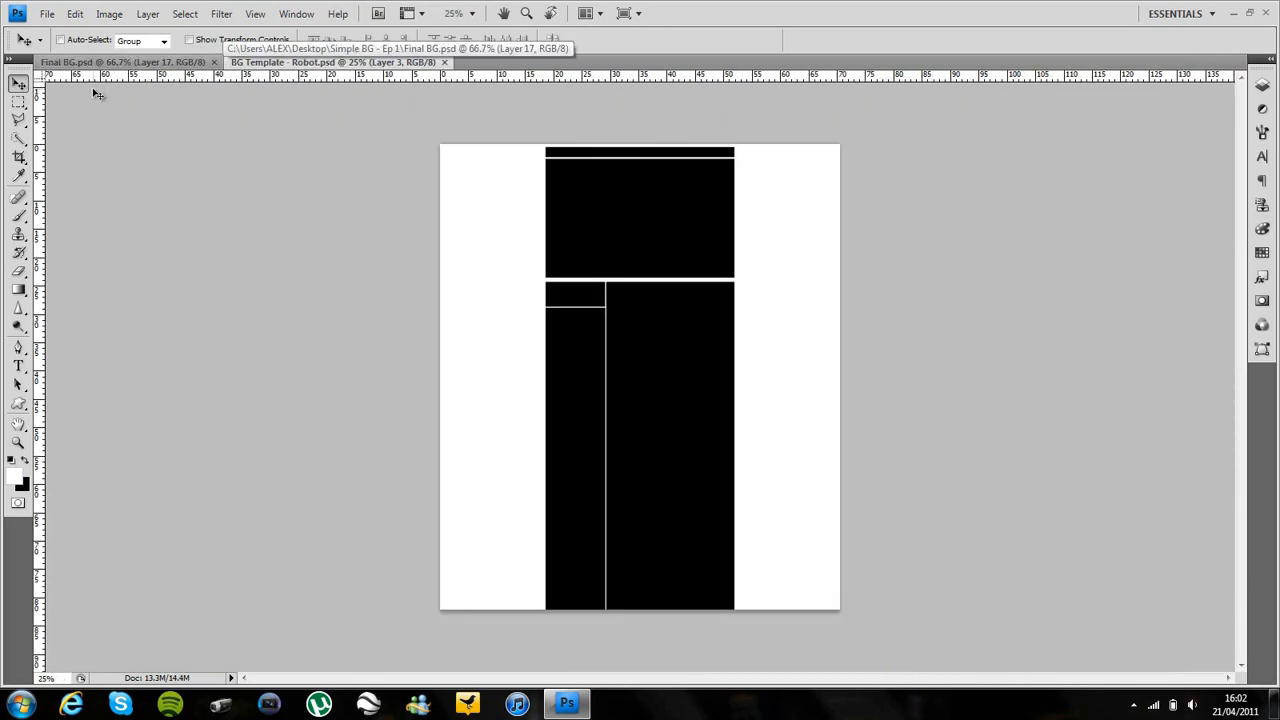
- Fill Layer 1 with white and add a new empty layer above it
left_click(1262, 85)
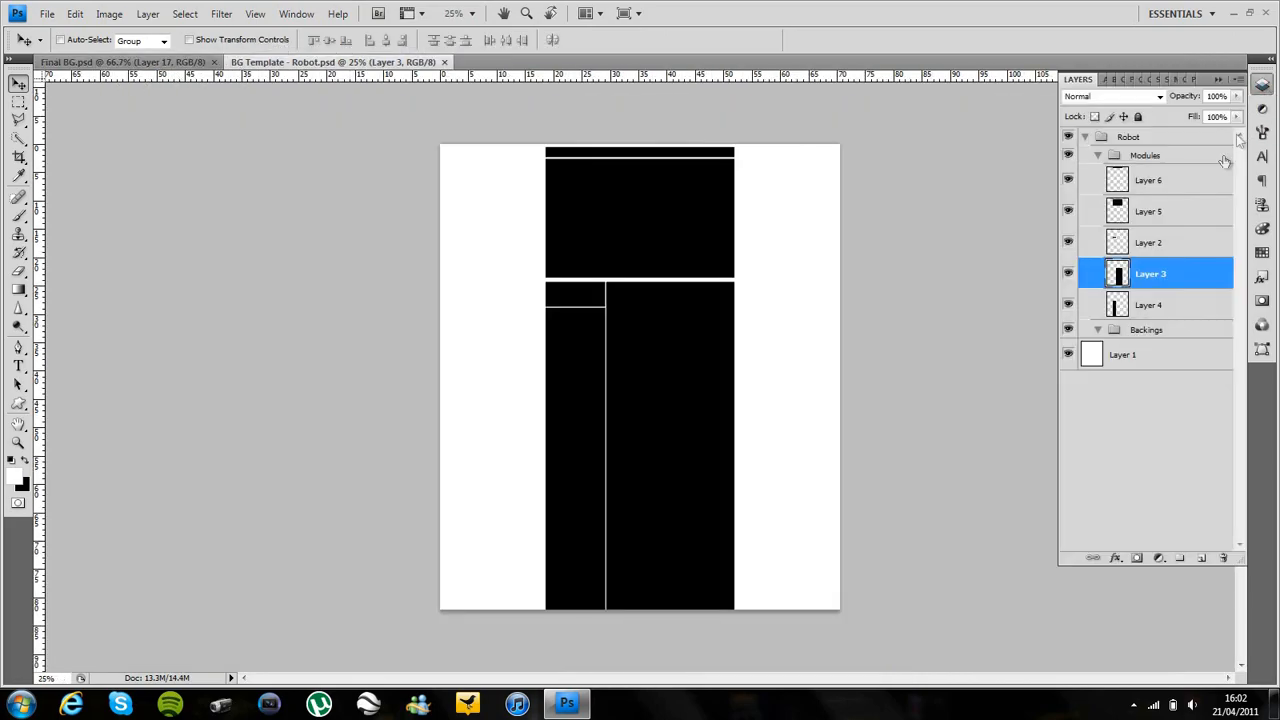
left_click(1160, 353)
key("ctrl+BackSpace")
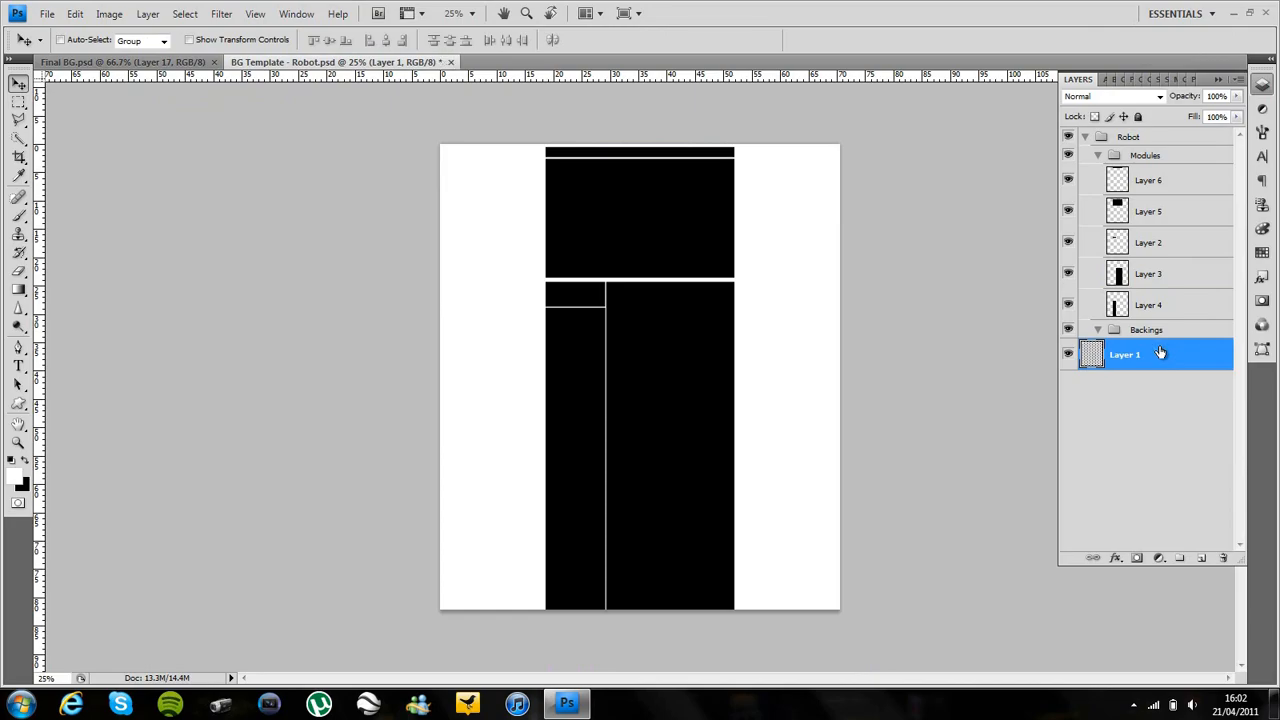
key("alt+BackSpace")
left_click(1202, 560)
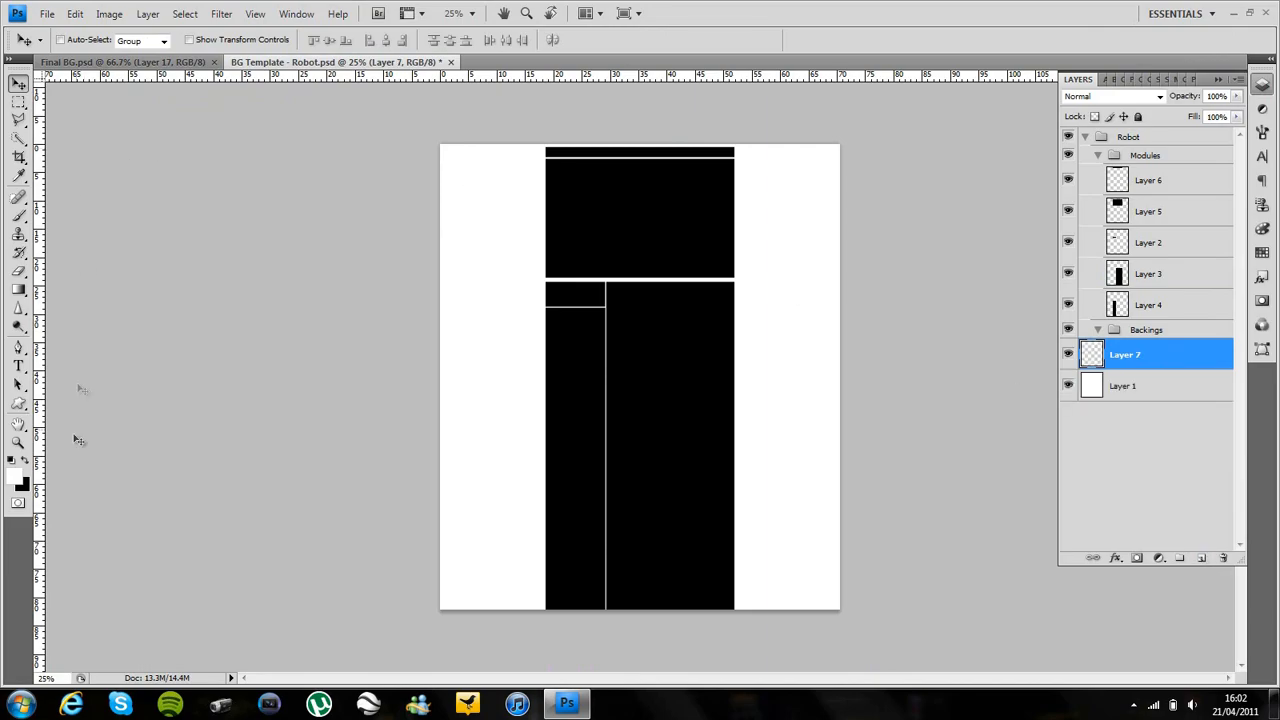
- Set the foreground colour to purple a800ff
left_click(18, 478)
left_click_drag(465, 325, 492, 247)
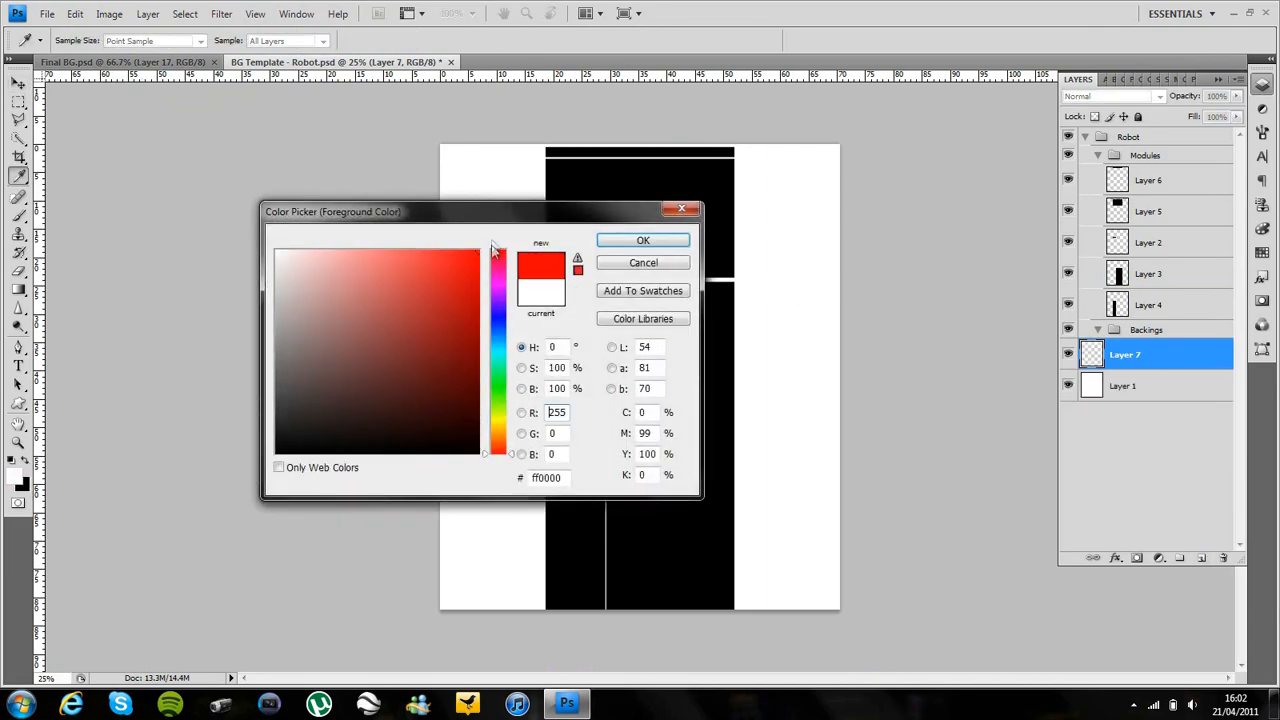
left_click(501, 302)
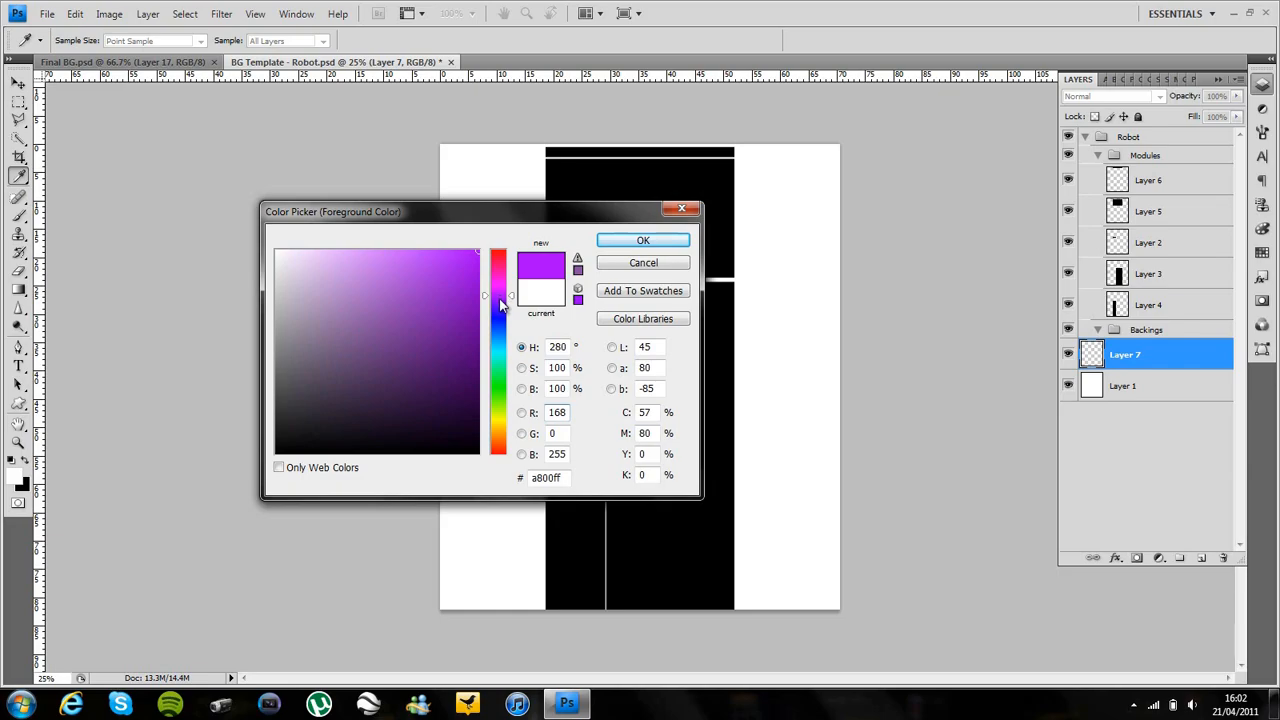
left_click(634, 244)
- Turn off Shape Dynamics and Other Dynamics for the Brush tool
left_click(18, 218)
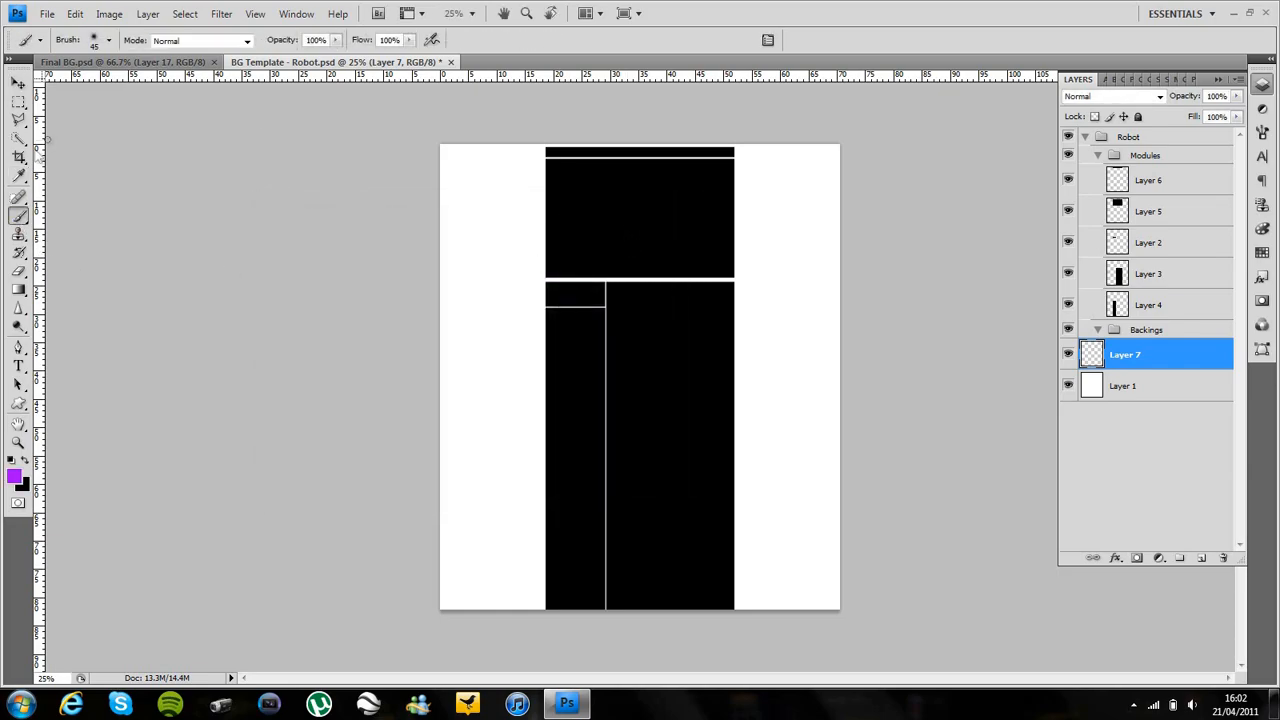
left_click(1261, 132)
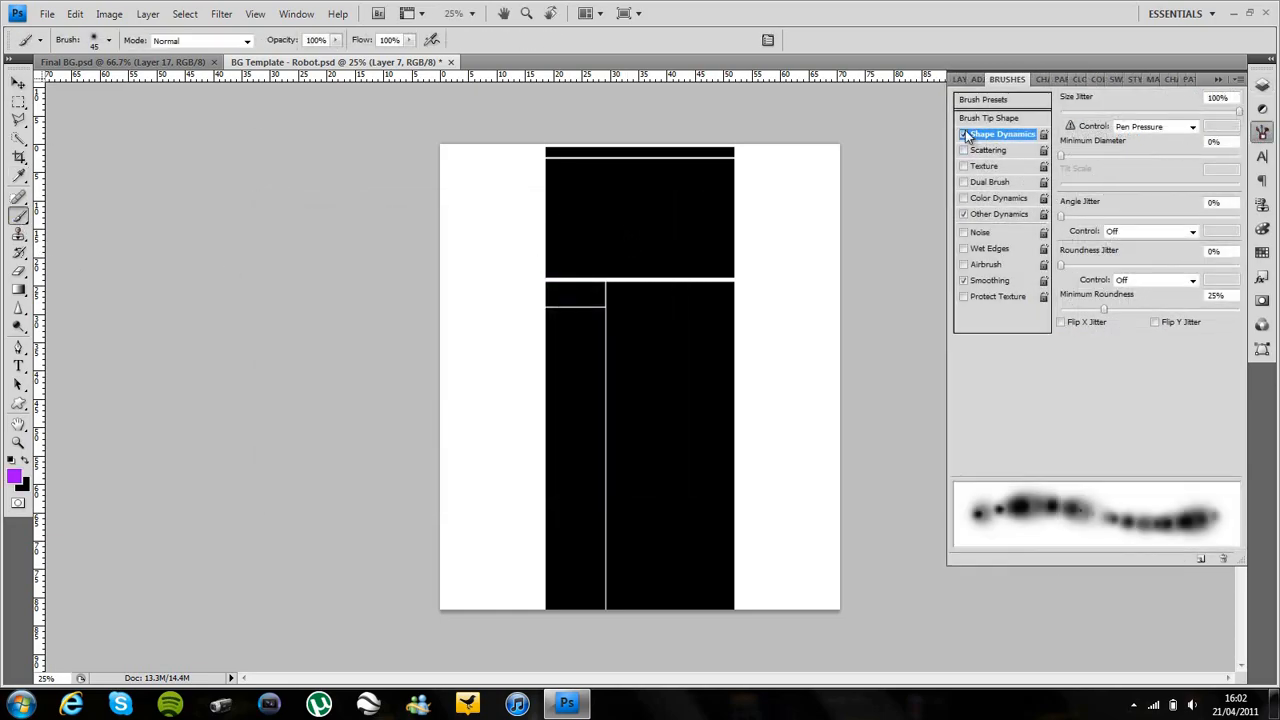
left_click(963, 134)
left_click(963, 214)
left_click(1262, 85)
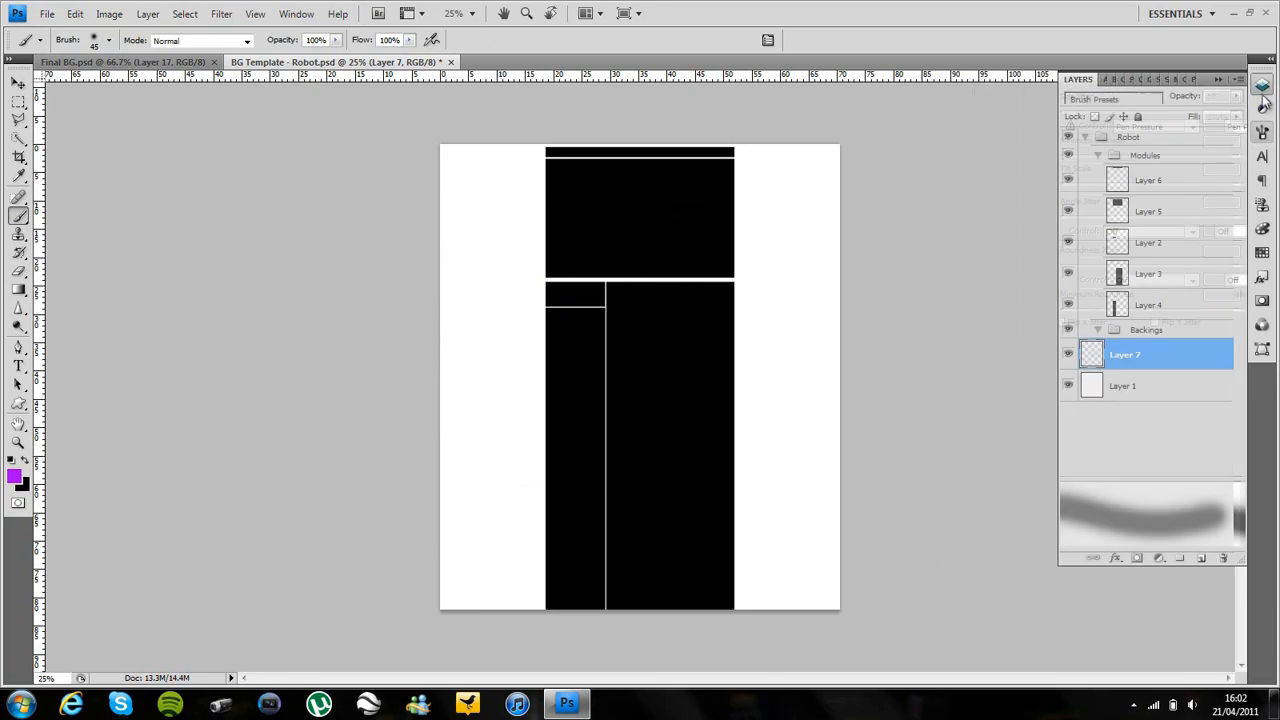
- Paint a purple glow behind the large upper module on Layer 7 with a soft 960 px brush
left_click(108, 40)
left_click_drag(160, 86, 172, 92)
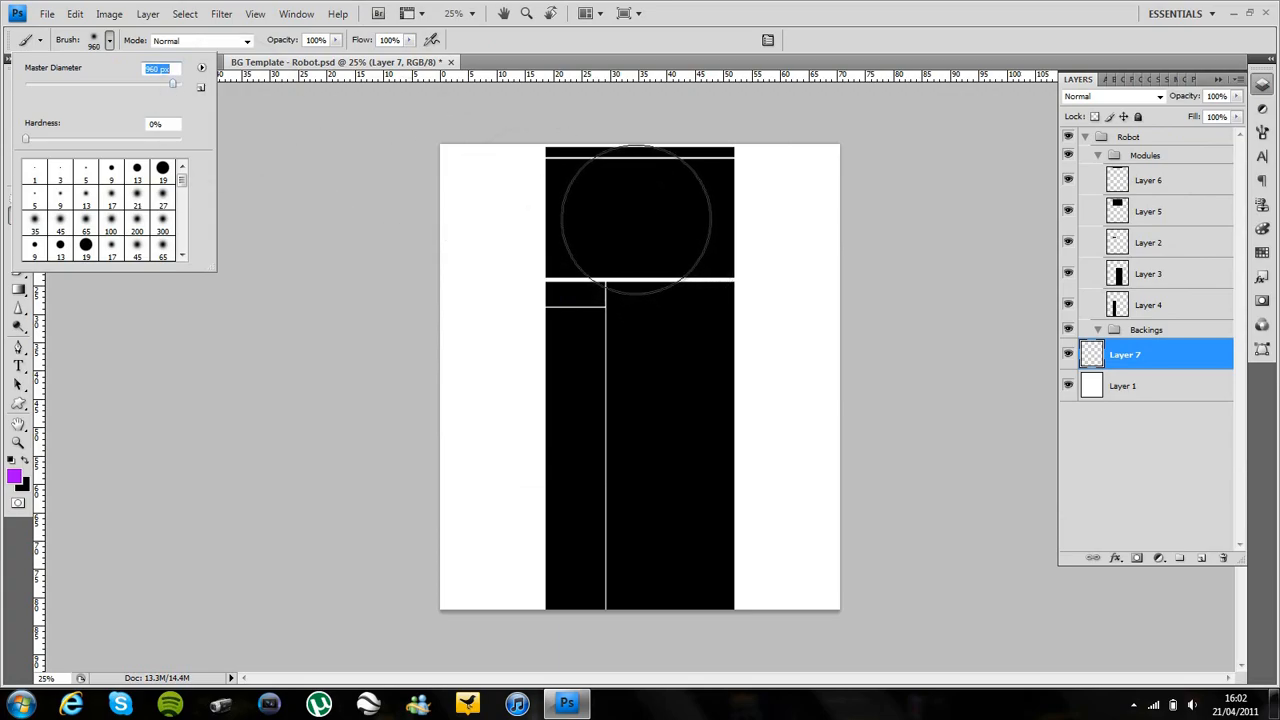
left_click(637, 220)
left_click(637, 220)
left_click(637, 220)
left_click(637, 220)
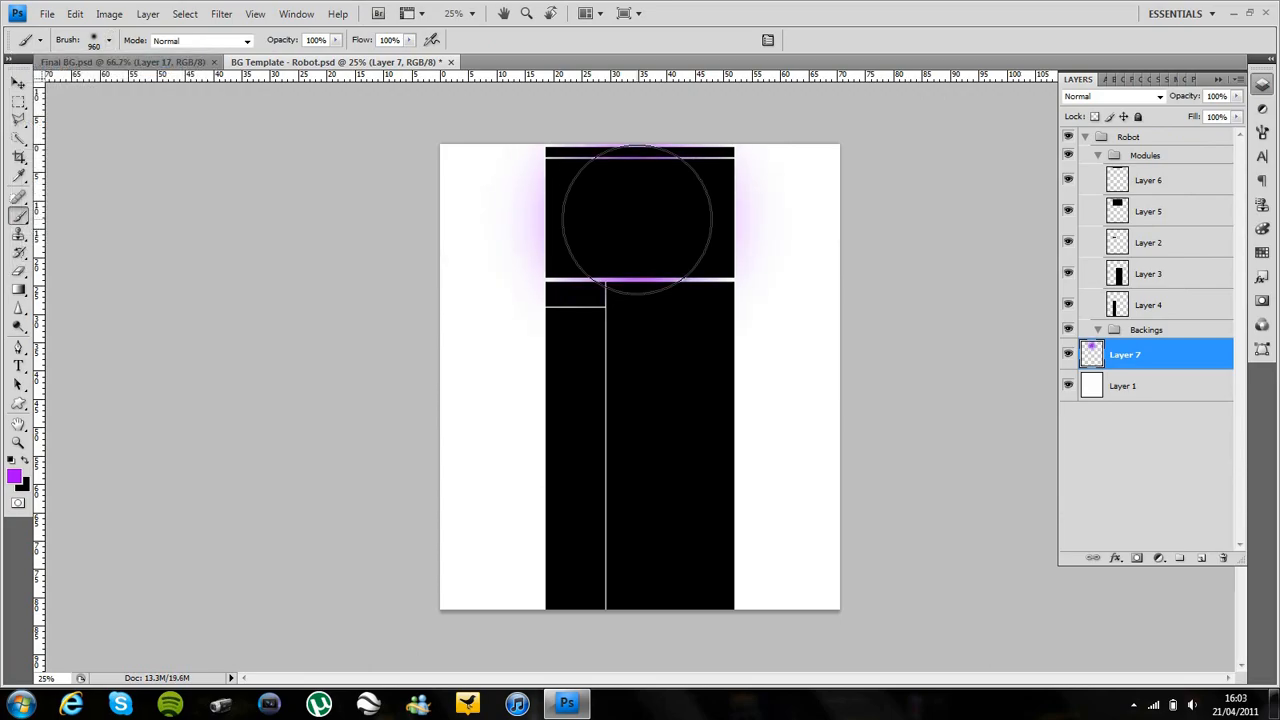
- Fill Layer 1 with black and enlarge the soft brush to 1242 px
left_click(1188, 401)
key("ctrl+BackSpace")
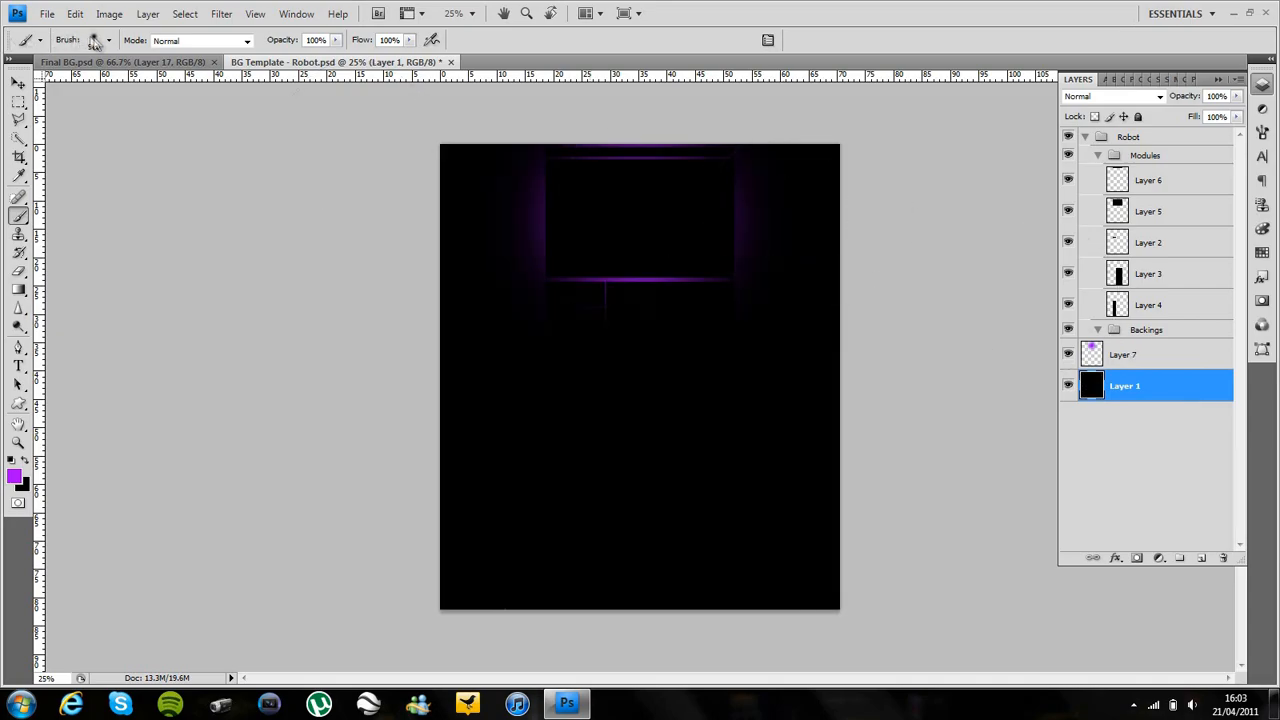
left_click(109, 42)
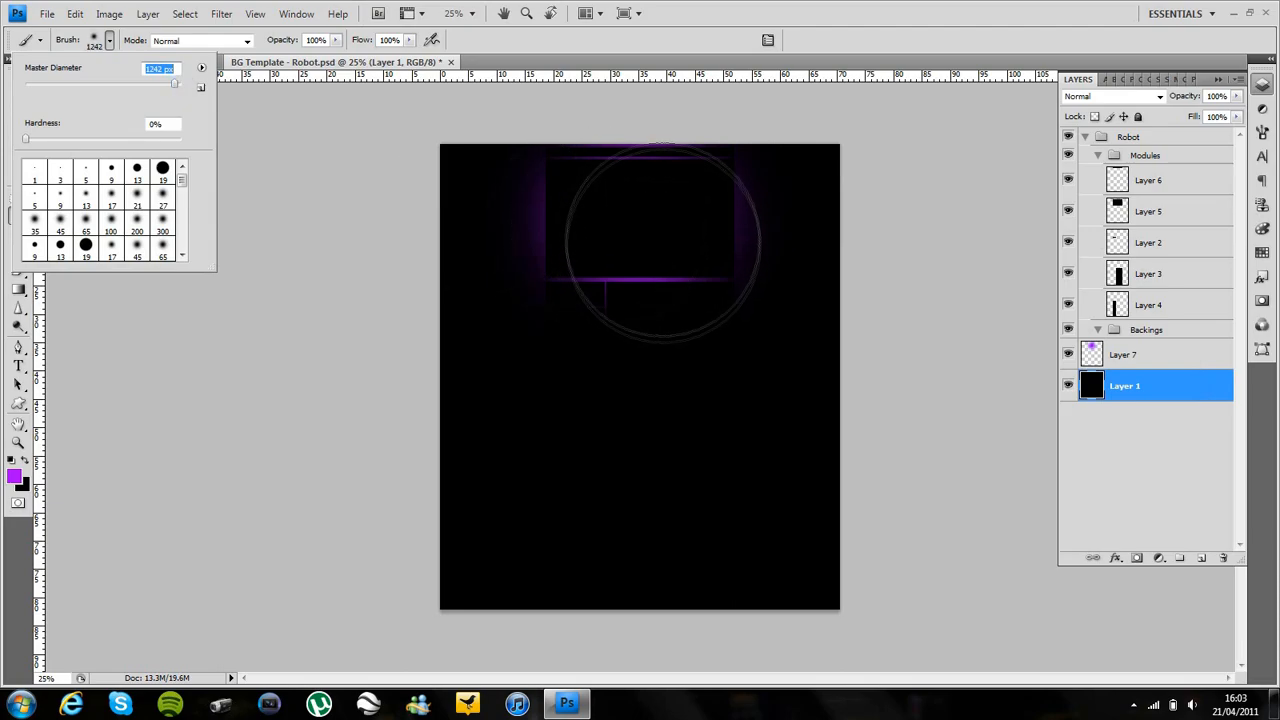
- Try to paint a larger purple glow on Layer 1 behind the upper module
left_click(631, 226)
left_click(631, 226)
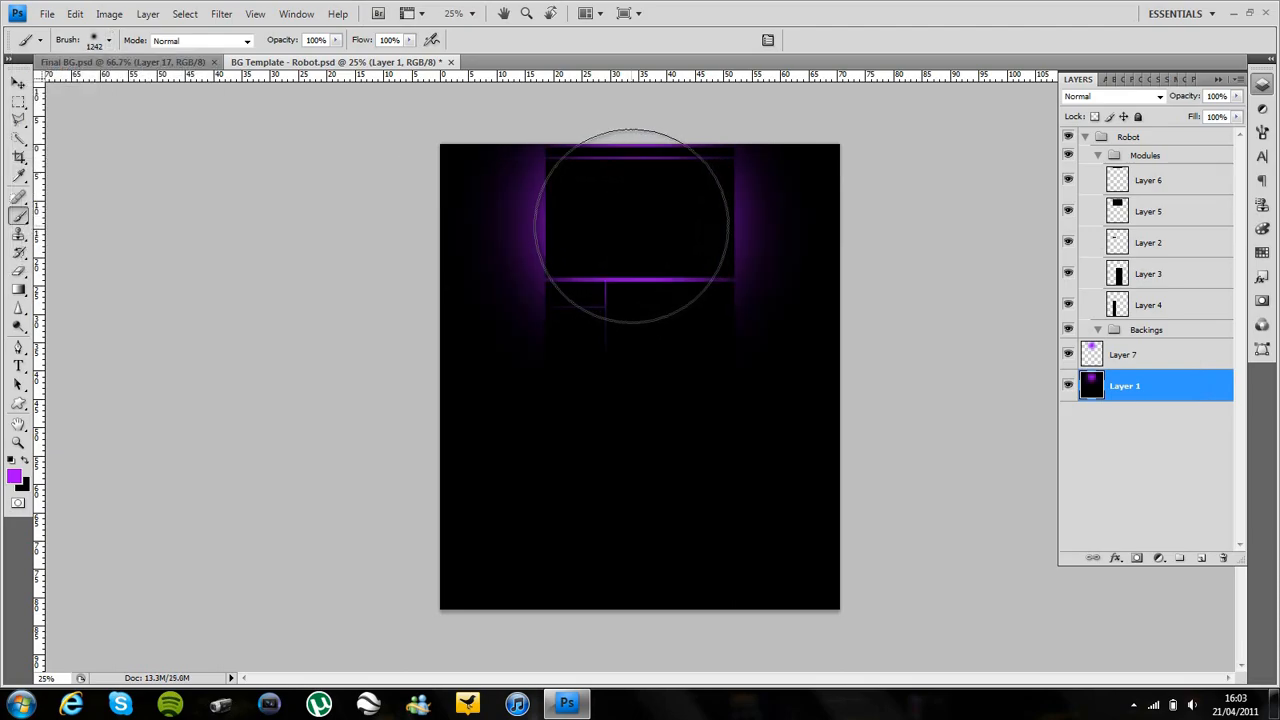
key("ctrl+z")
left_click(636, 227)
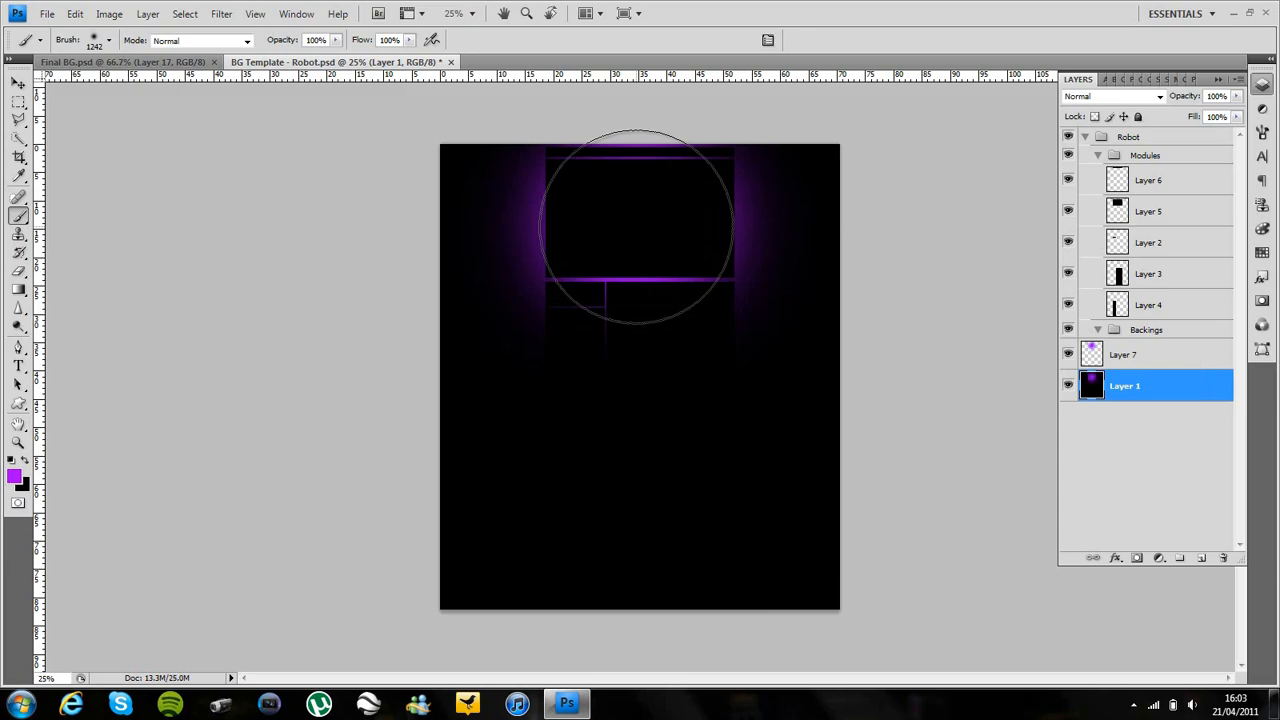
key("ctrl+z")
left_click(640, 226)
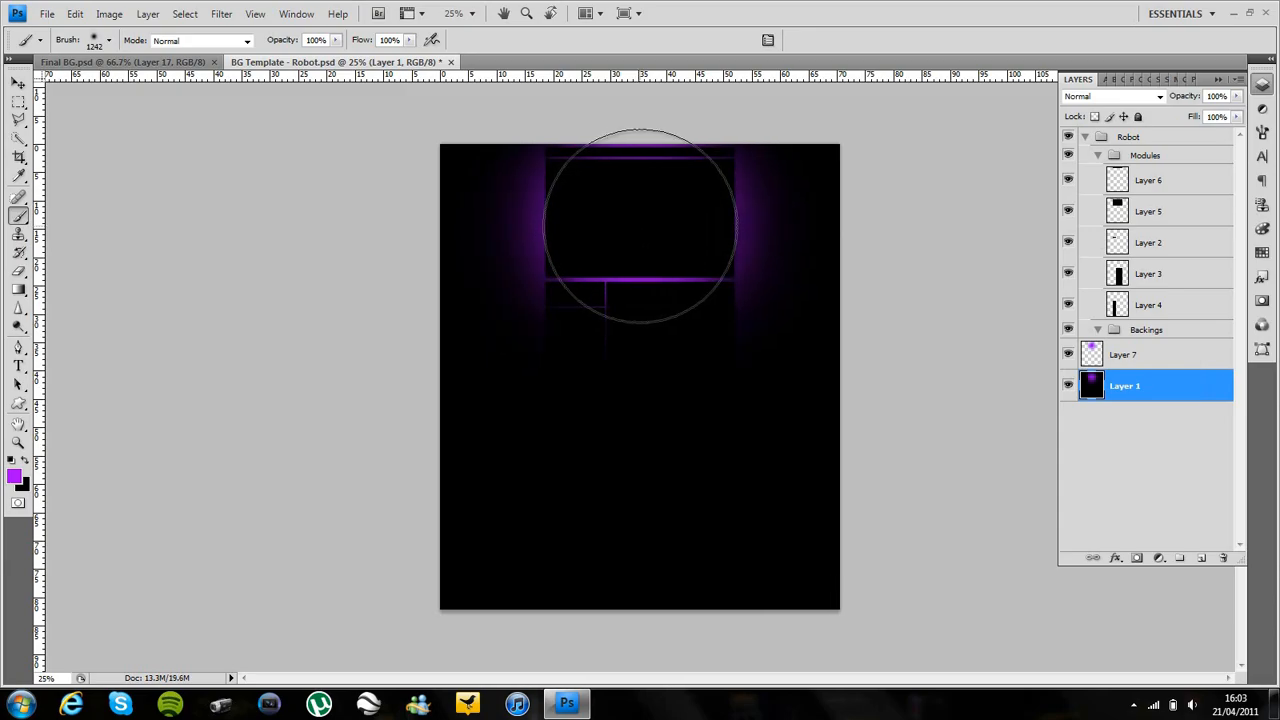
left_click(640, 226)
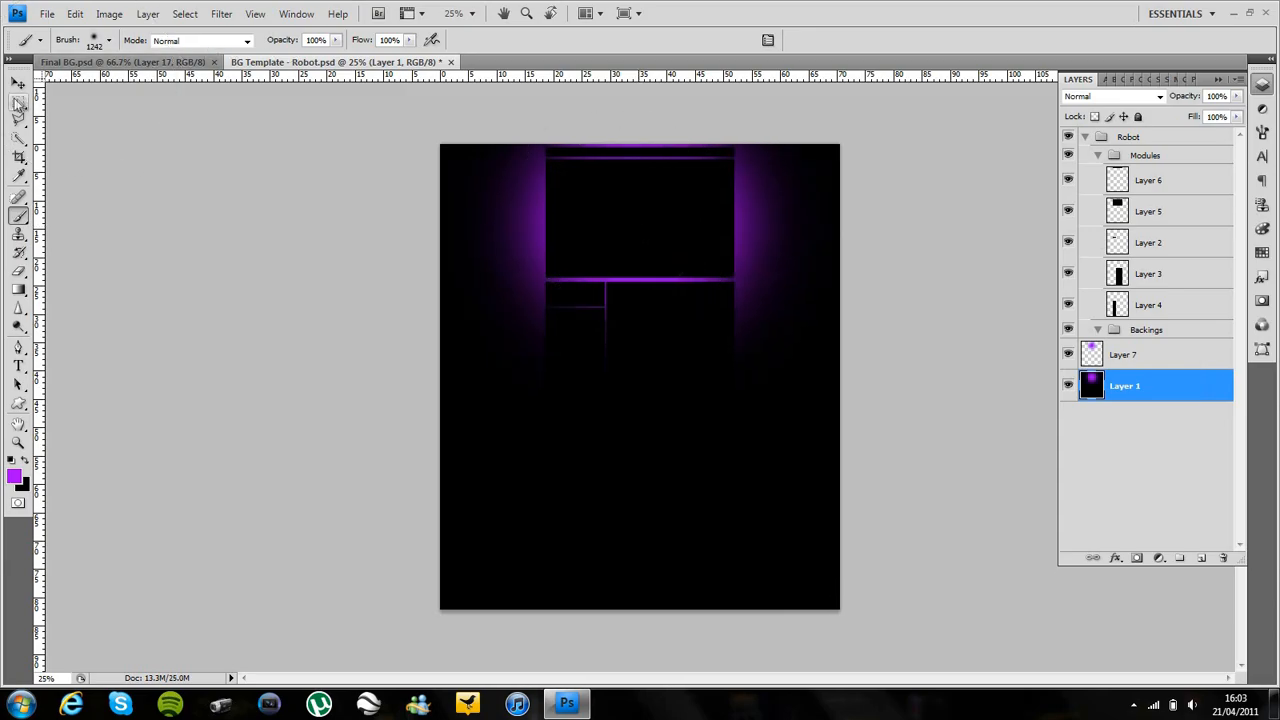
left_click(18, 85)
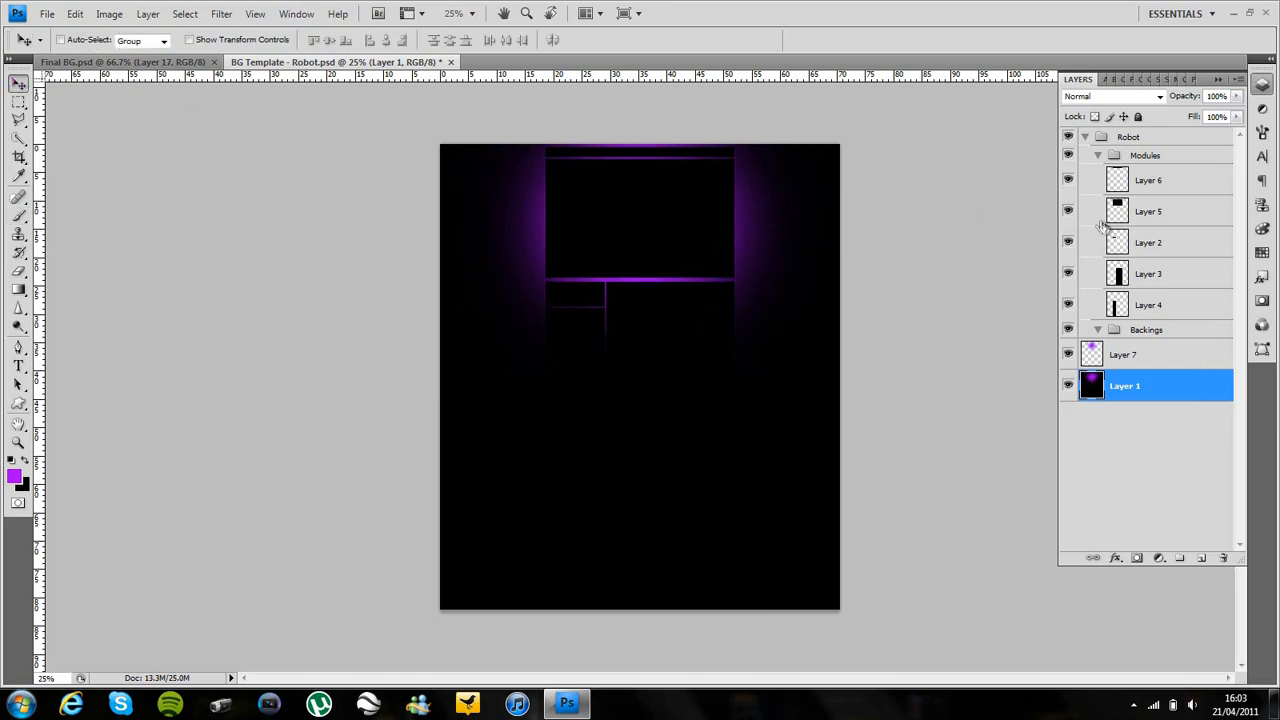
key("ctrl+z")
- Paint a larger purple glow on Layer 7 behind the upper module and lower the layer's opacity to 81%
left_click(1149, 356)
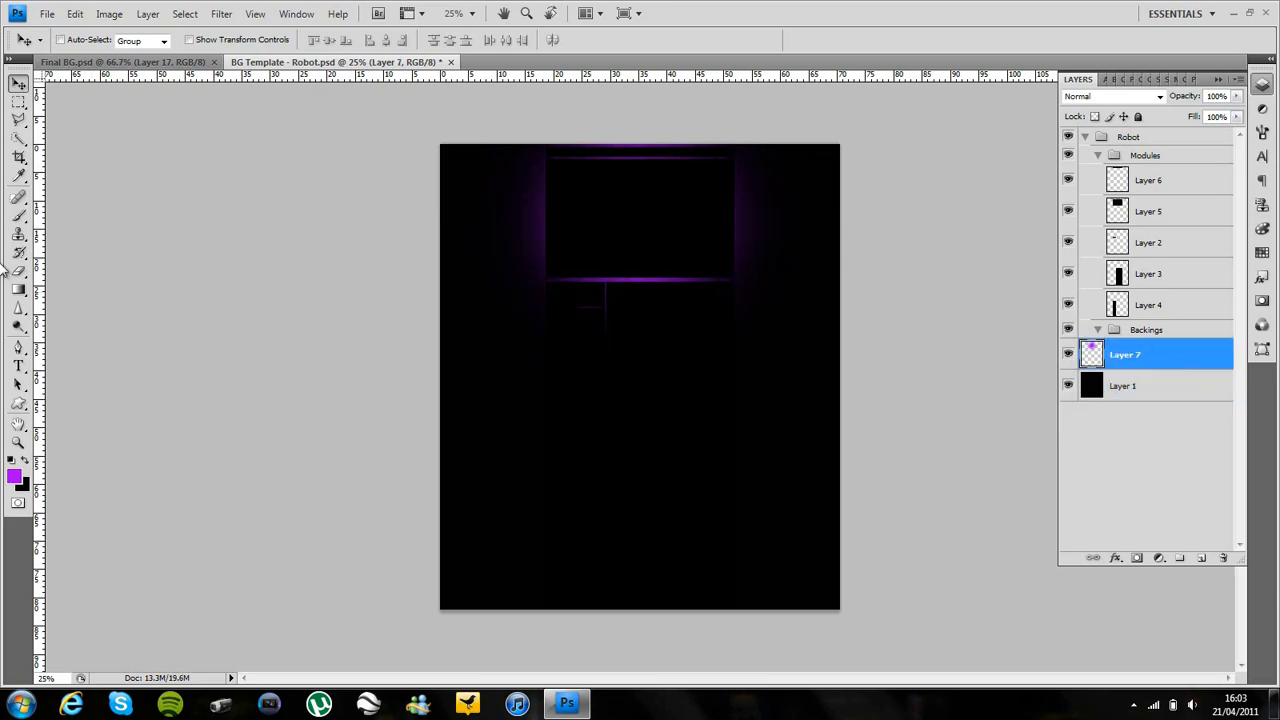
left_click(18, 215)
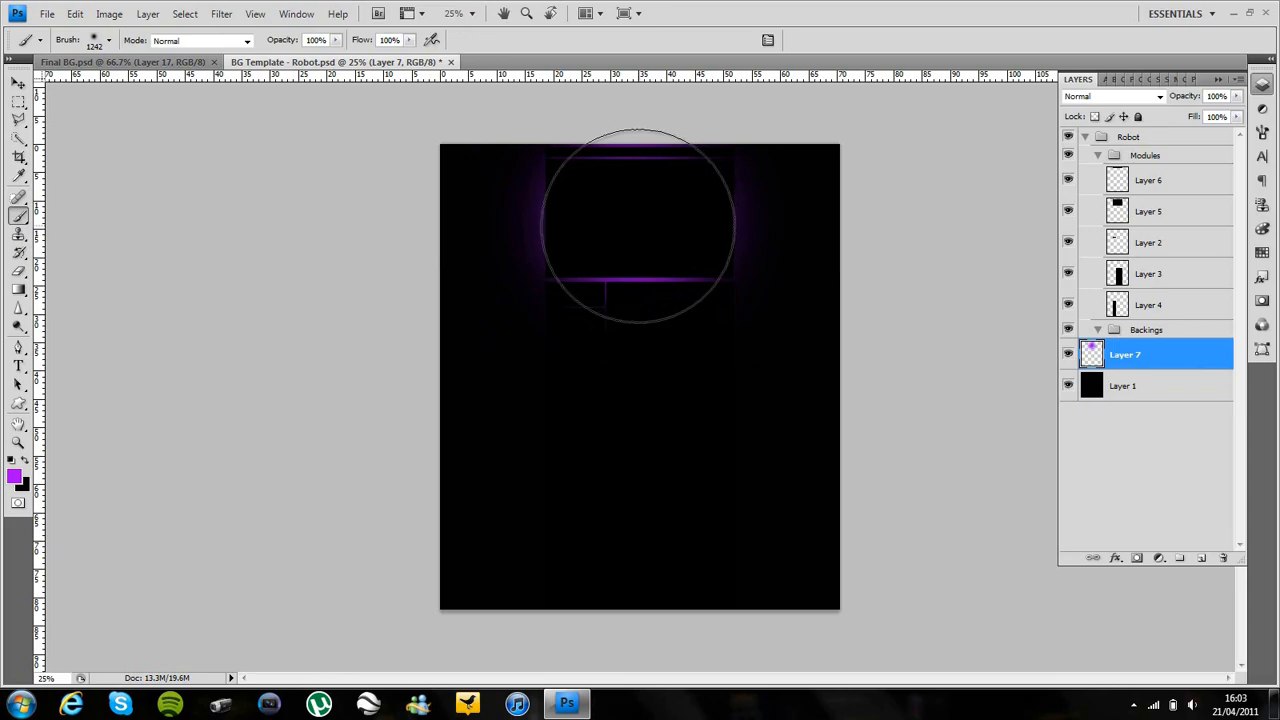
left_click(638, 226)
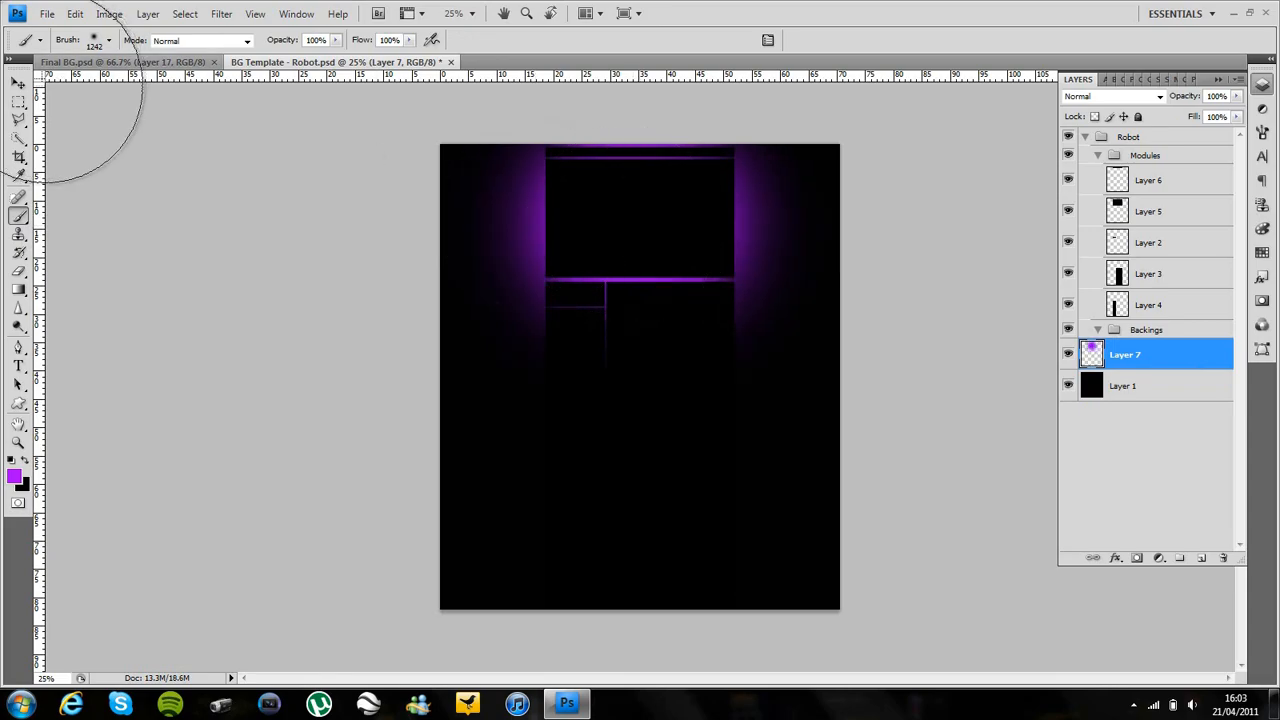
left_click(18, 83)
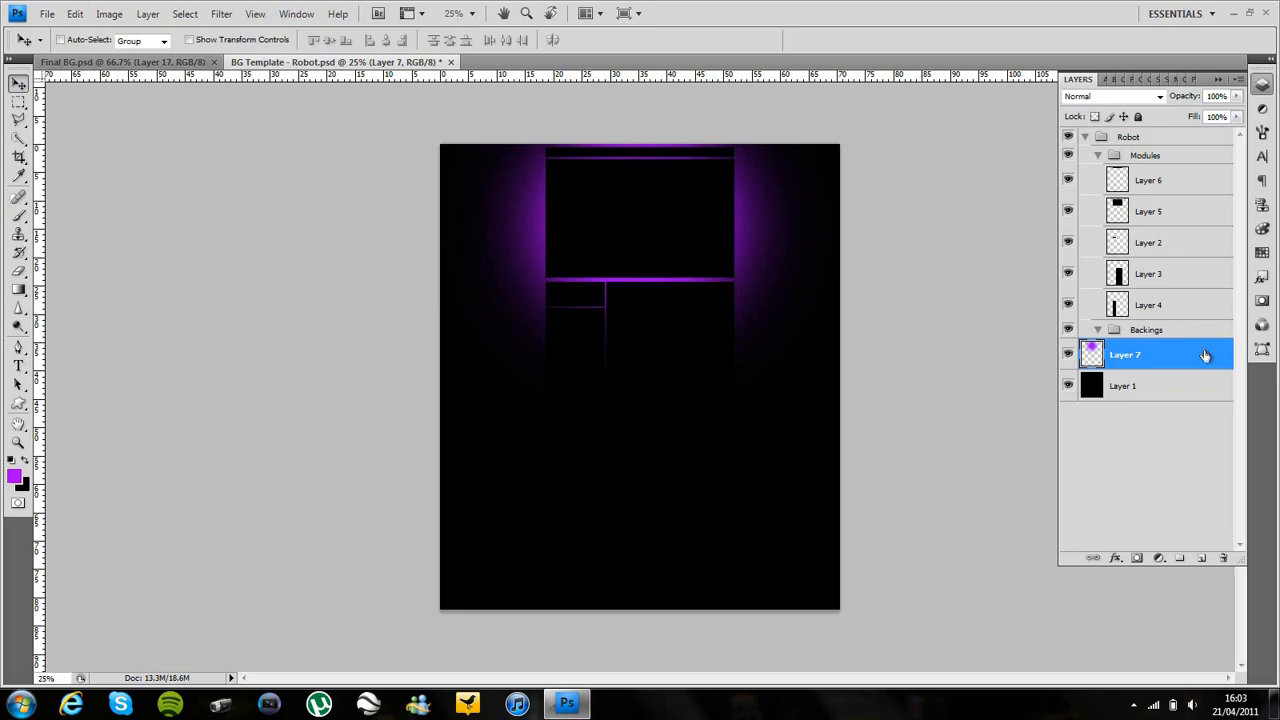
left_click_drag(1194, 98, 1183, 97)
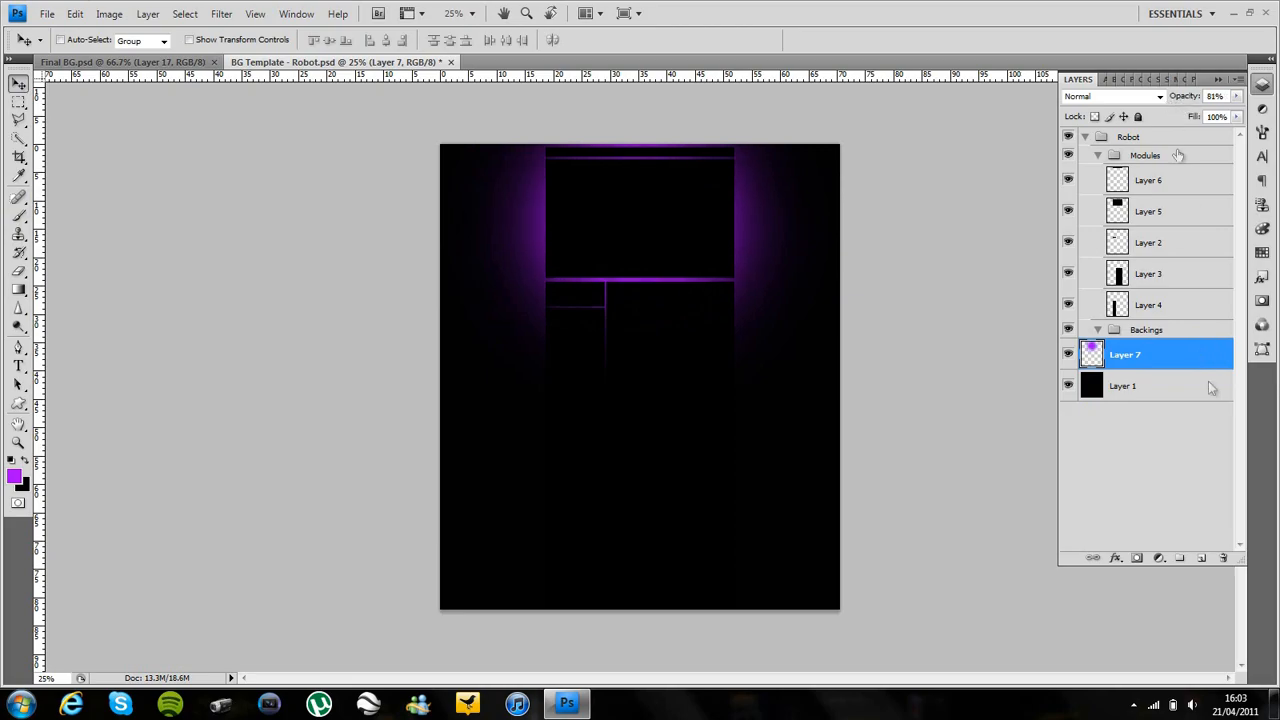
- Add a new layer above Layer 7, reset the colours to black and white, and fill the layer with black
left_click(1200, 560)
left_click(11, 462)
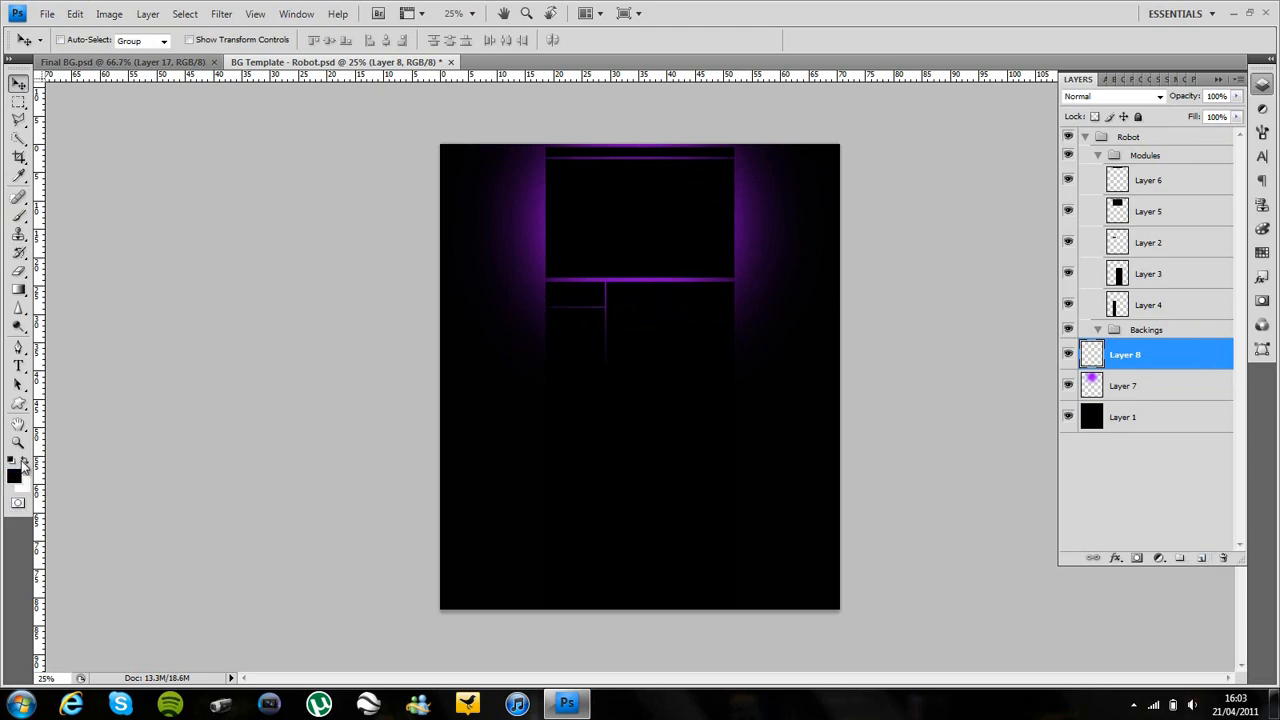
key("alt+BackSpace")
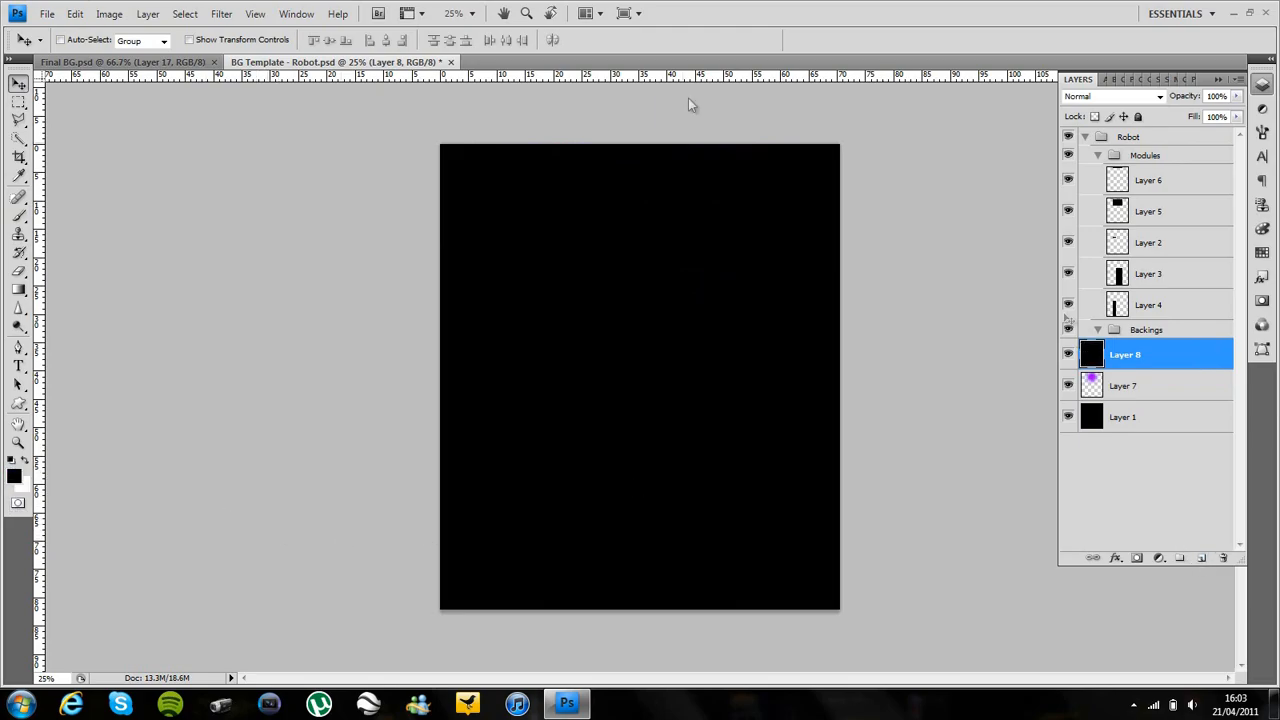
- Render a Clouds texture on the black-filled Layer 8
left_click(229, 17)
mouse_move(254, 221)
left_click(410, 221)
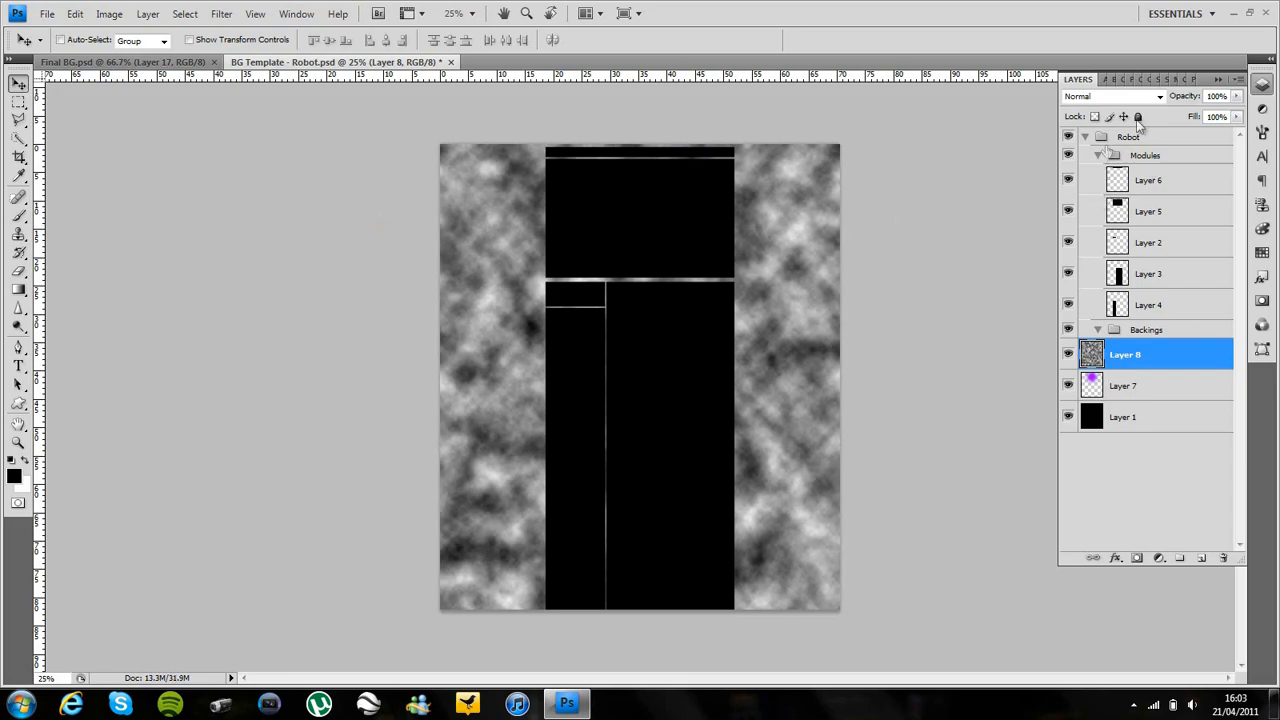
- Set the clouds layer, Layer 8, to Soft Light blending at 48% opacity
left_click(1152, 98)
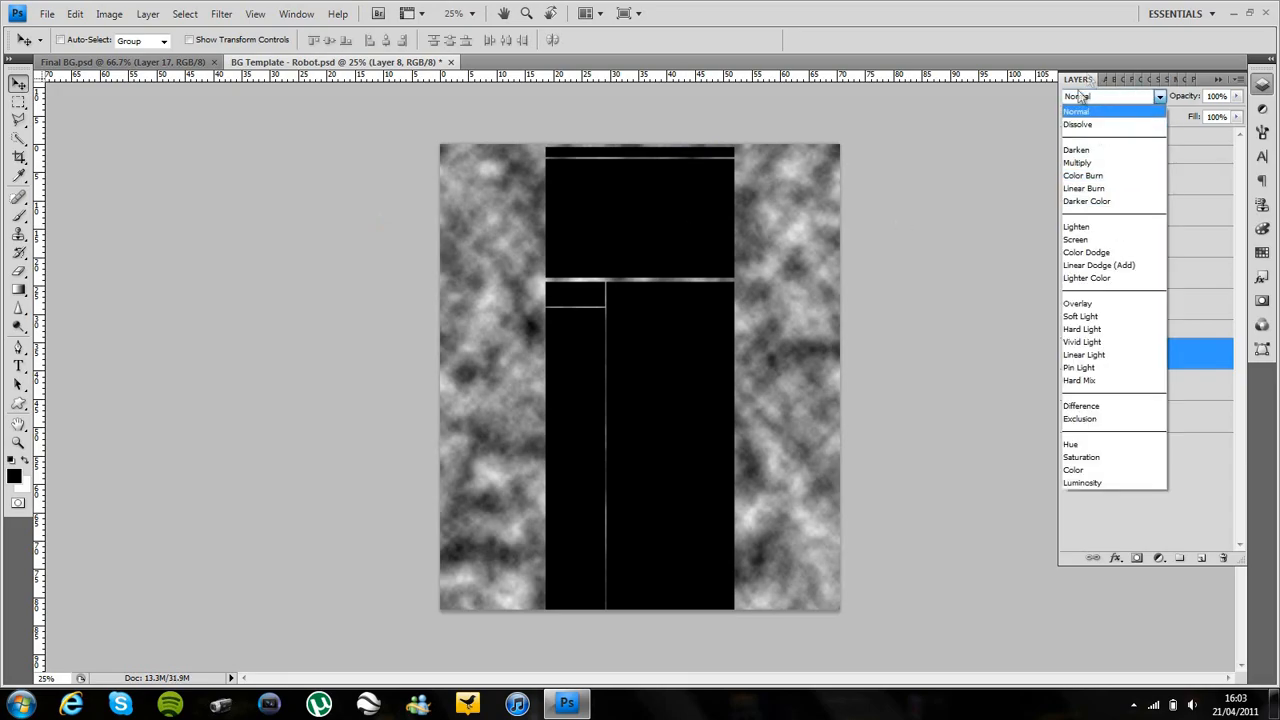
left_click(1082, 316)
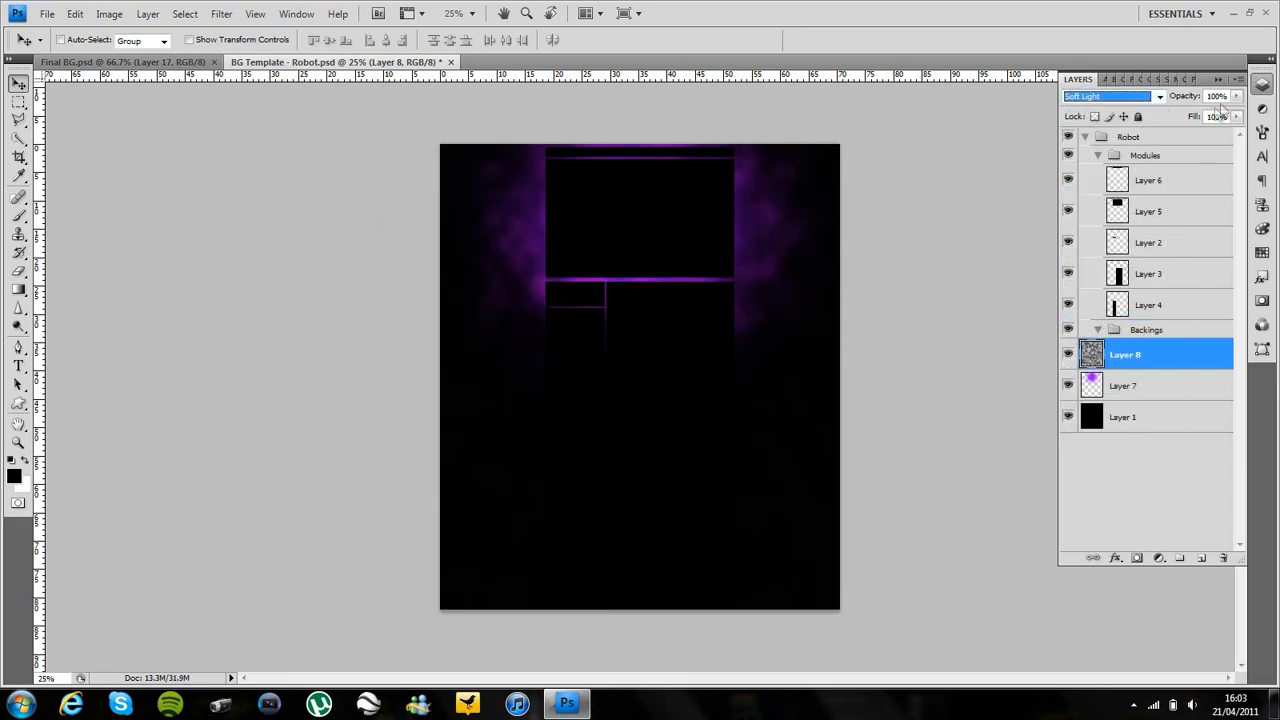
left_click(1216, 96)
type("48")
key("Return")
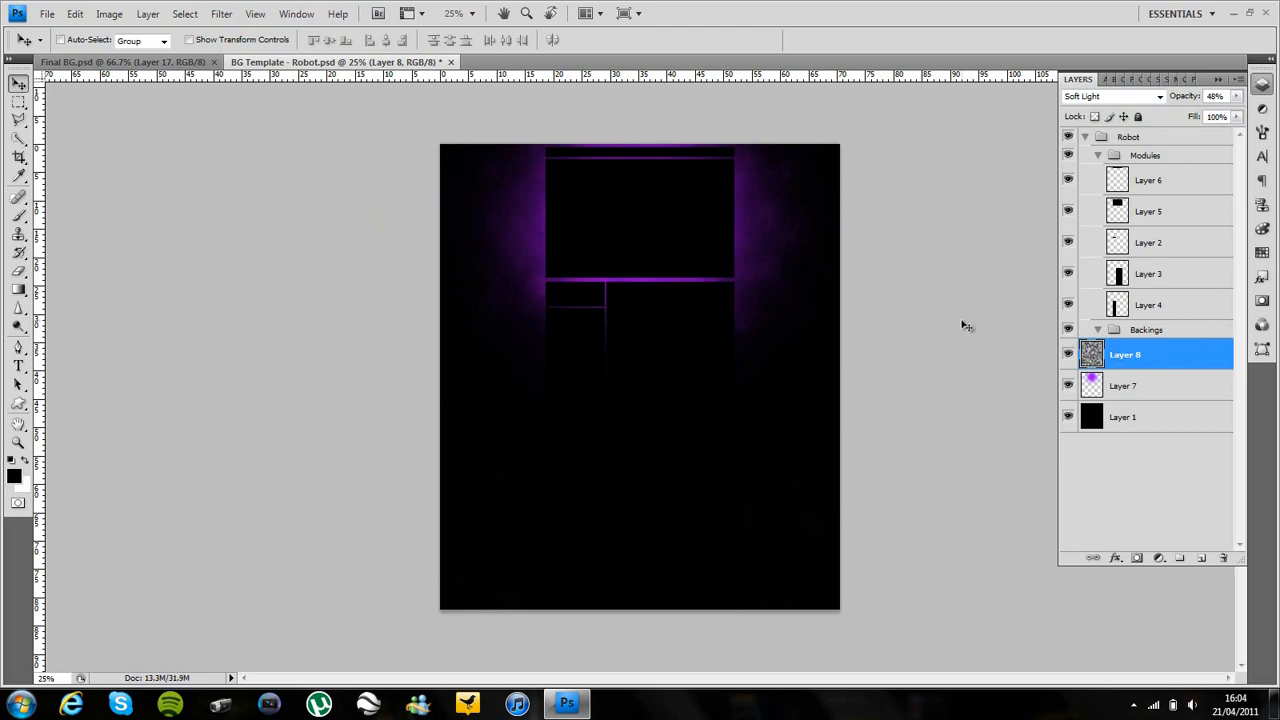
- Merge the module layers, Layer 6 down to Layer 4 in the Modules group, into a single layer
key("ctrl+plus")
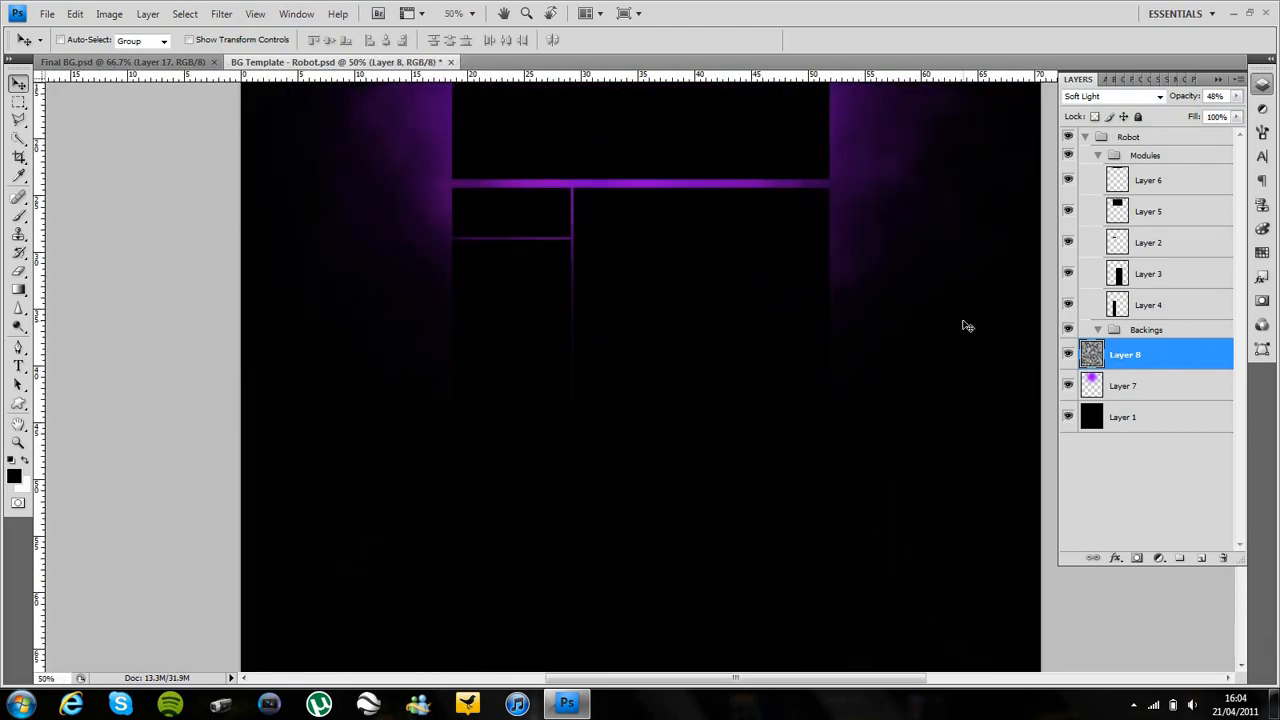
scroll(967, 326, "up", 5)
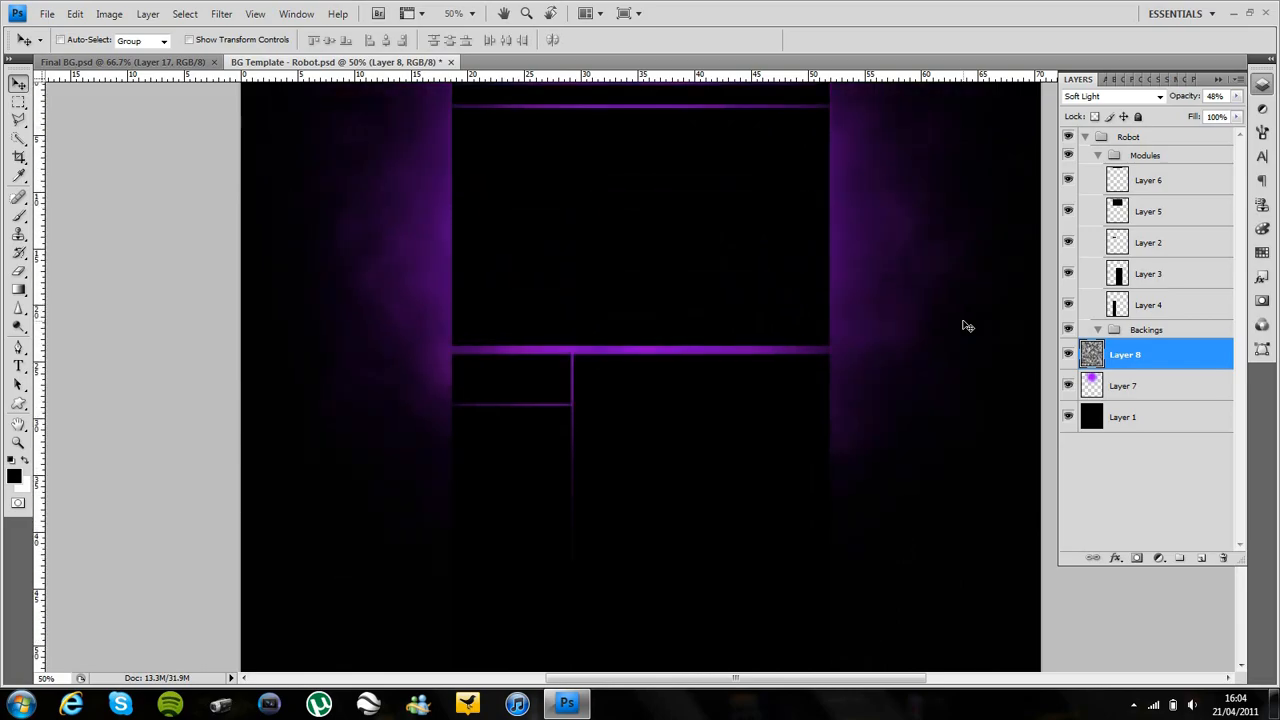
key("ctrl+plus")
key("ctrl+plus")
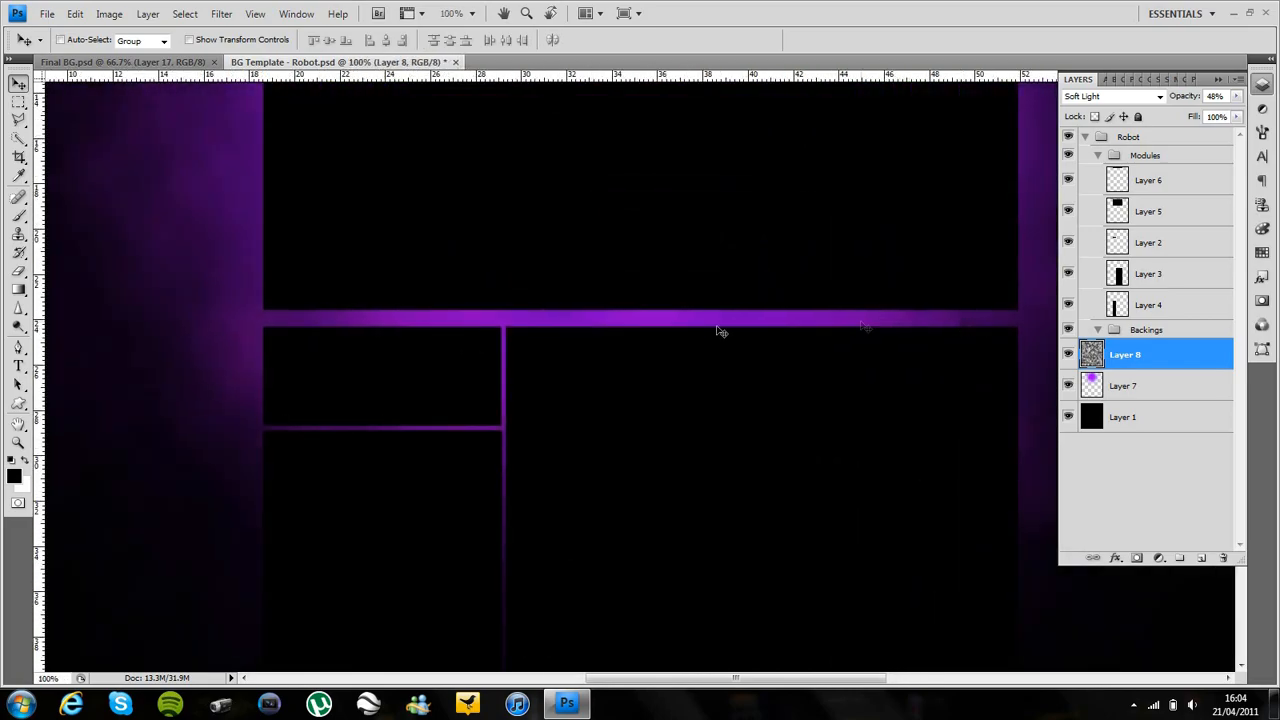
left_click(1199, 310)
left_click(1192, 185, "shift")
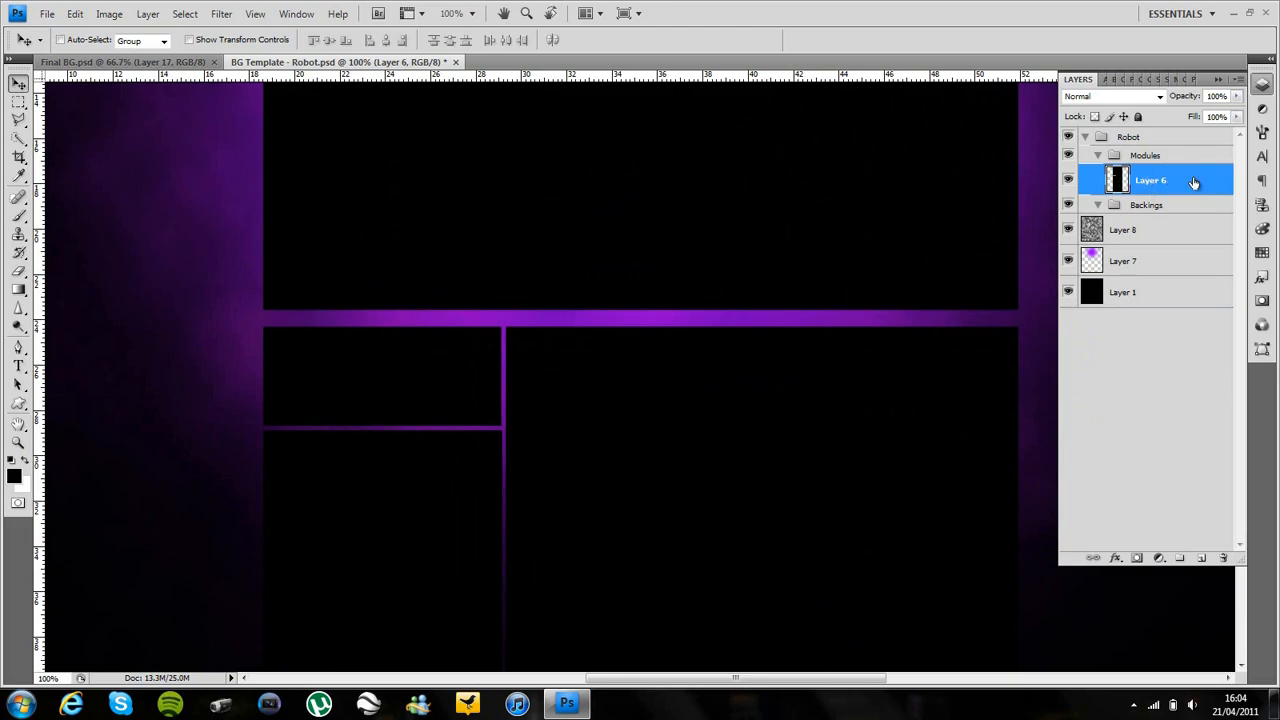
- Add a drop shadow with default settings to the merged module layer, Layer 6
double_click(1194, 181)
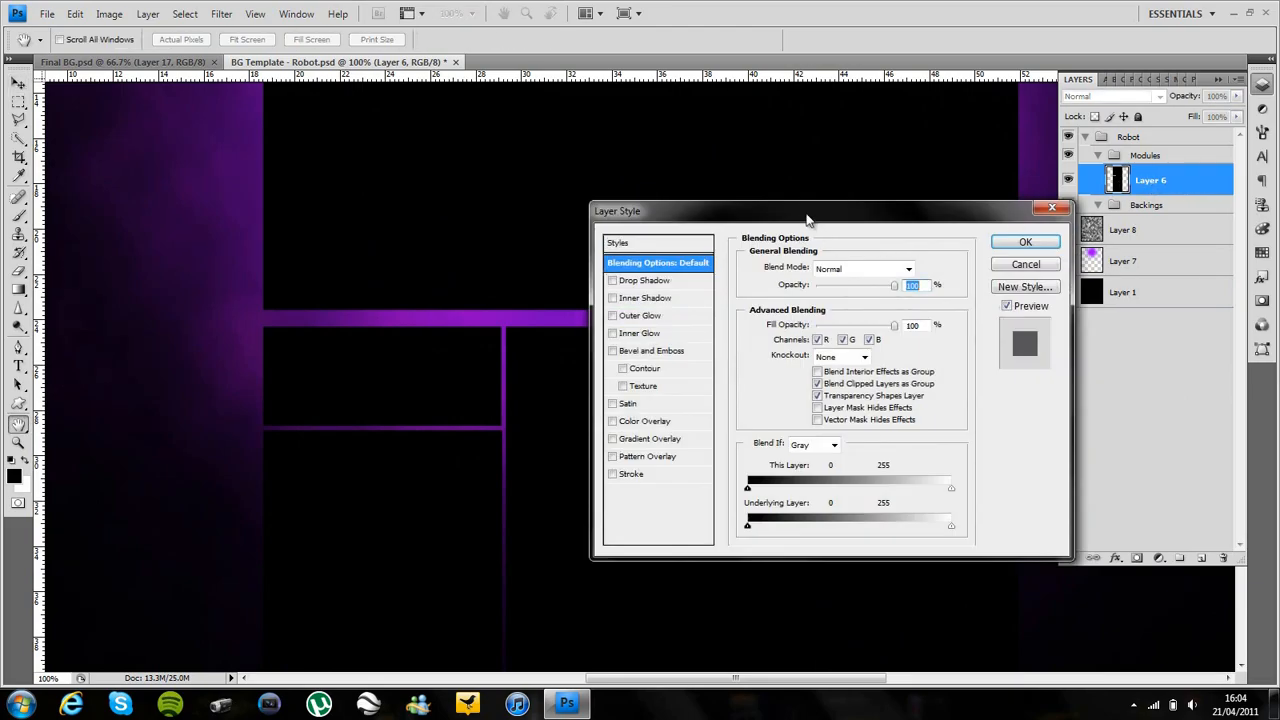
left_click_drag(808, 220, 840, 137)
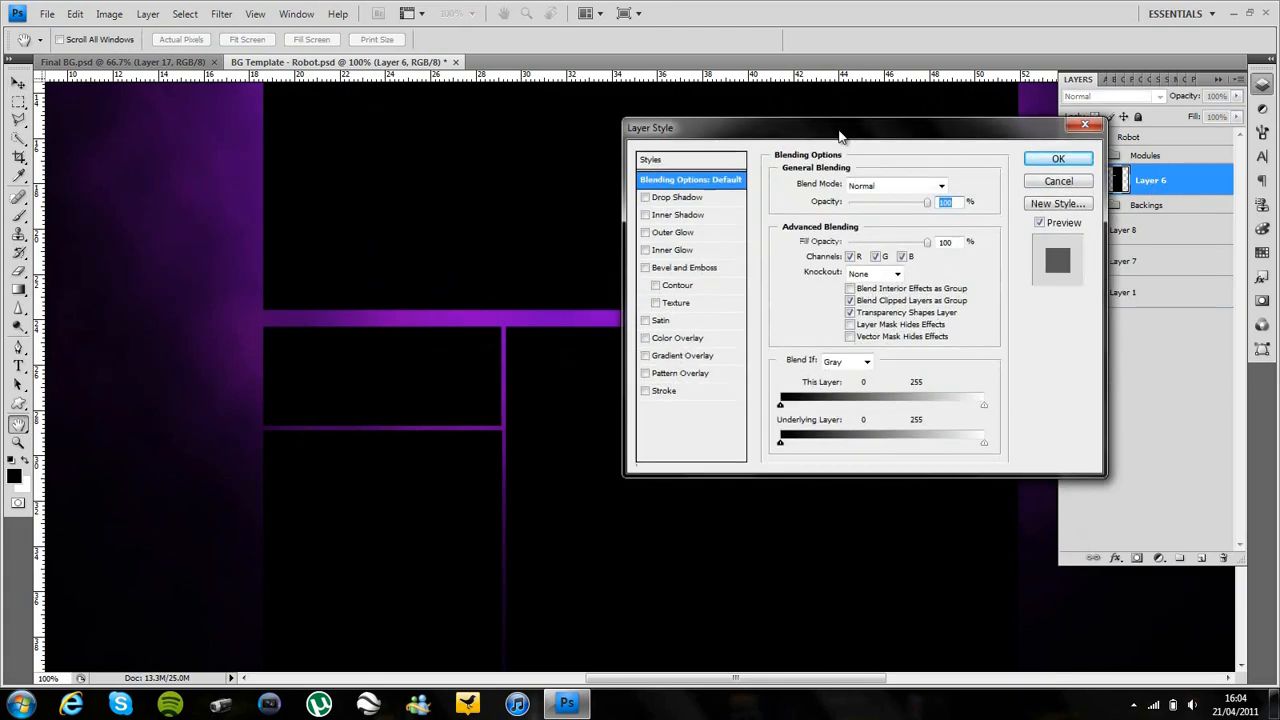
left_click(679, 198)
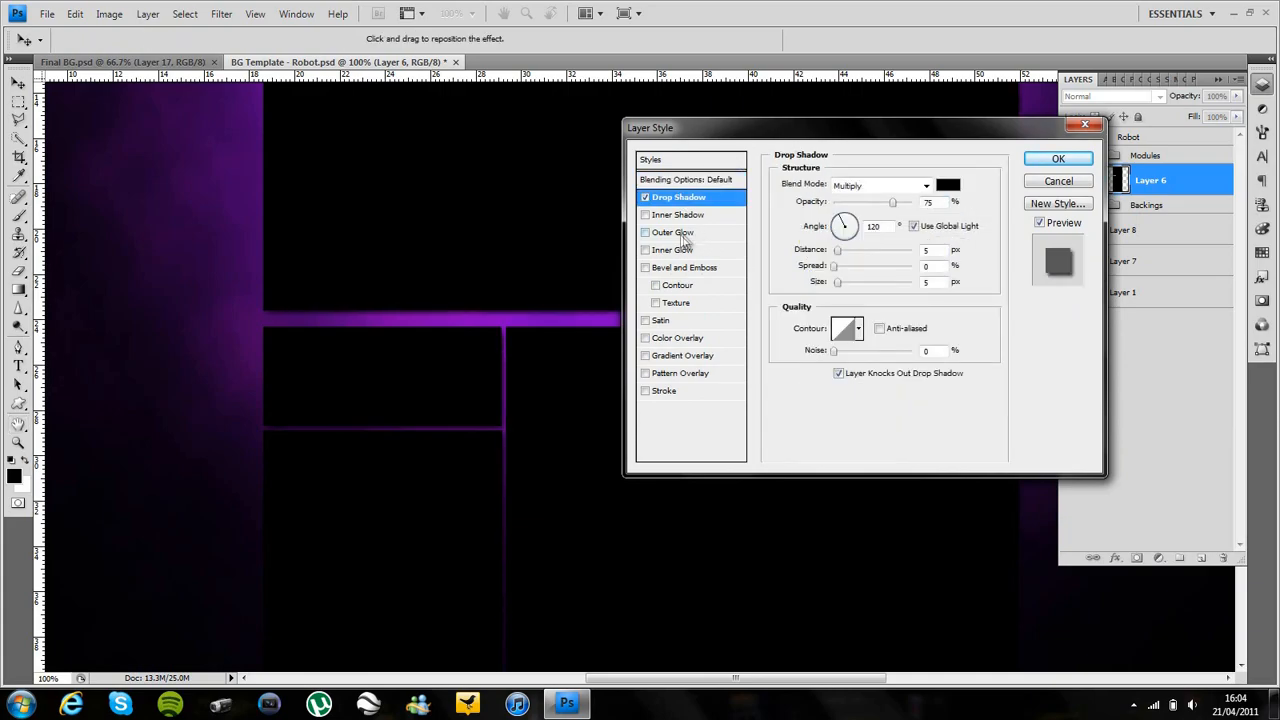
- Add an outer glow to the merged module layer with Normal blend mode and black as its colour
left_click(682, 233)
left_click(880, 186)
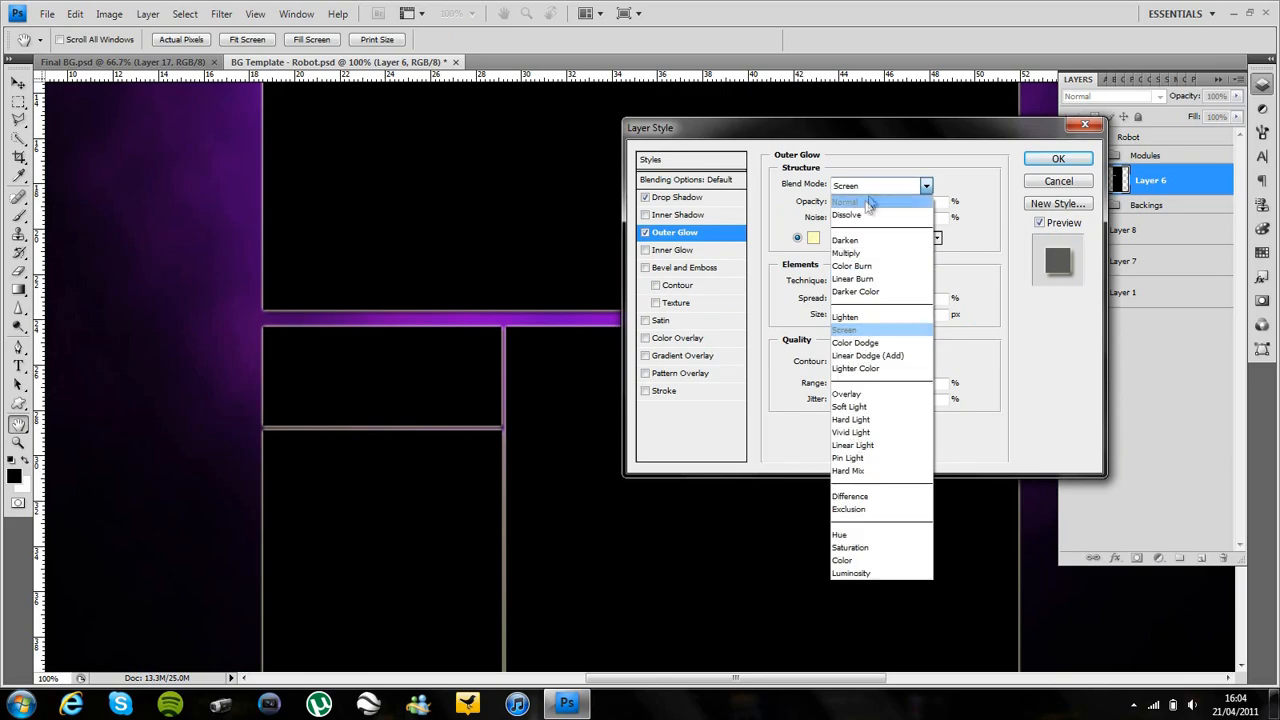
left_click(866, 203)
left_click(813, 238)
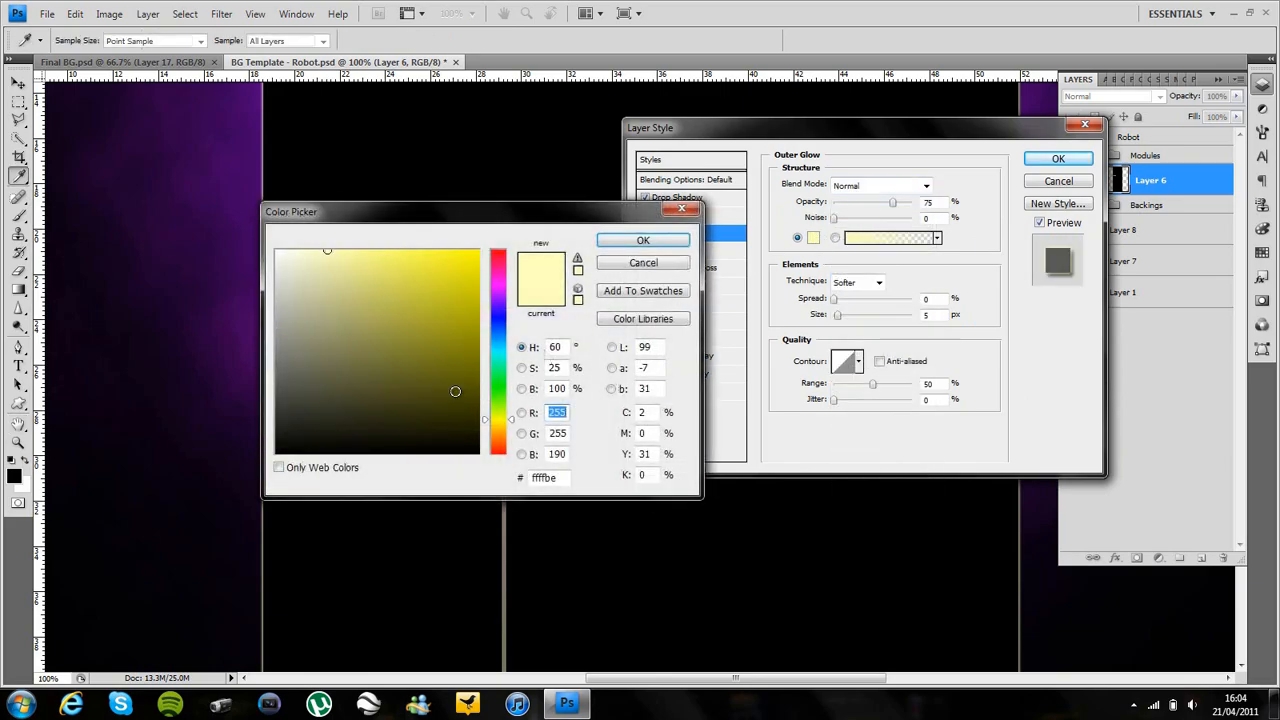
left_click(421, 453)
left_click(641, 244)
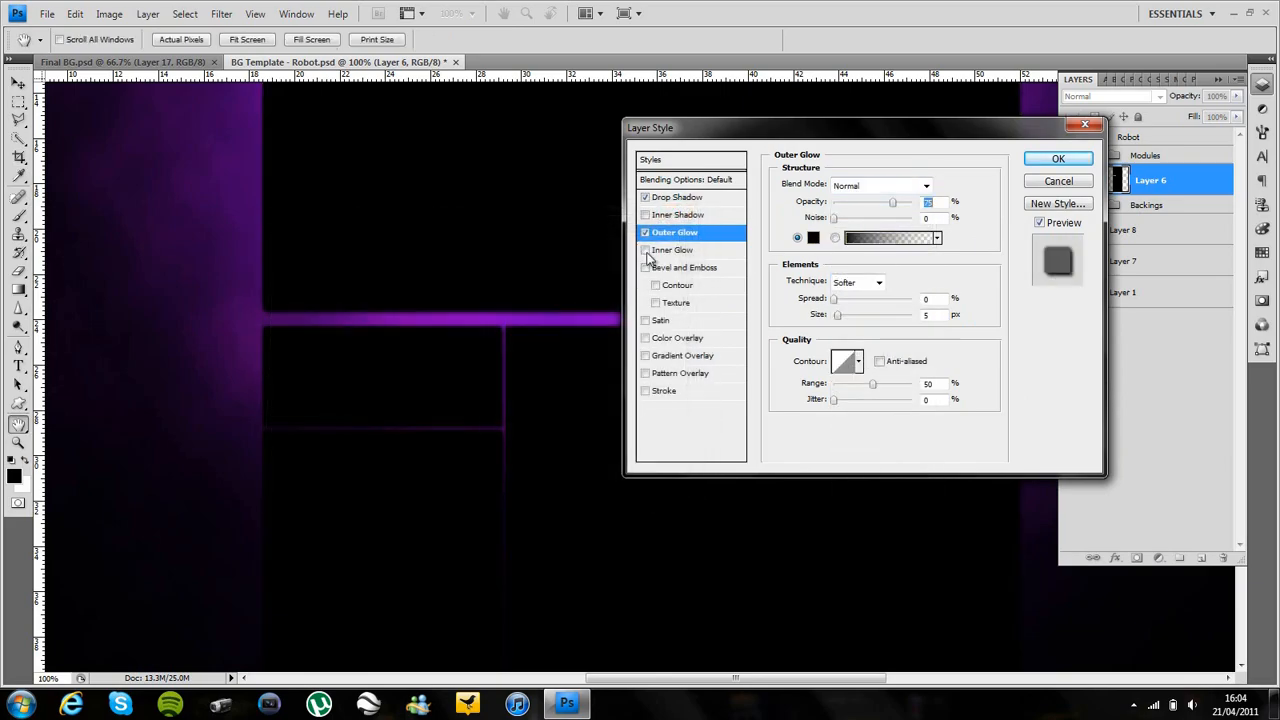
- Add a 1 px white outside stroke with Overlay blend mode to the merged module layer and apply the layer style
left_click(665, 390)
left_click_drag(837, 187, 832, 184)
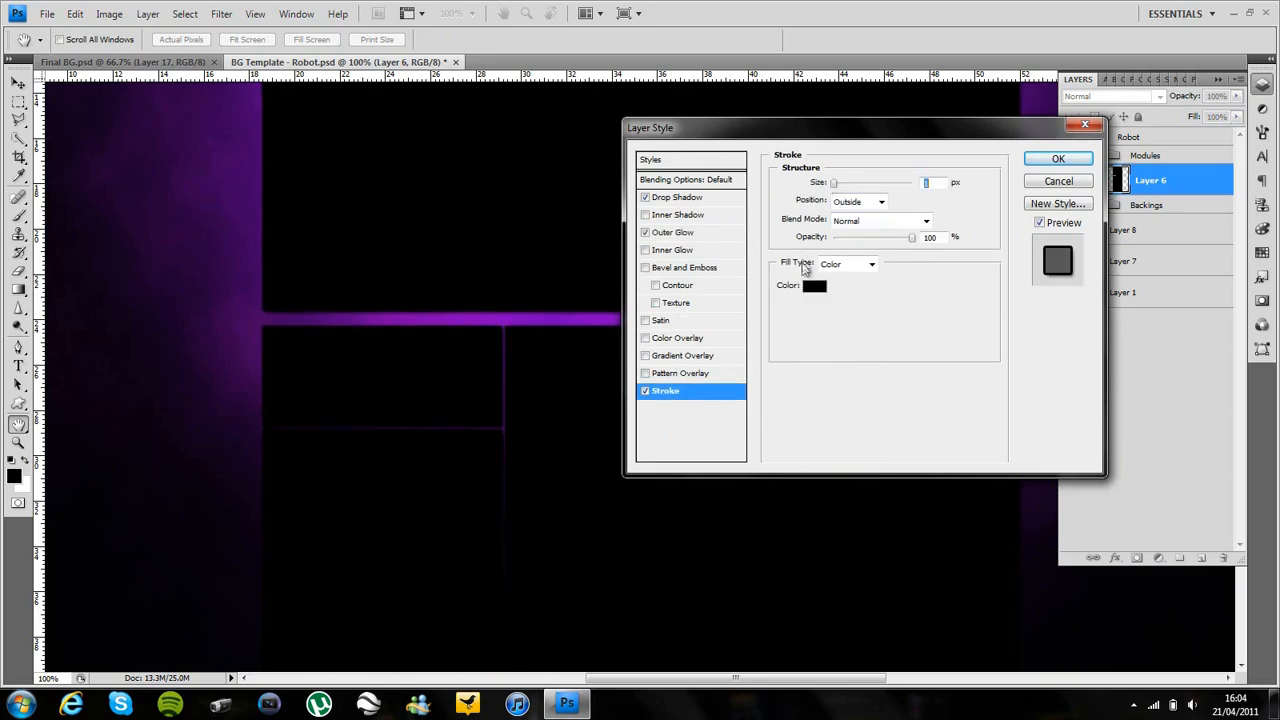
left_click(814, 287)
left_click(277, 251)
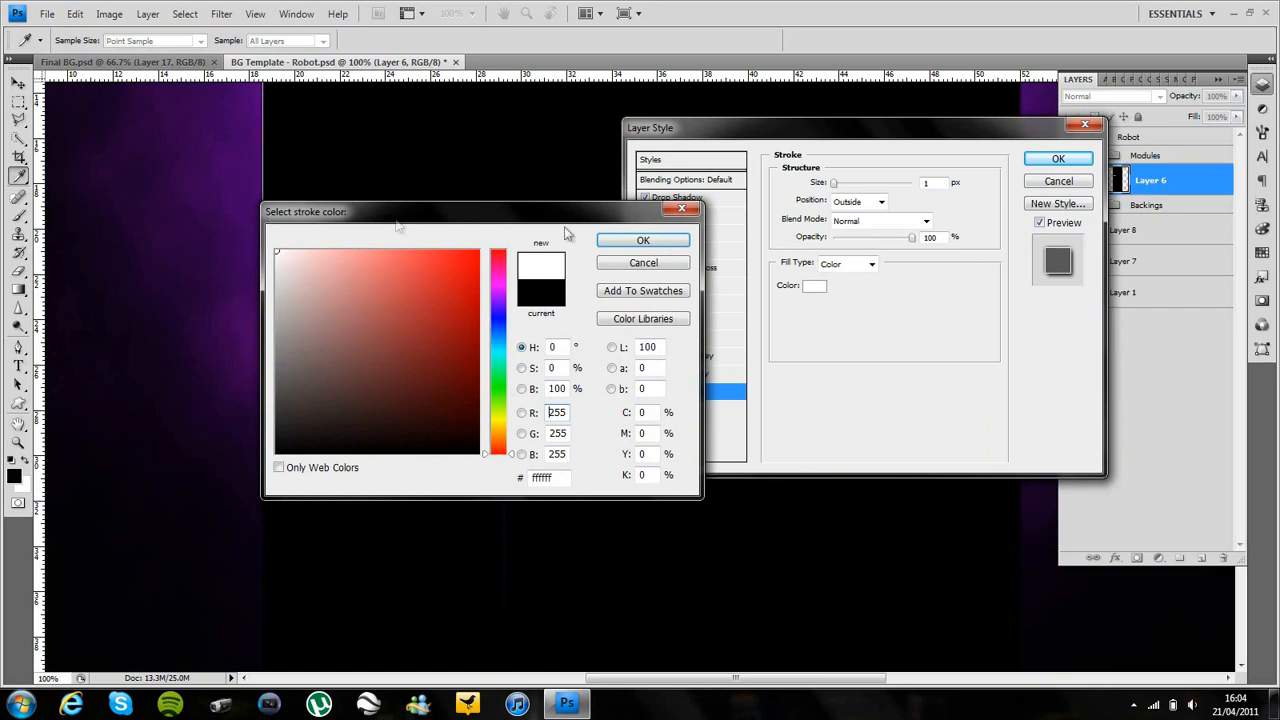
left_click(643, 240)
left_click(855, 222)
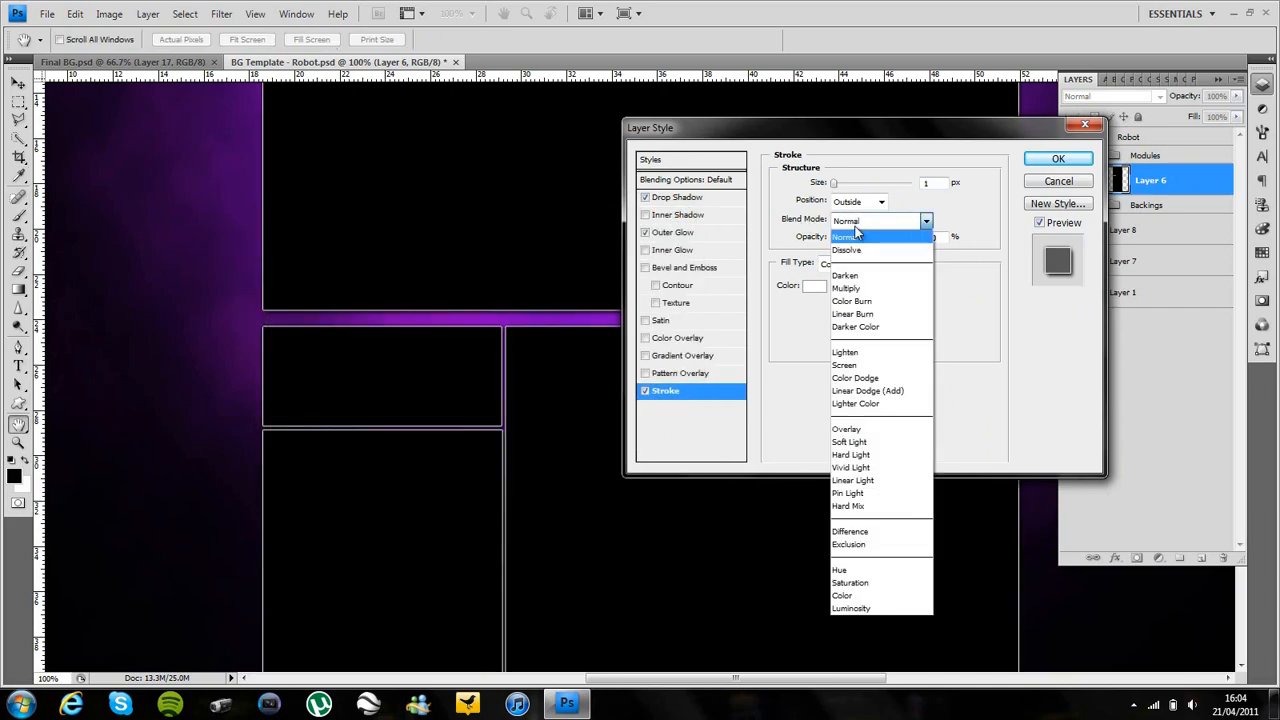
left_click(873, 428)
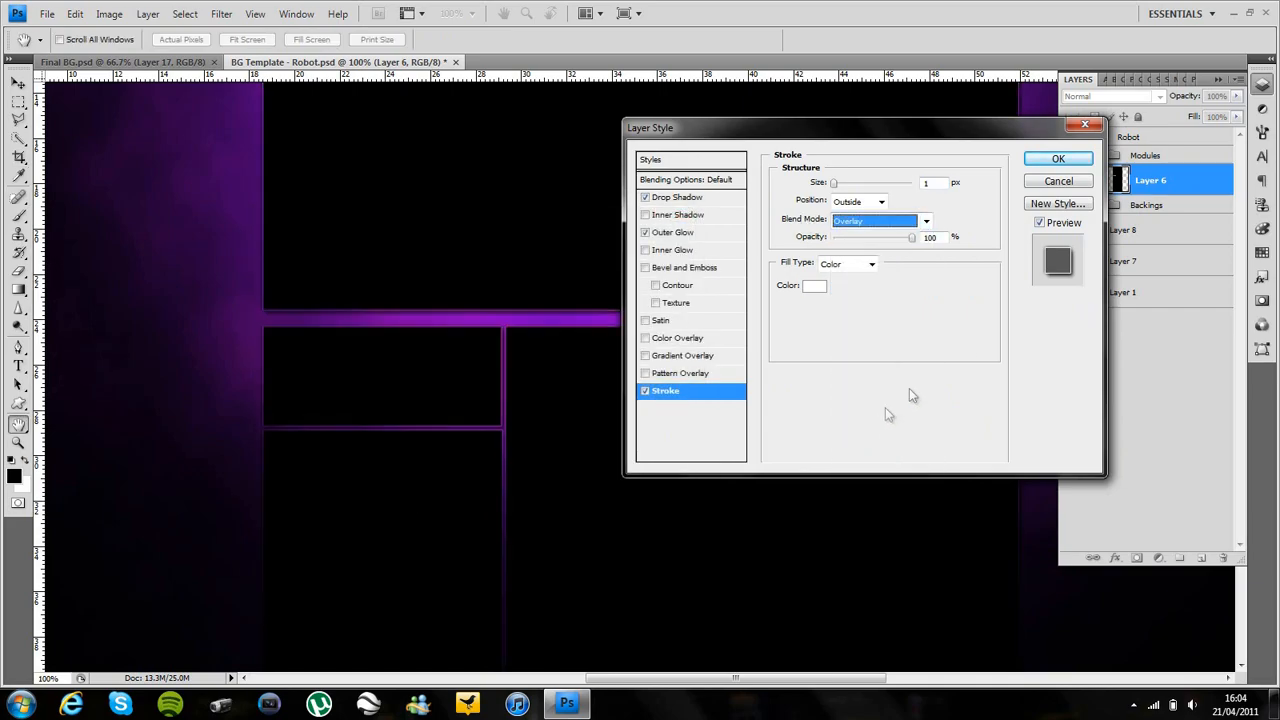
left_click(1055, 163)
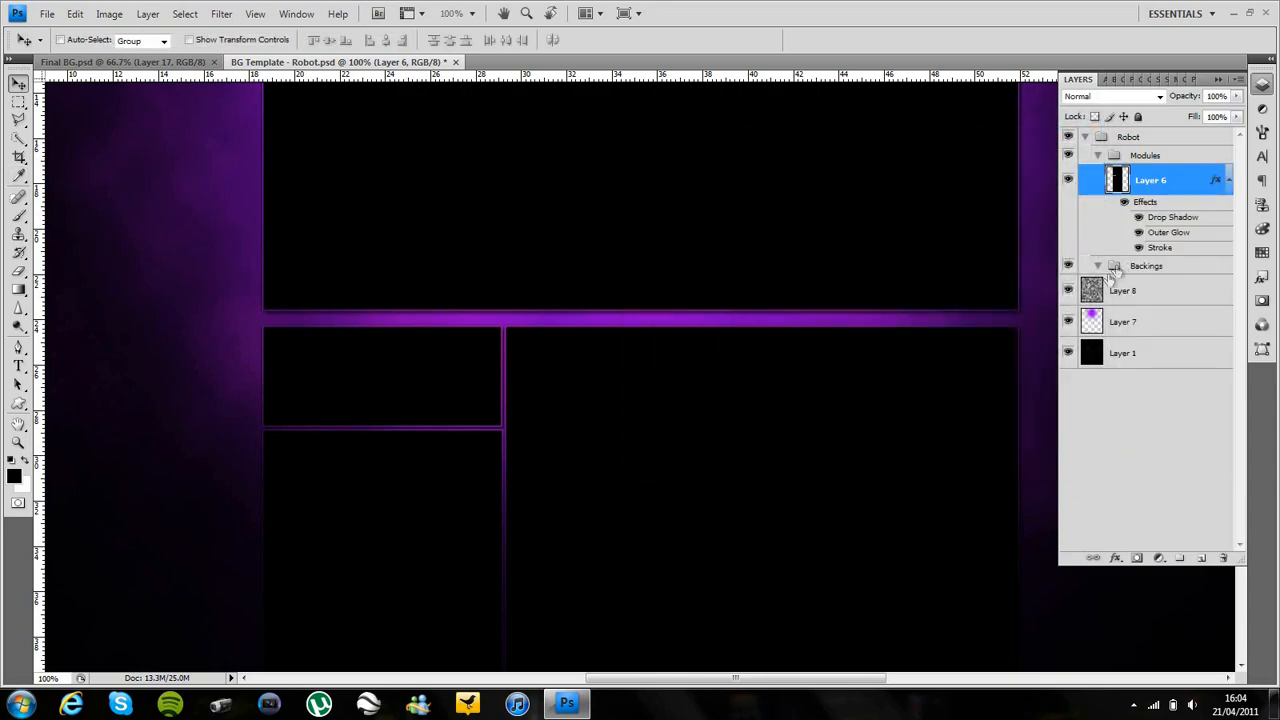
- Open the purple 3D alphabet image Letters0076.png
scroll(575, 355, "up", 6)
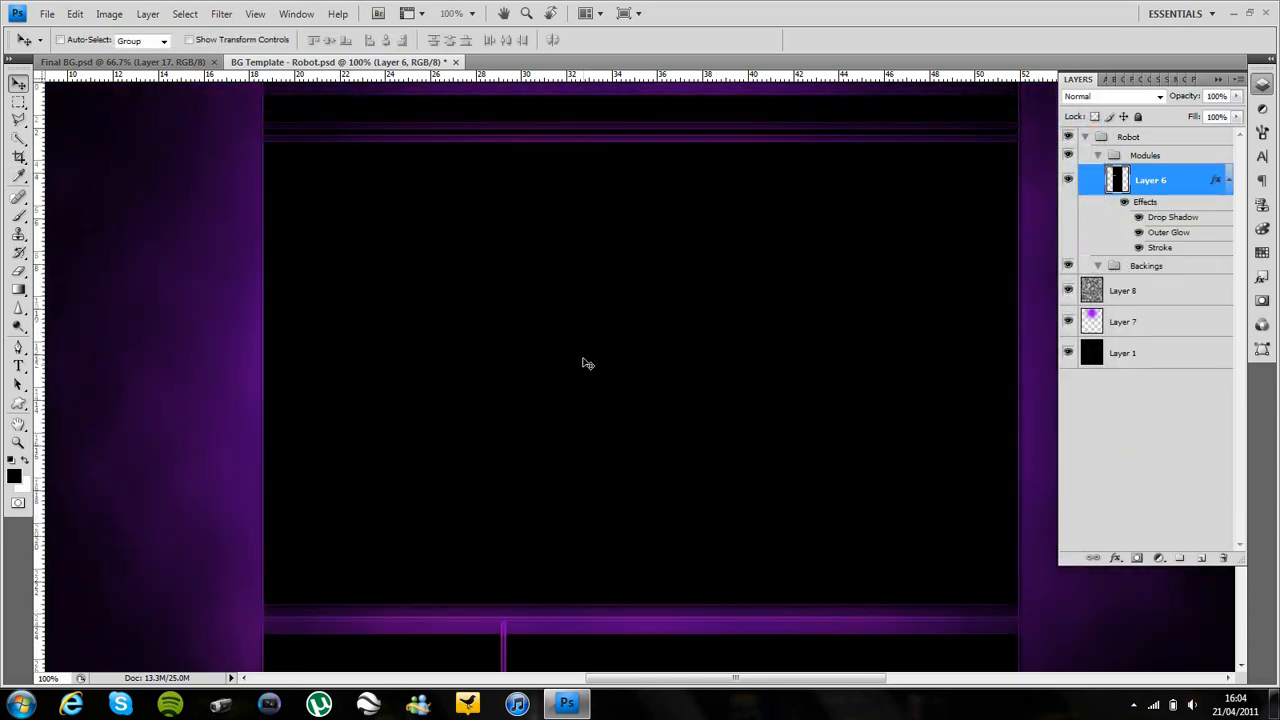
scroll(587, 363, "up", 2)
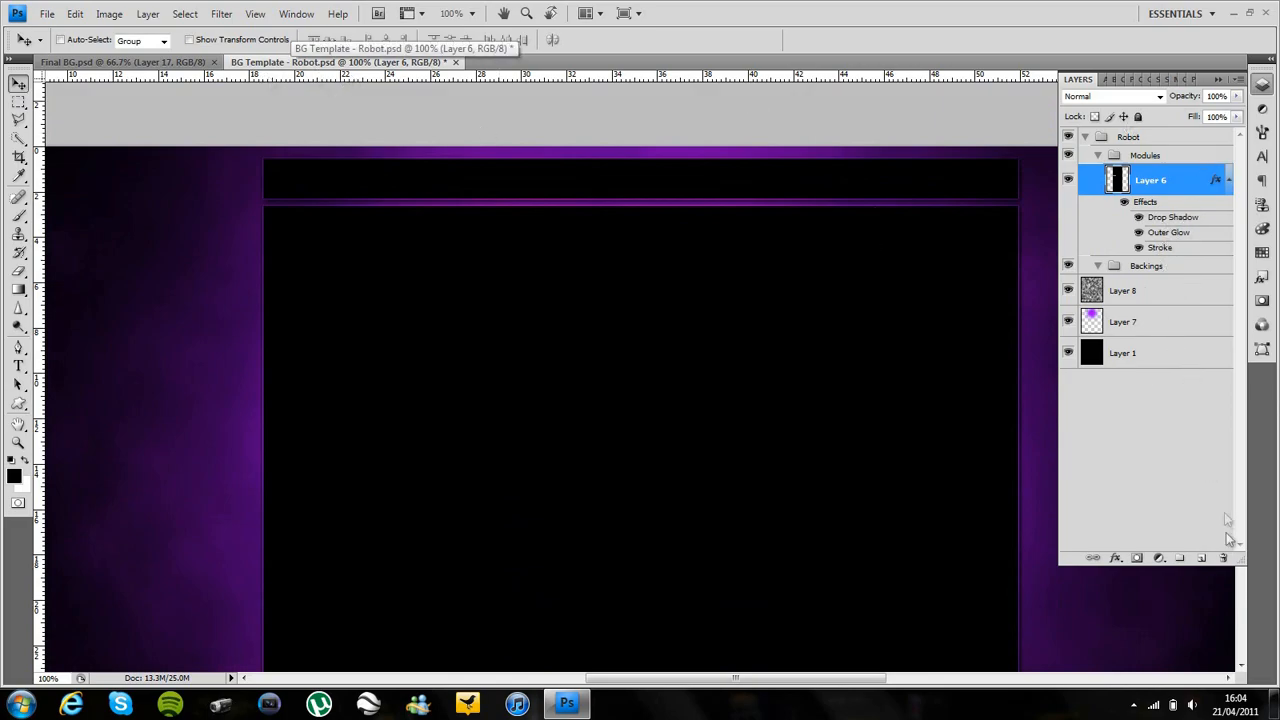
left_click(47, 14)
left_click(66, 48)
double_click(305, 118)
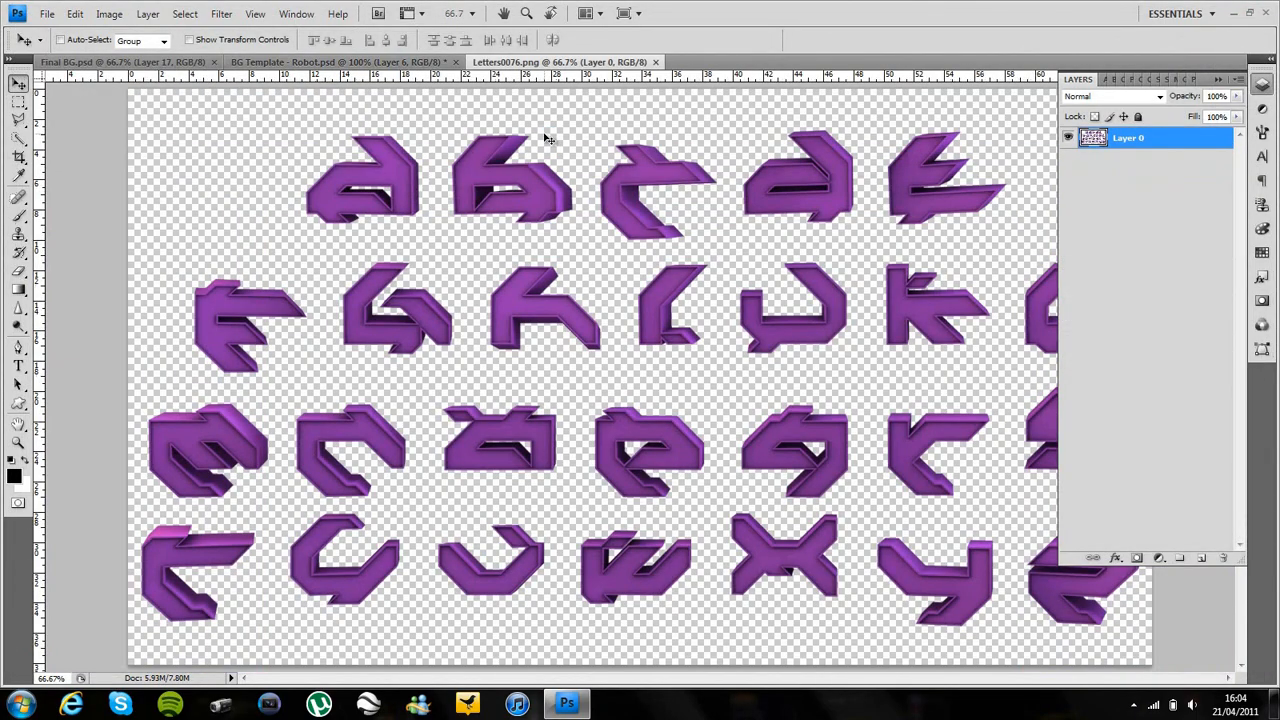
- Copy the letter "r" from the alphabet image with a rectangular selection and paste it into BG Template - Robot.psd
left_click(21, 103)
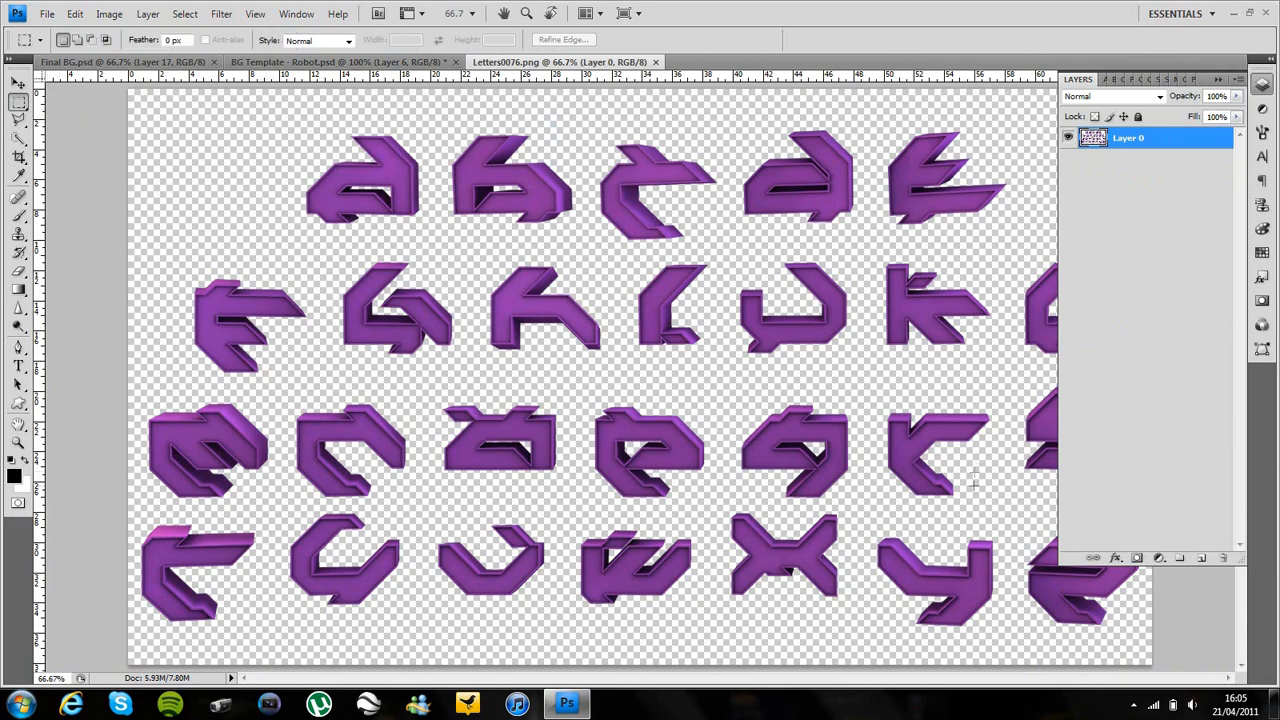
left_click_drag(872, 380, 873, 380)
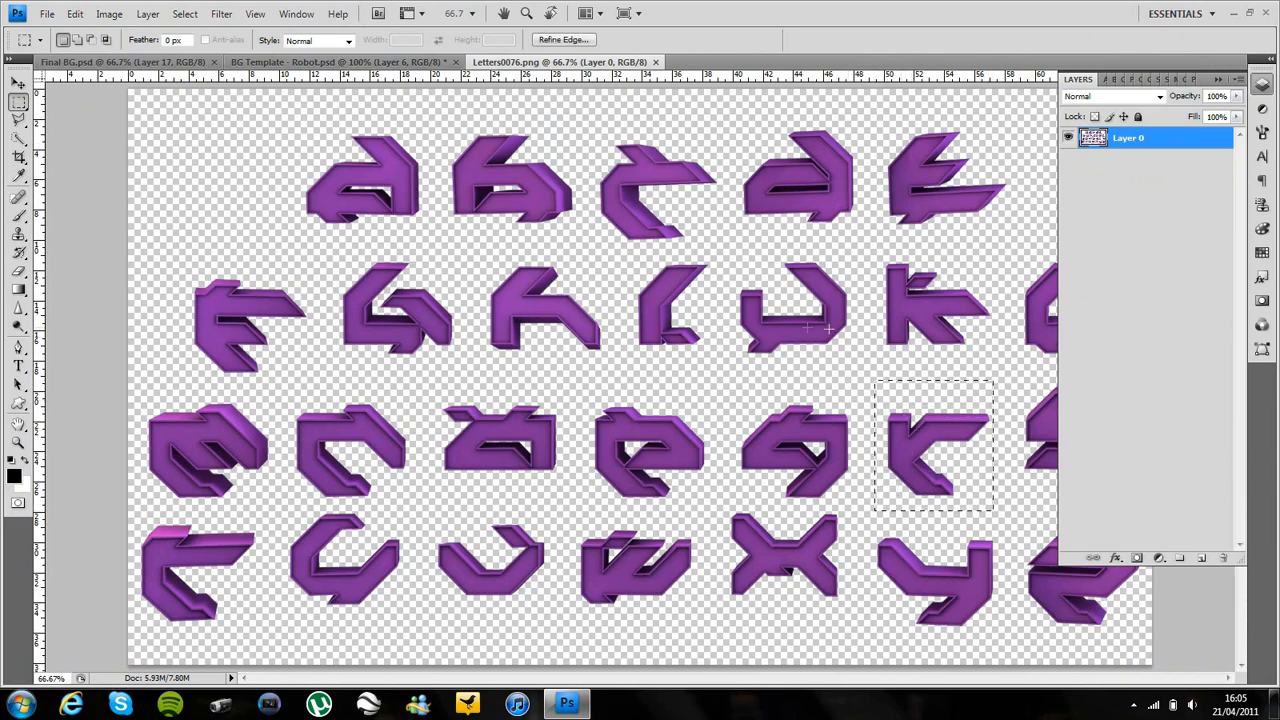
right_click(915, 441)
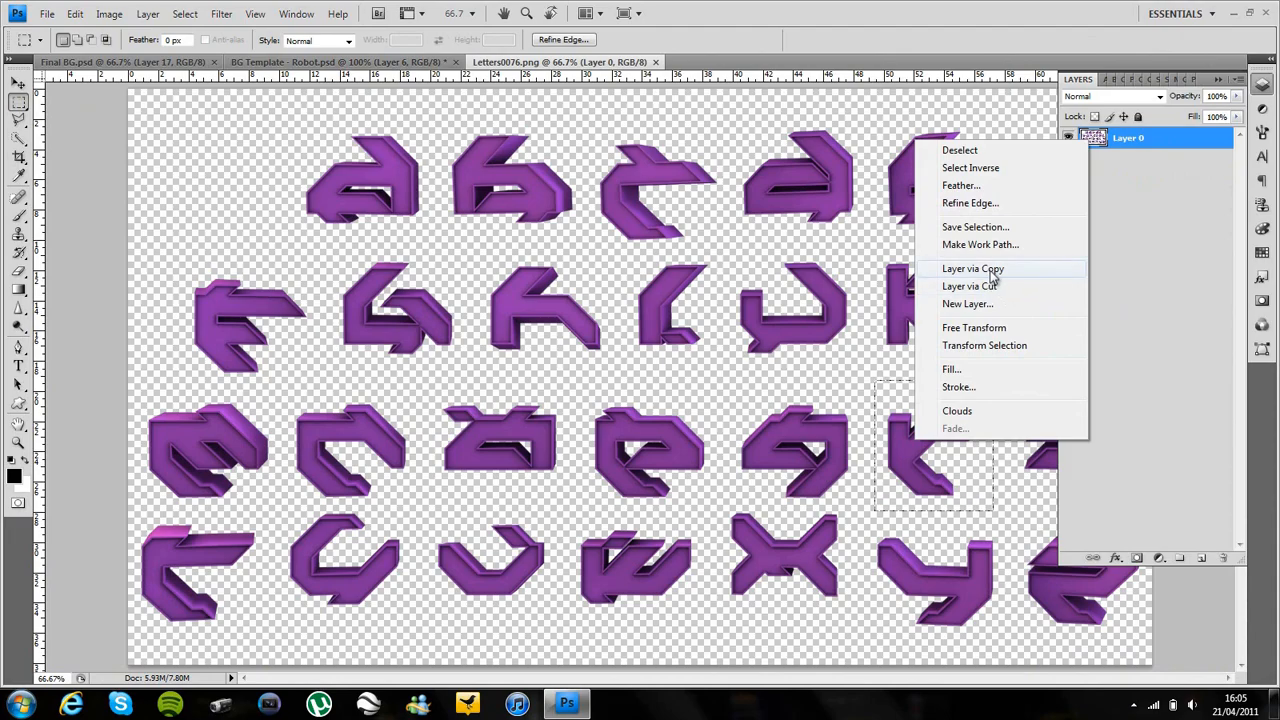
left_click(953, 471)
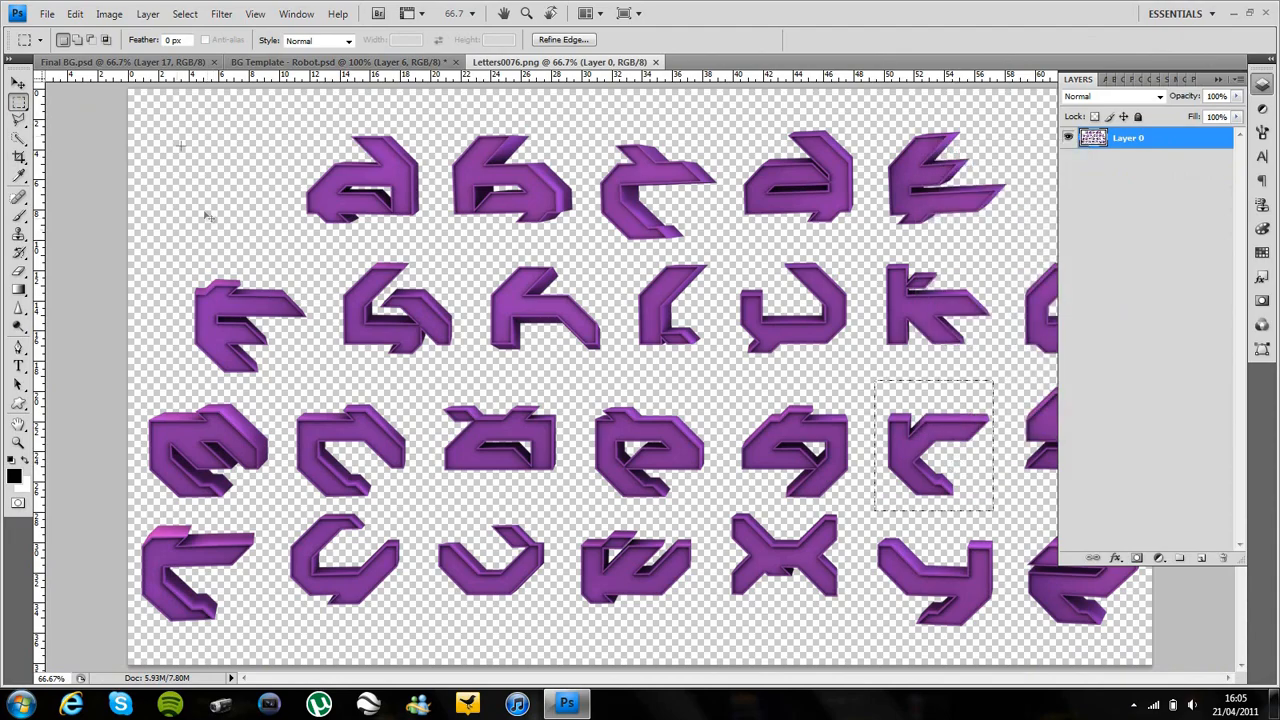
left_click(258, 63)
key("ctrl+v")
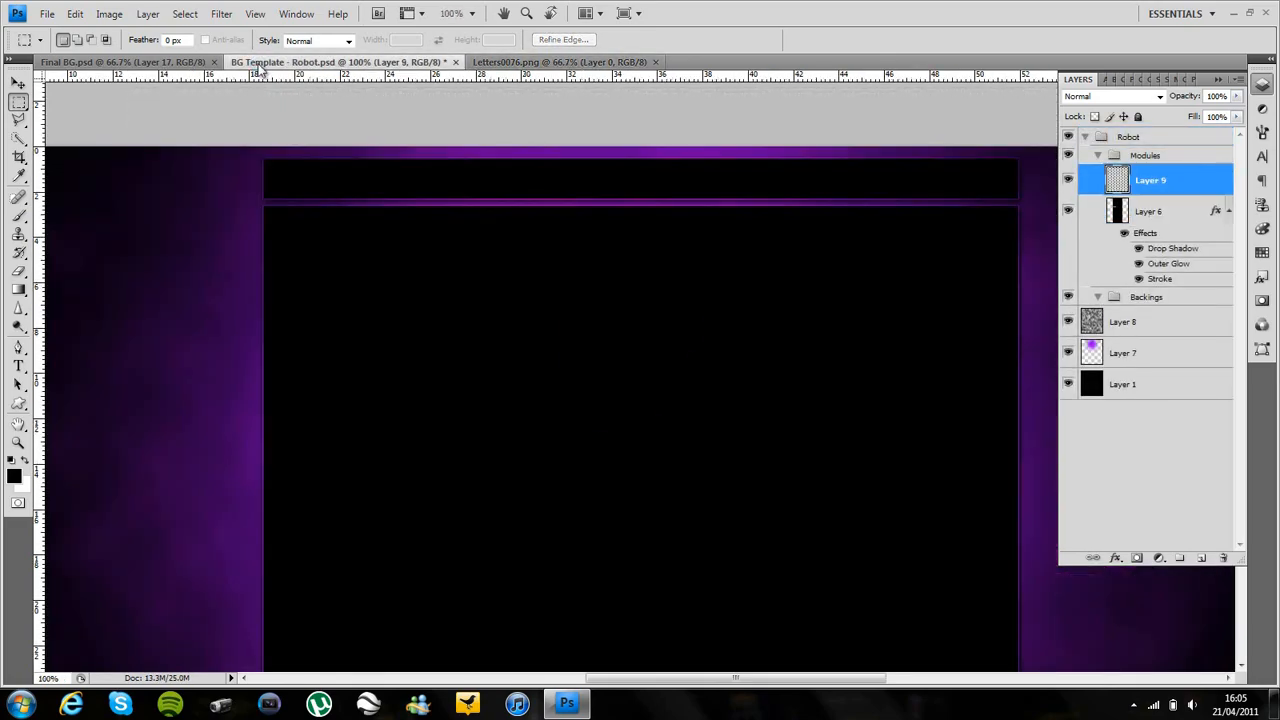
- Move the pasted letter out of the upper module onto the purple background to the module's left
left_click(19, 83)
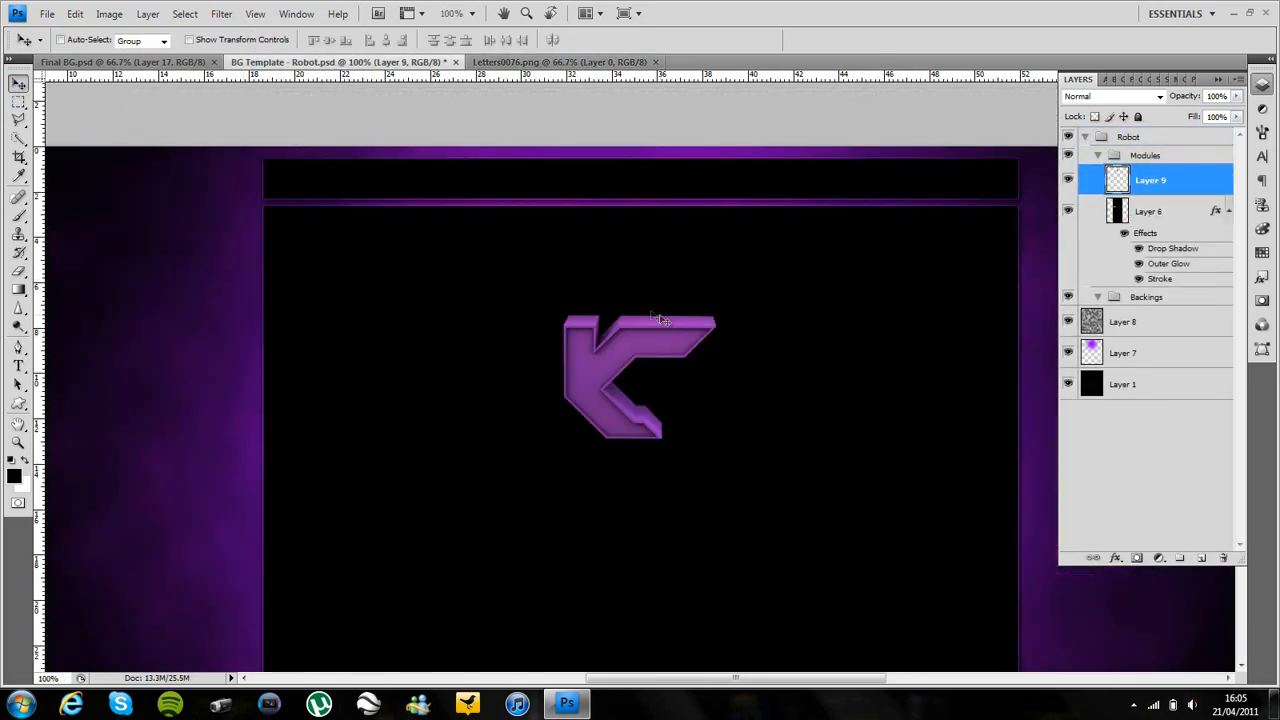
scroll(668, 322, "down", 3)
key("ctrl+minus")
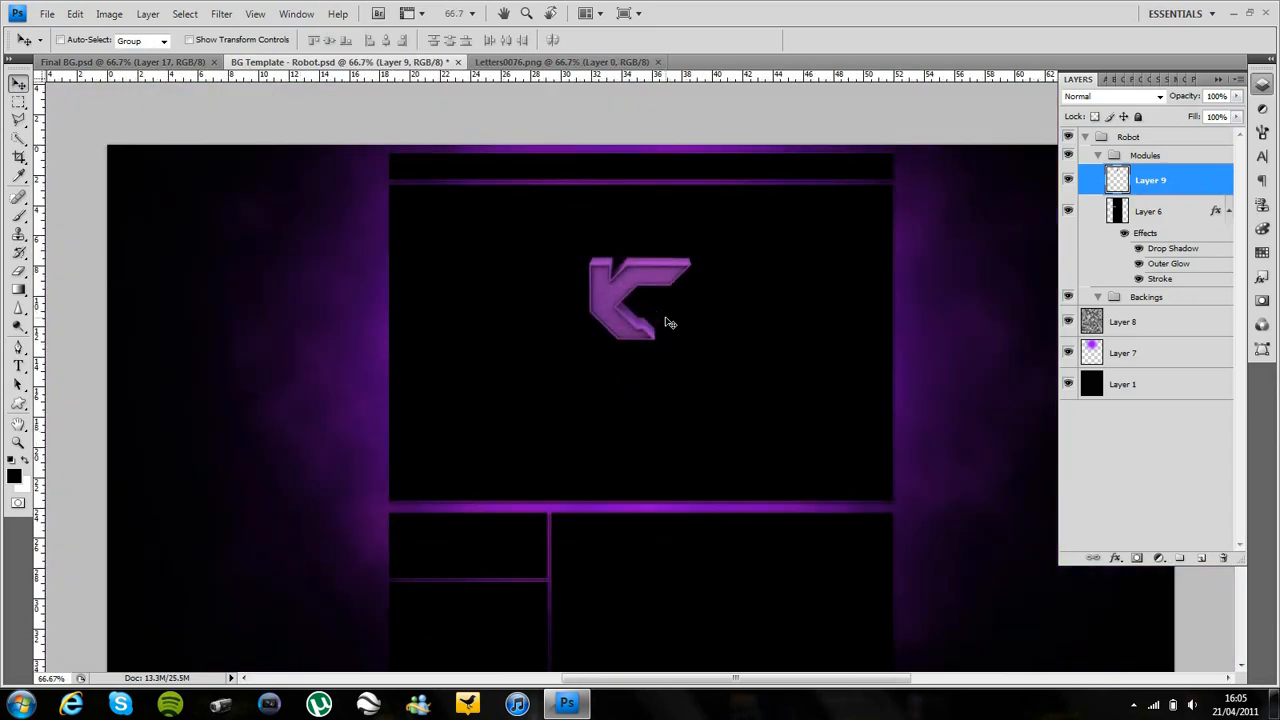
left_click_drag(565, 323, 314, 366)
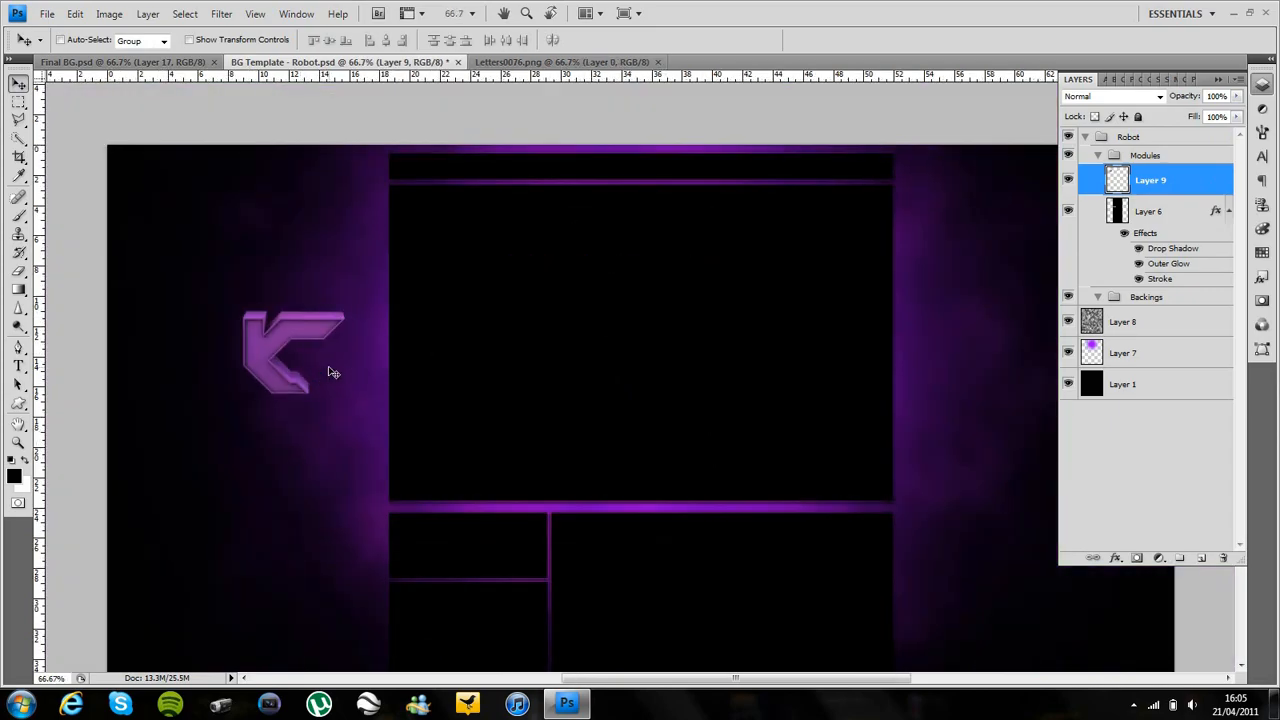
- Rotate the pasted letter 90° counterclockwise and place it against the lower part of the upper module's left edge
key("ctrl+t")
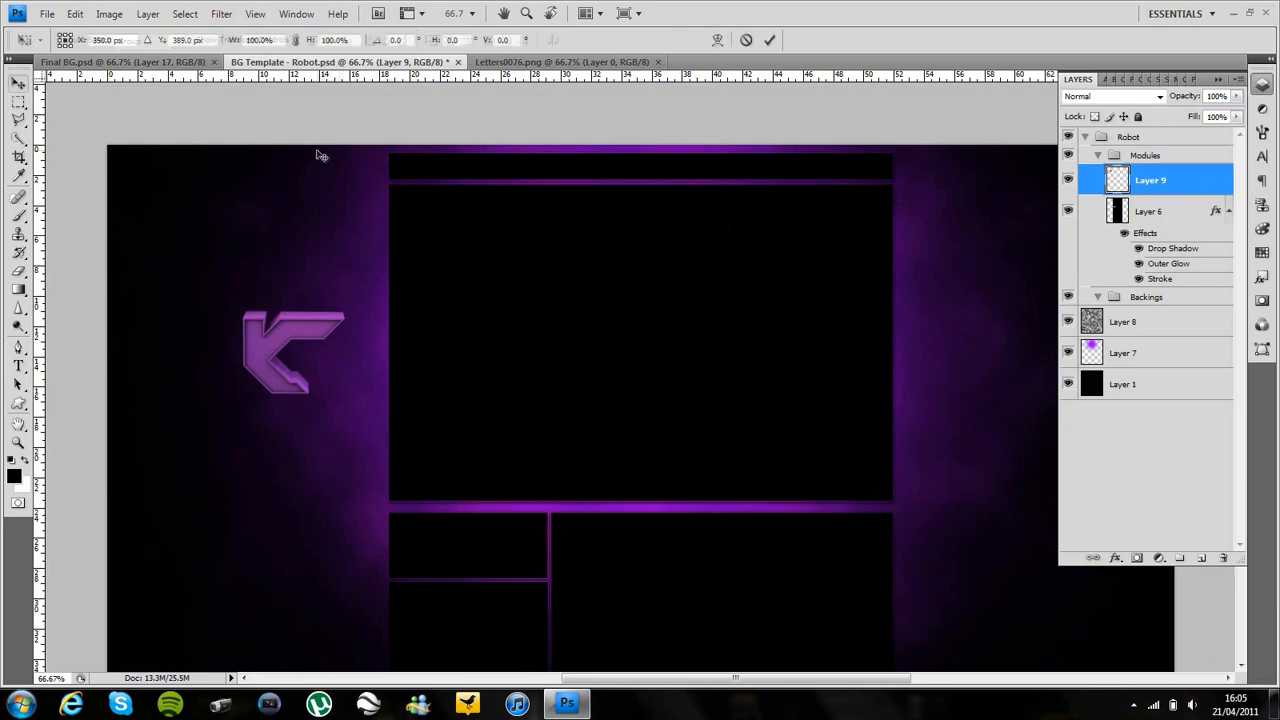
key("Return")
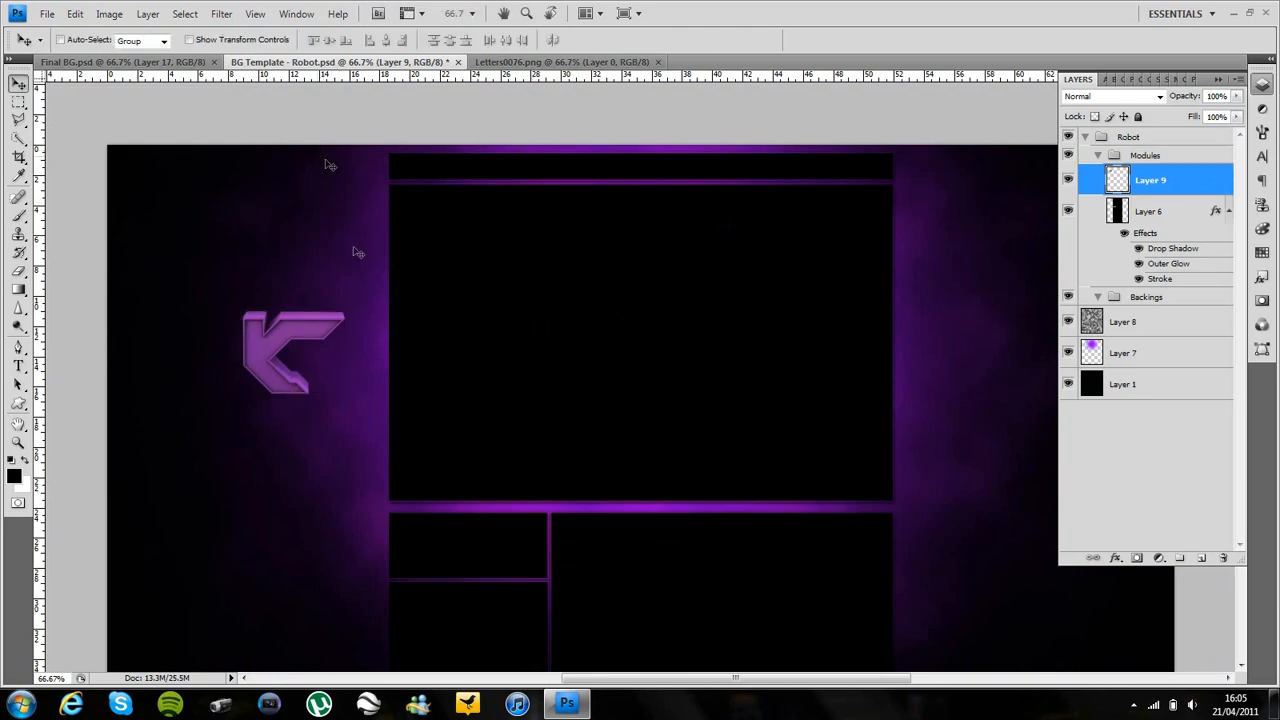
key("ctrl+t")
right_click(310, 378)
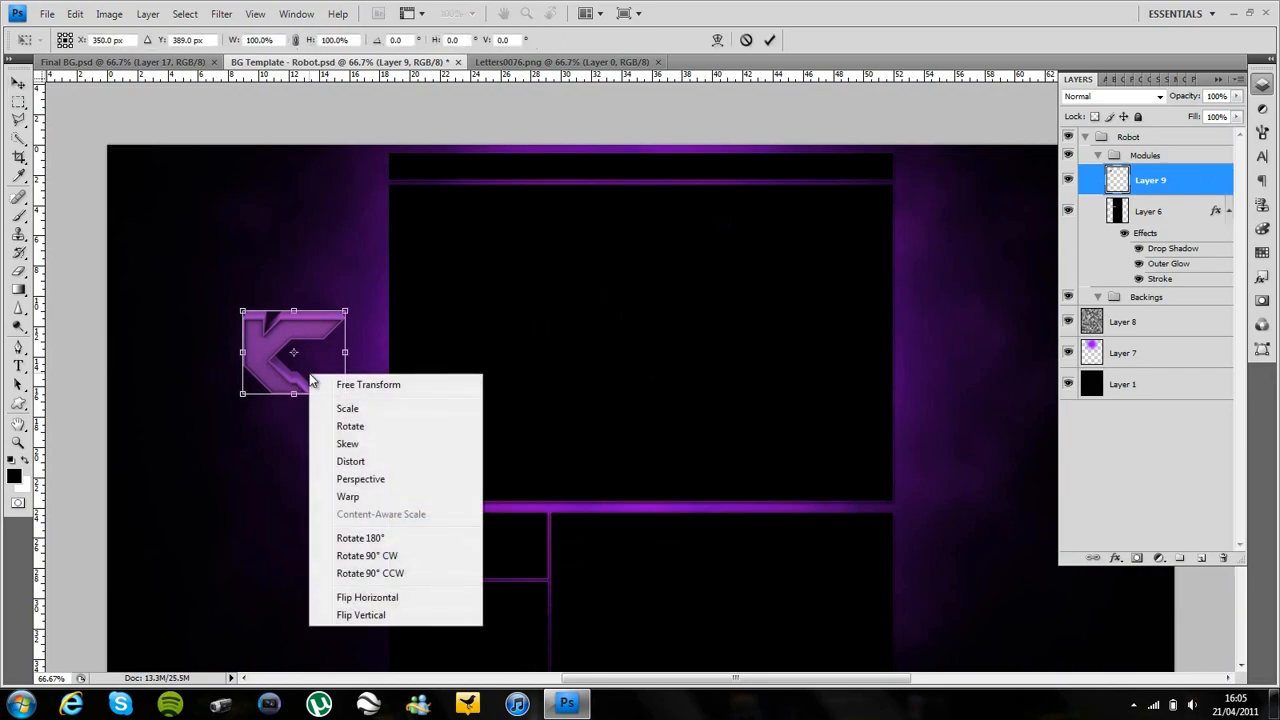
left_click(401, 576)
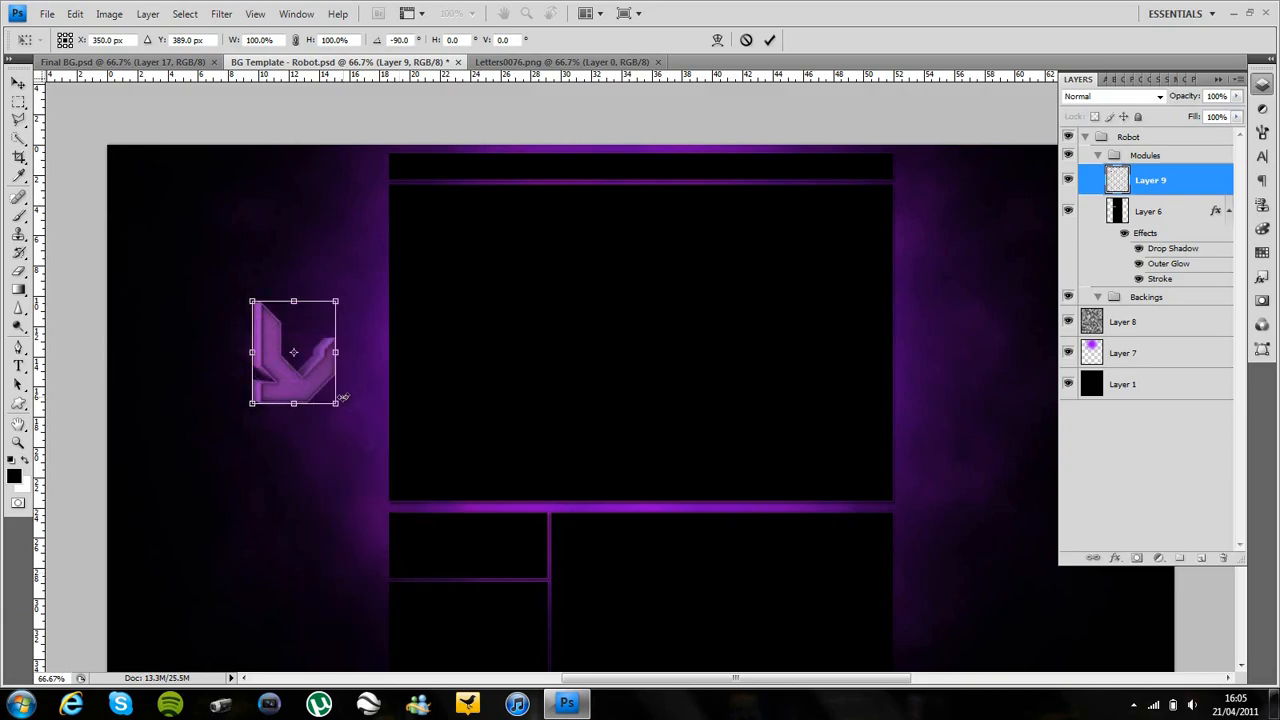
key("Return")
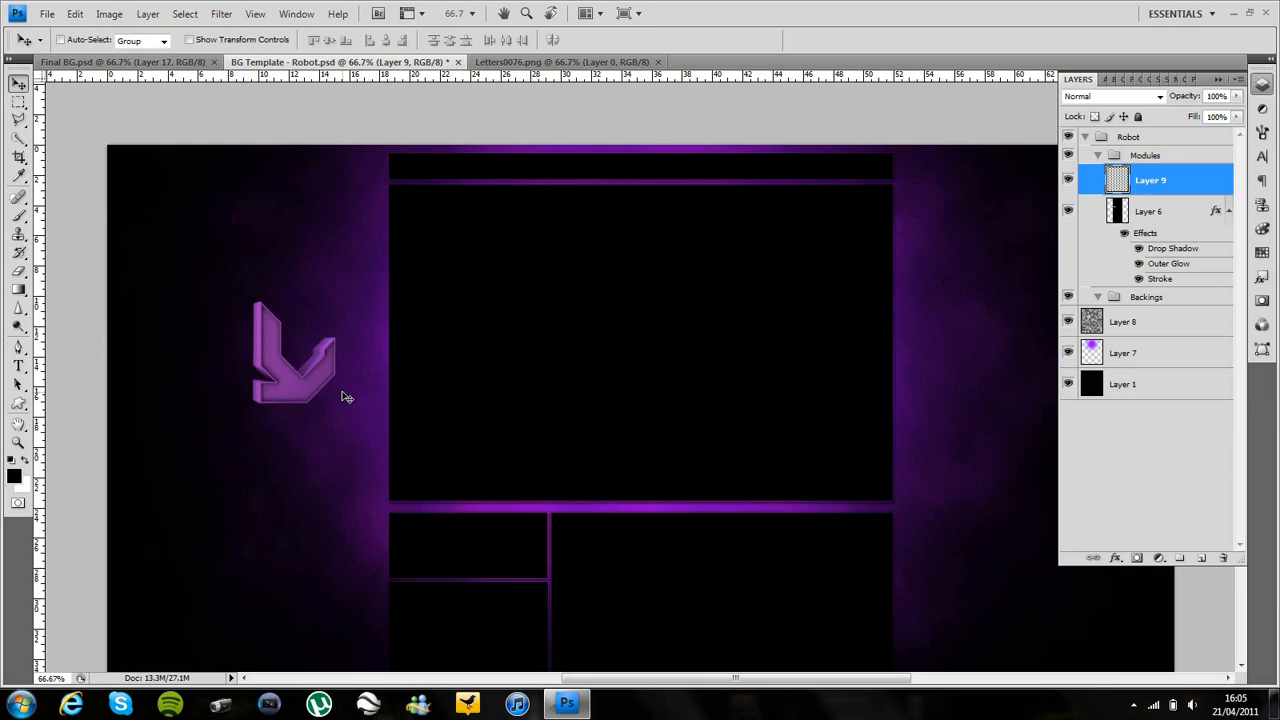
left_click_drag(337, 380, 378, 458)
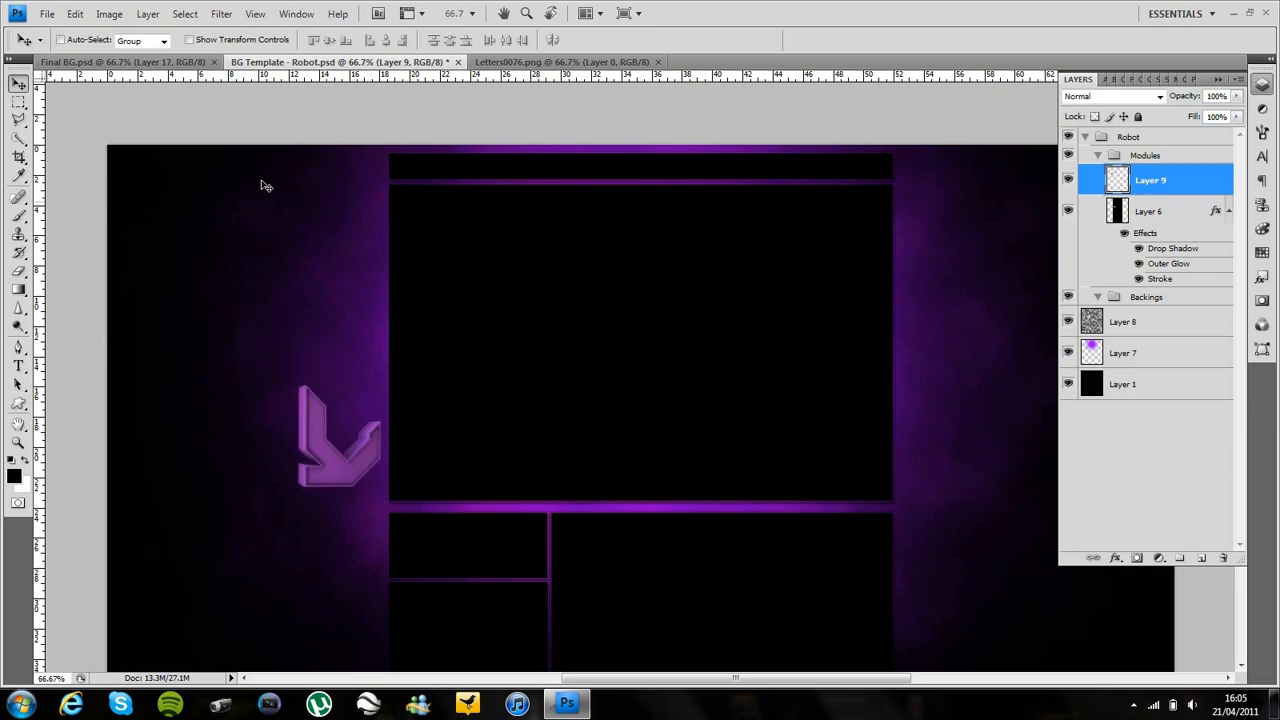
- Copy the complete vertical lettering on Layer 14 of Final BG.psd and paste it into BG Template - Robot.psd
left_click(202, 64)
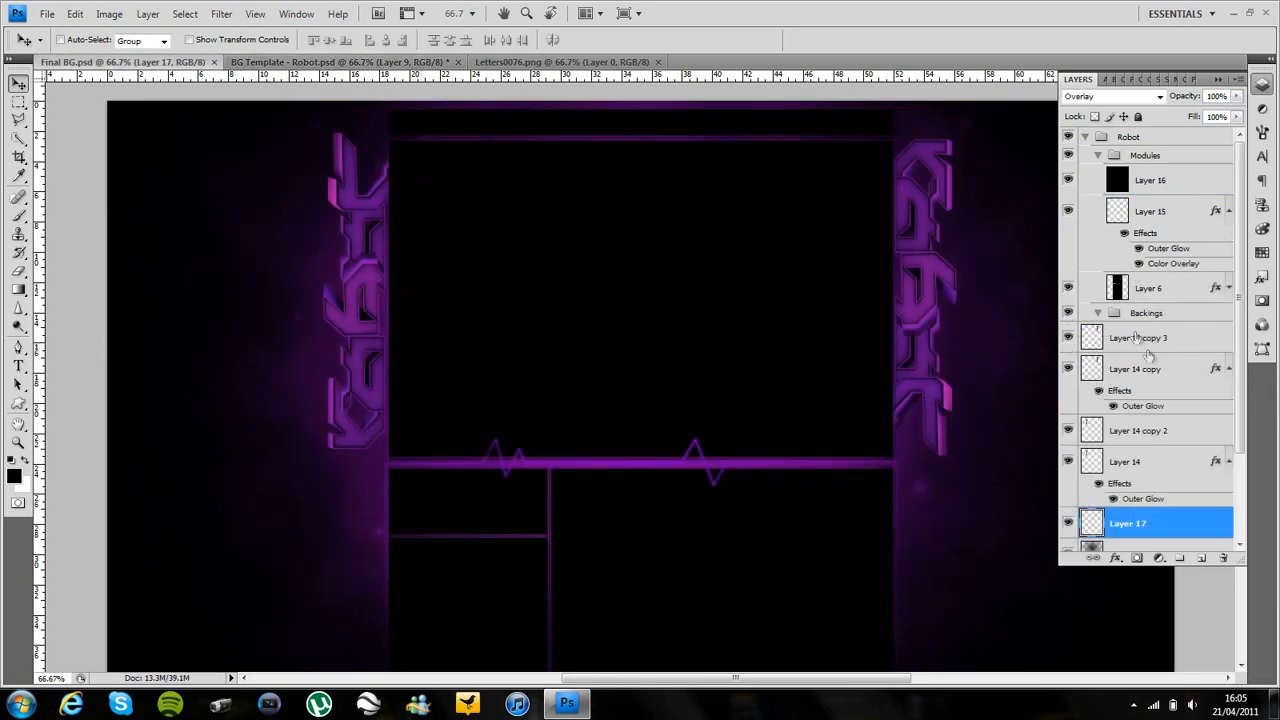
left_click(1138, 466)
key("ctrl+a")
key("ctrl+c")
left_click(314, 64)
key("ctrl+v")
- Place the pasted lettering against the upper module's left edge, slightly overlapping it, and hide the single letter on Layer 9
left_click_drag(617, 314, 383, 280)
left_click(1068, 211)
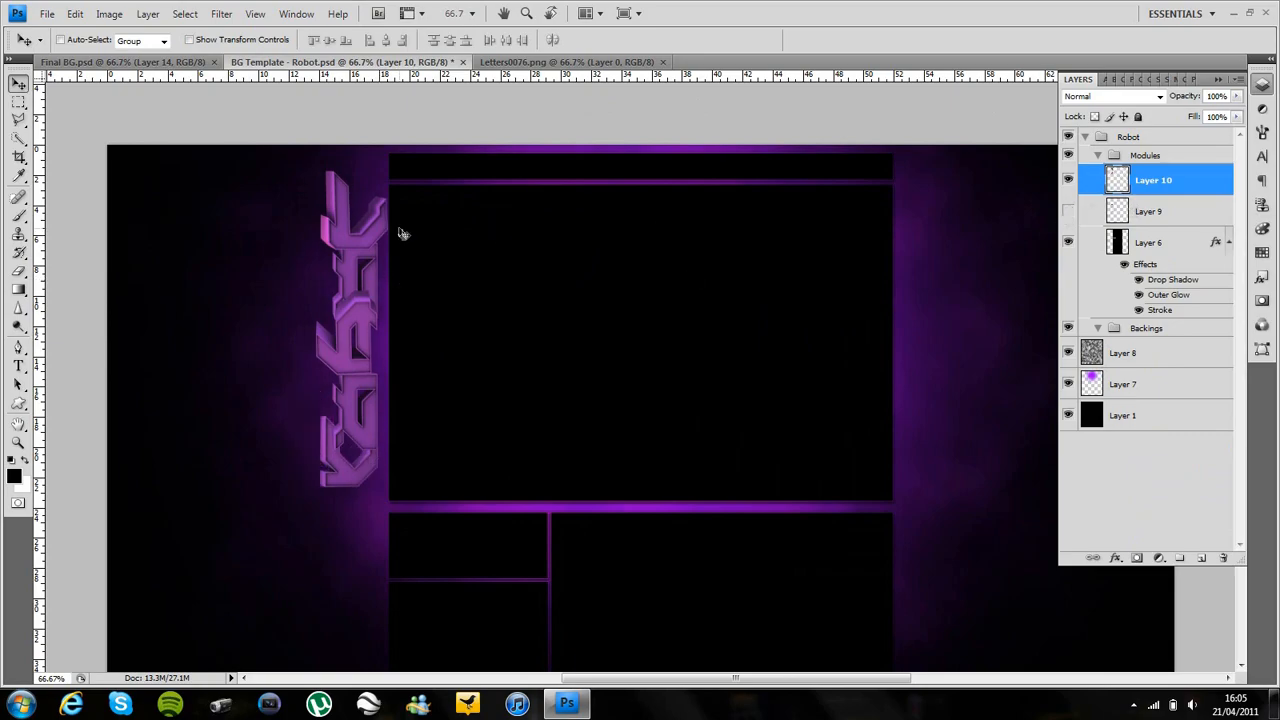
left_click_drag(352, 344, 362, 350)
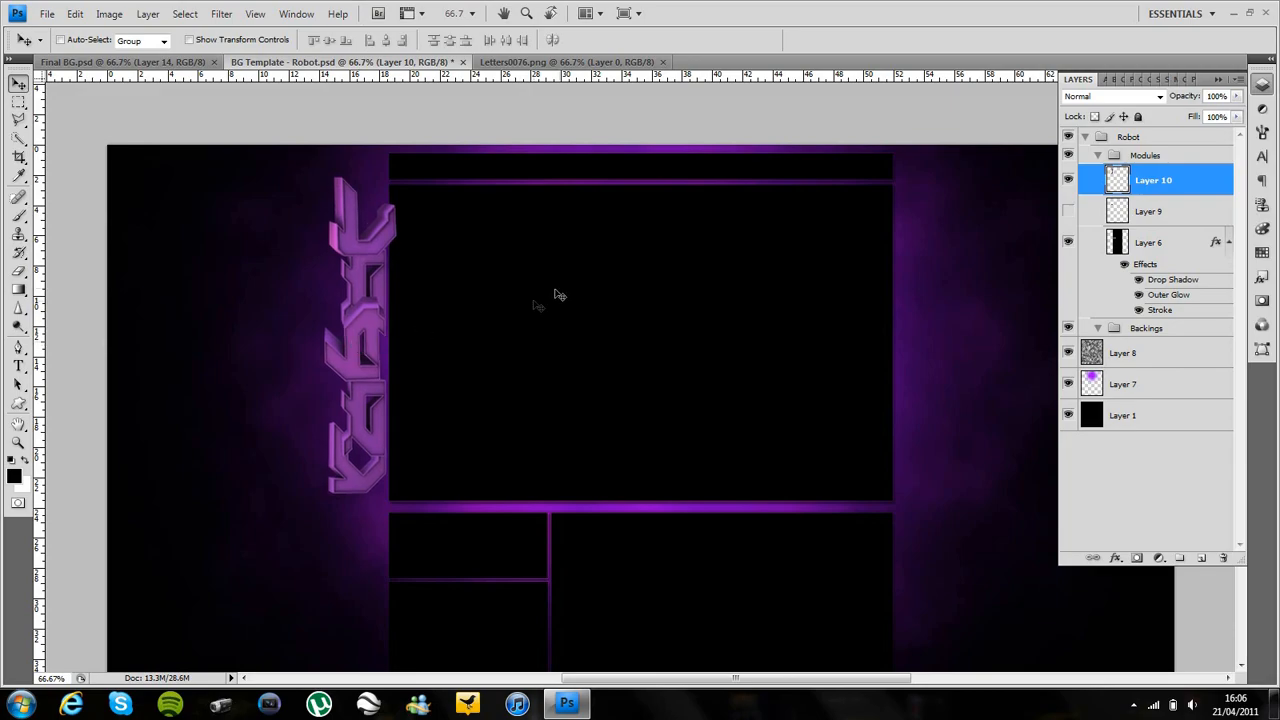
- Move the lettering layer out of the Modules group to just above Layer 8, and delete the single-letter Layer 9
left_click_drag(1179, 190, 1193, 340)
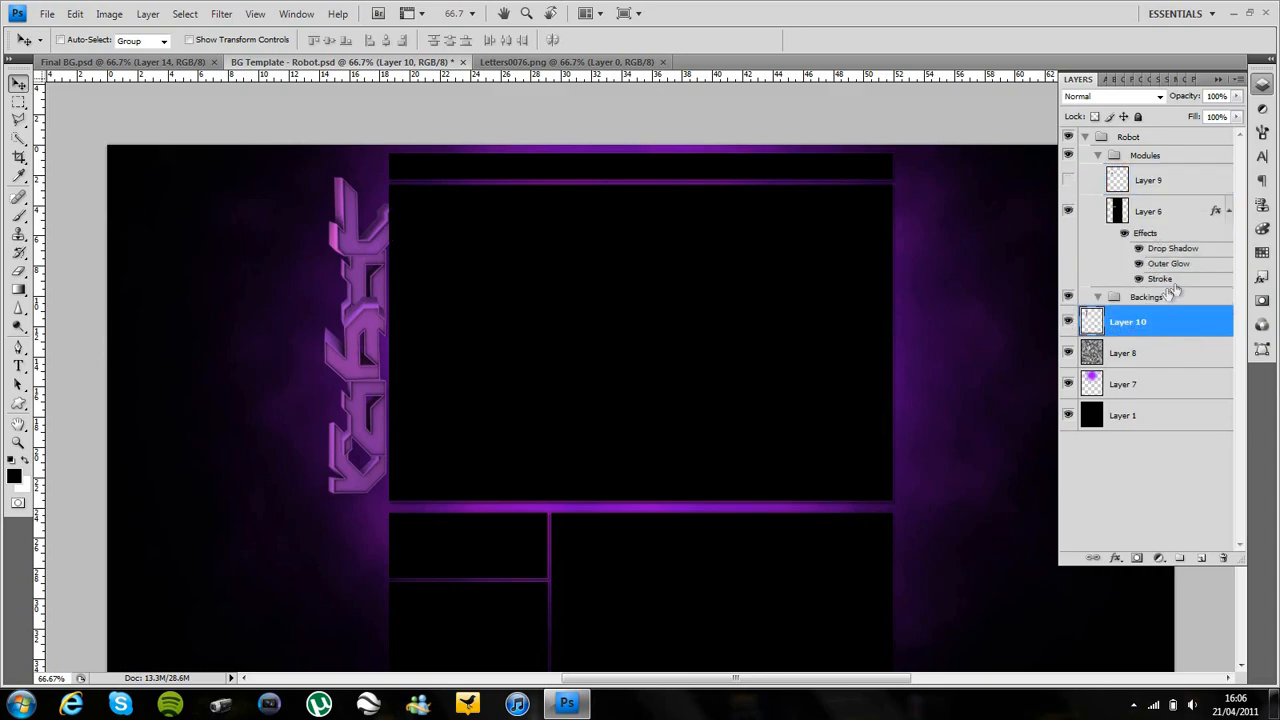
left_click(1158, 182)
key("Delete")
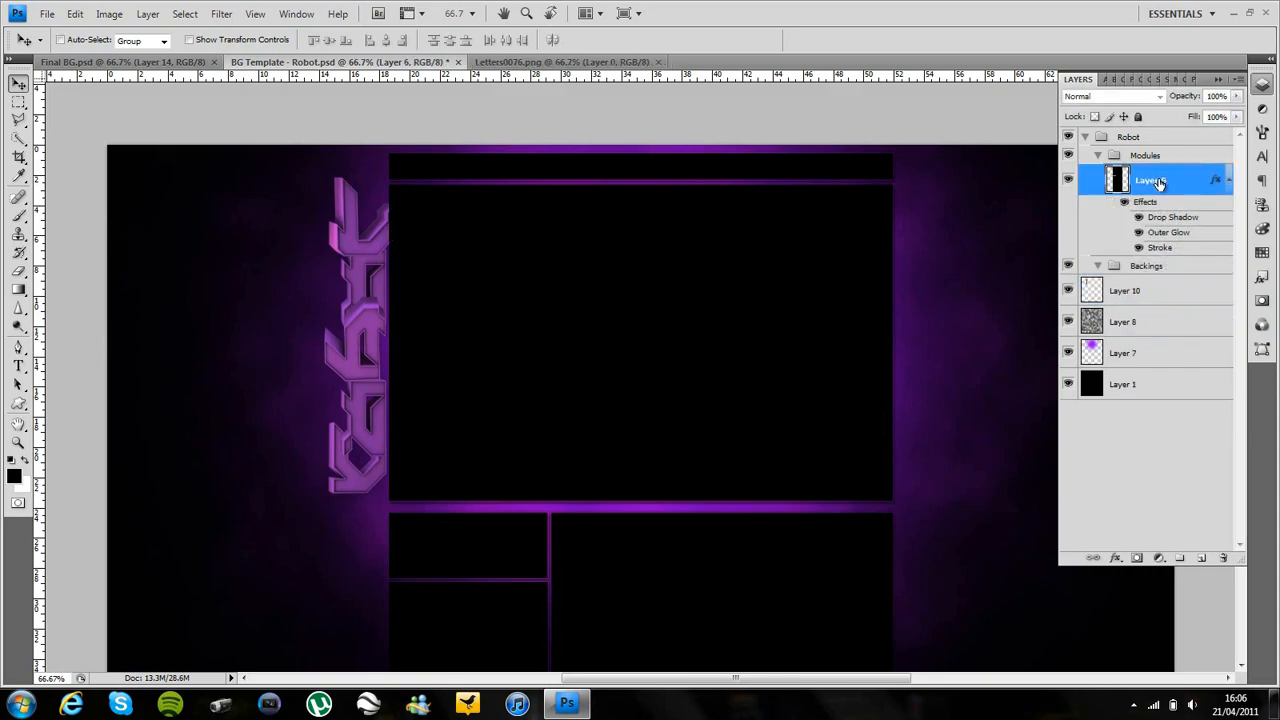
left_click(1068, 179)
left_click(1068, 179)
- Give the lettering on Layer 10 a white Outer Glow with Overlay blend mode and a size of 8 px
left_click(1184, 293)
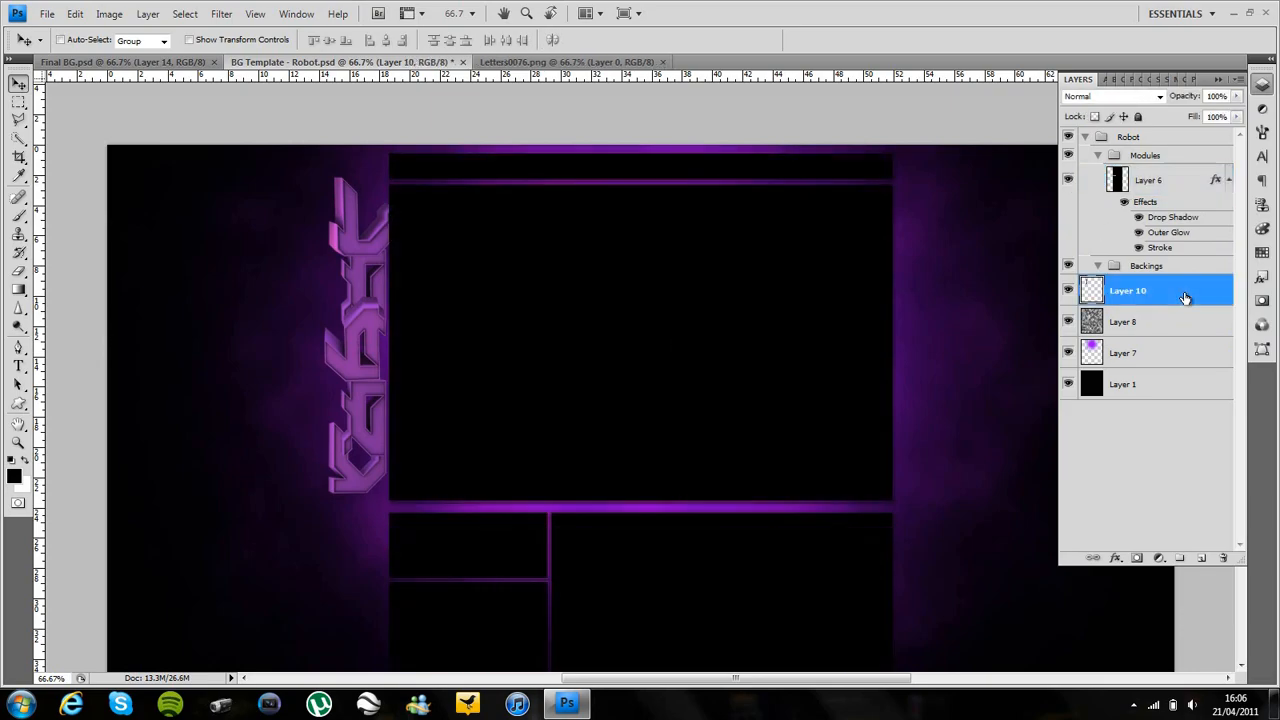
double_click(1184, 297)
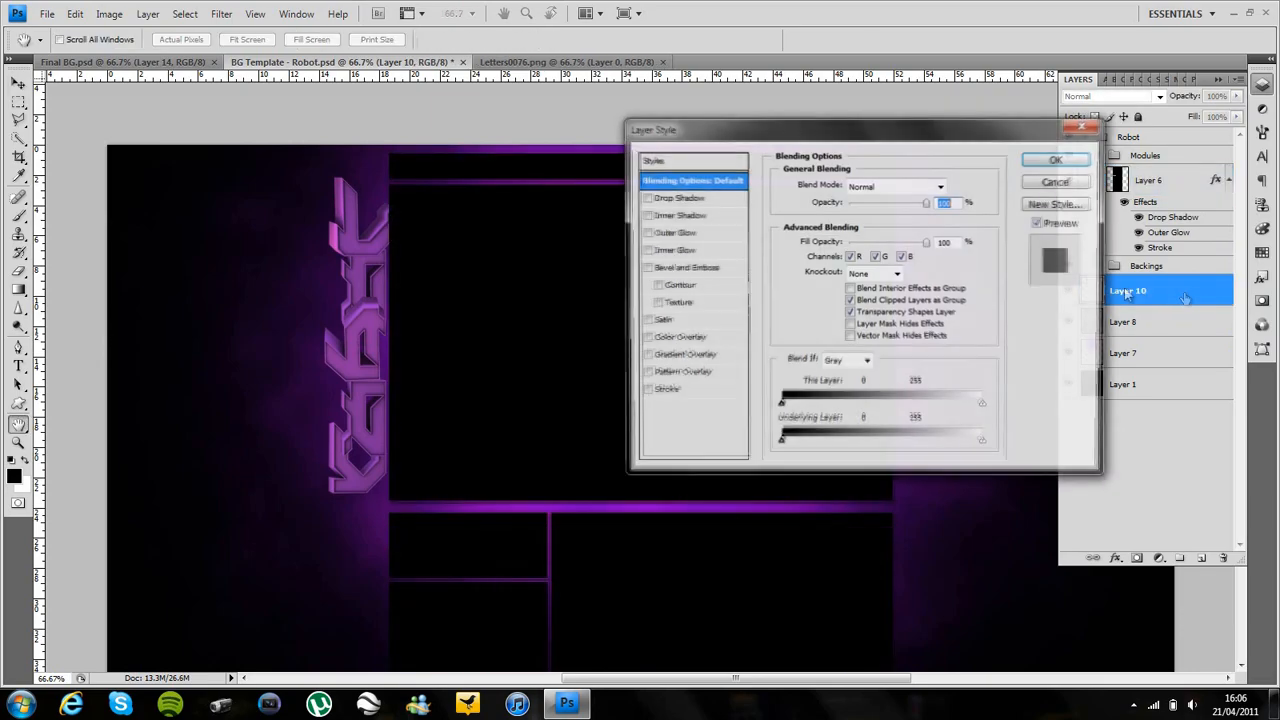
left_click(664, 233)
left_click(813, 237)
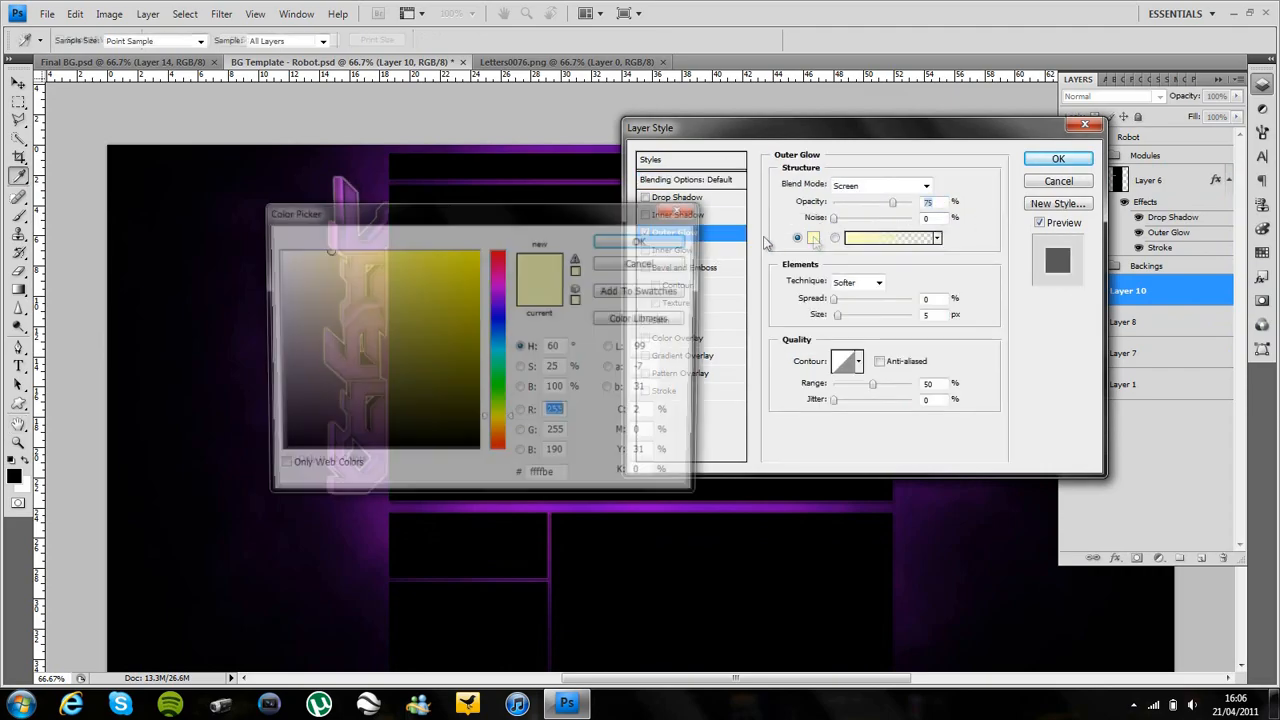
left_click(643, 240)
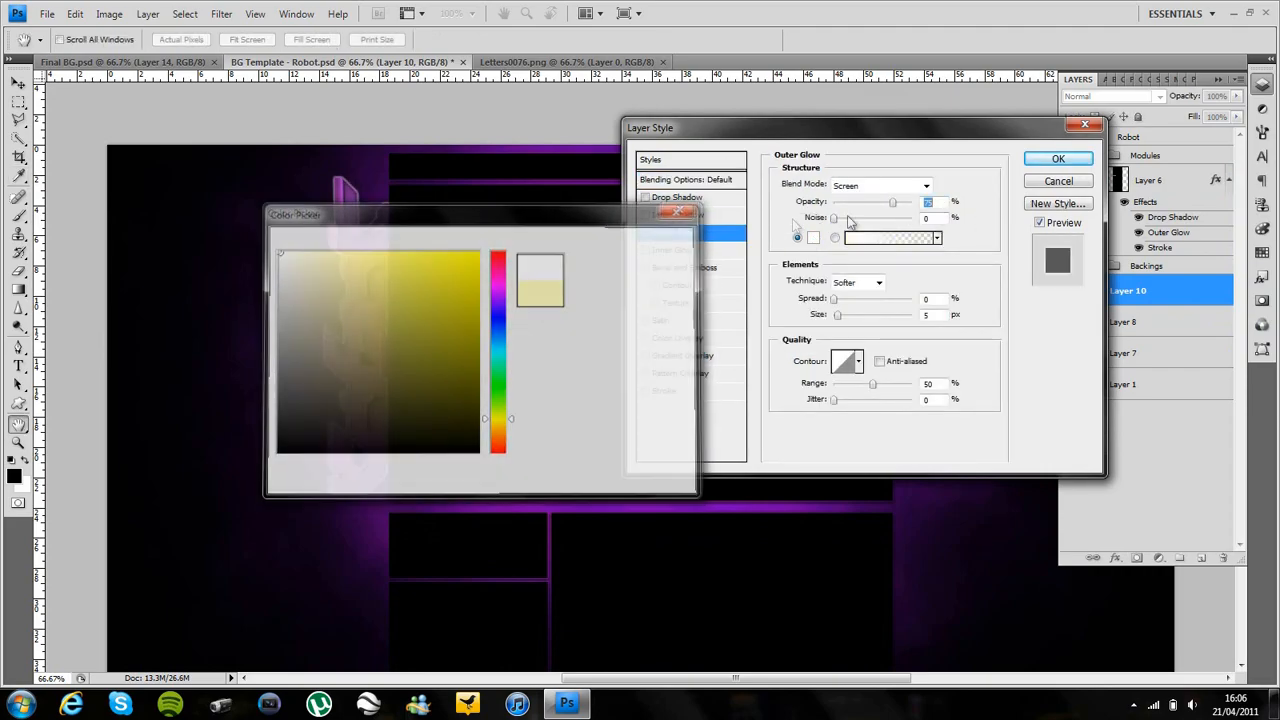
left_click(880, 186)
left_click(878, 397)
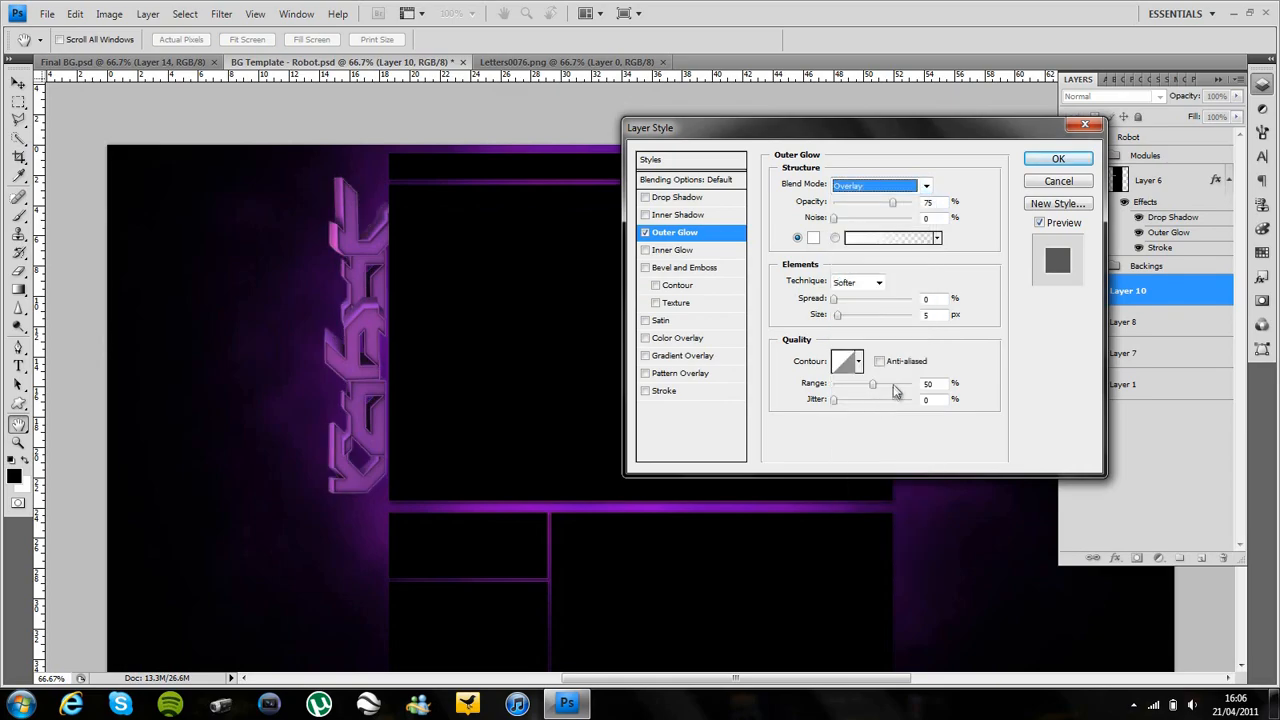
left_click(840, 316)
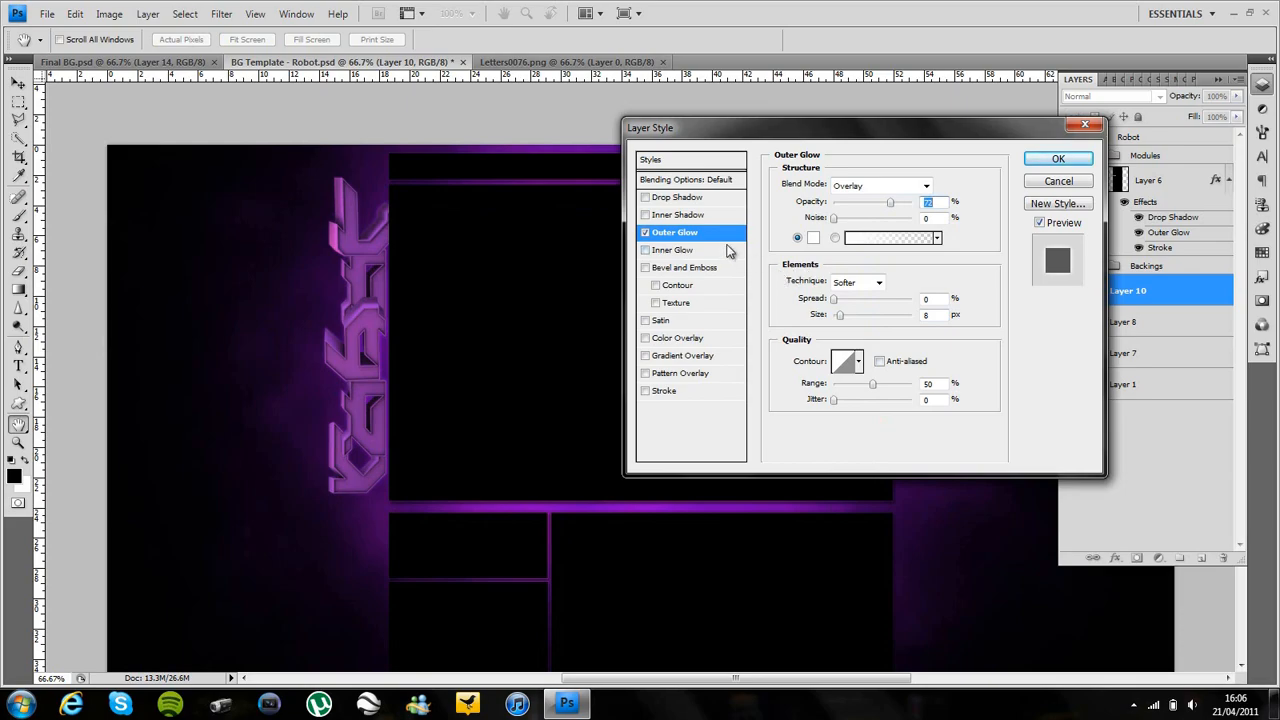
left_click(1058, 158)
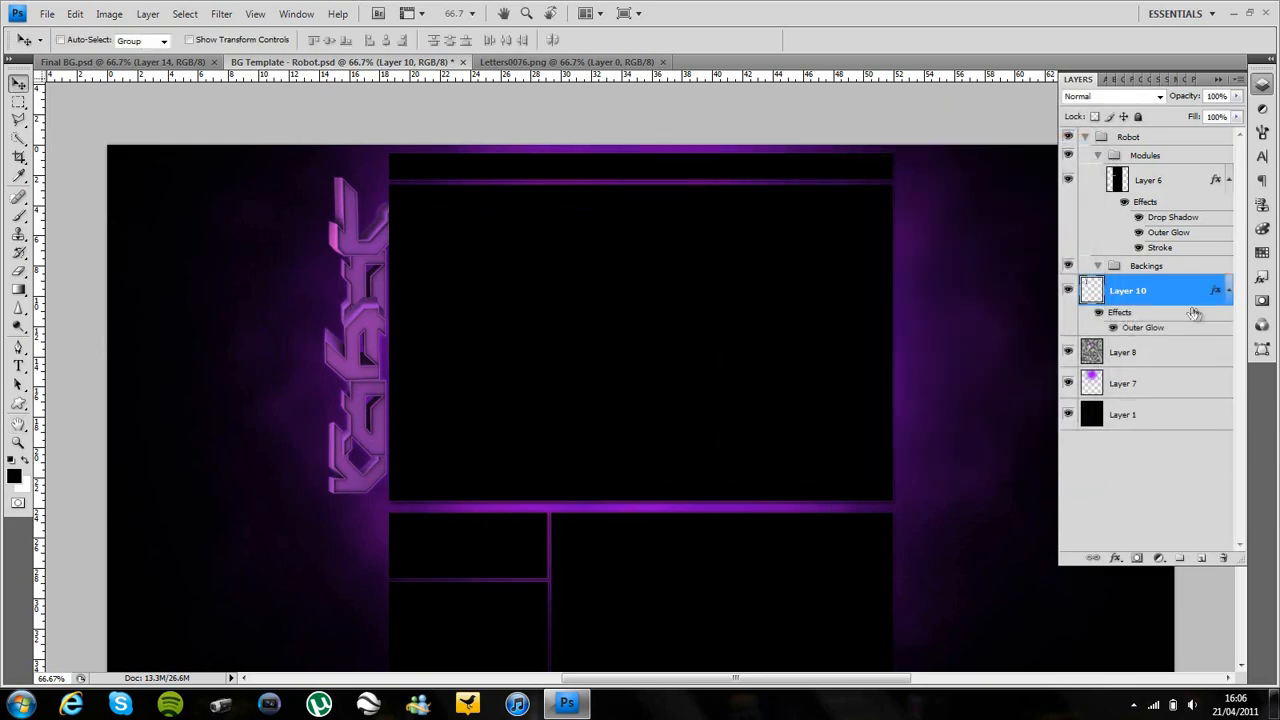
- Duplicate Layer 10, turn off the copy's effects, and set the copy to Overlay at 95% opacity
right_click(1178, 290)
left_click(1171, 284)
key("ctrl+j")
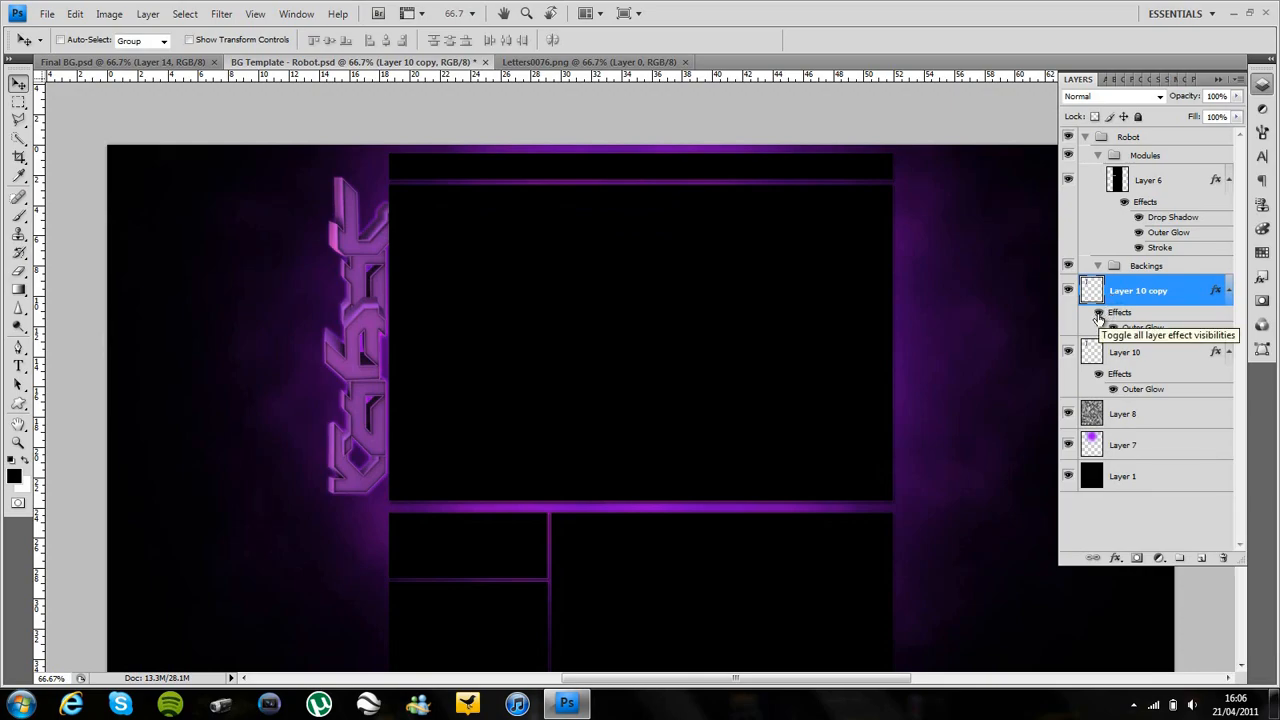
left_click(1128, 96)
left_click(1148, 304)
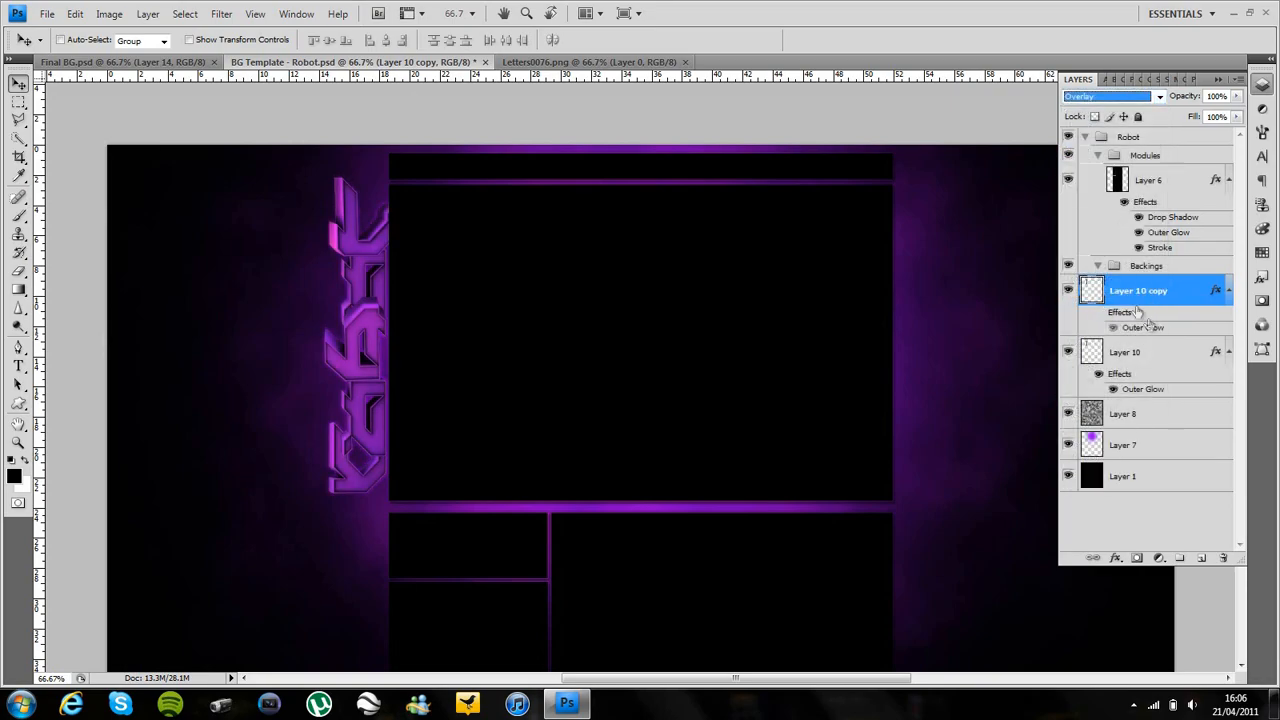
left_click_drag(1181, 99, 1177, 99)
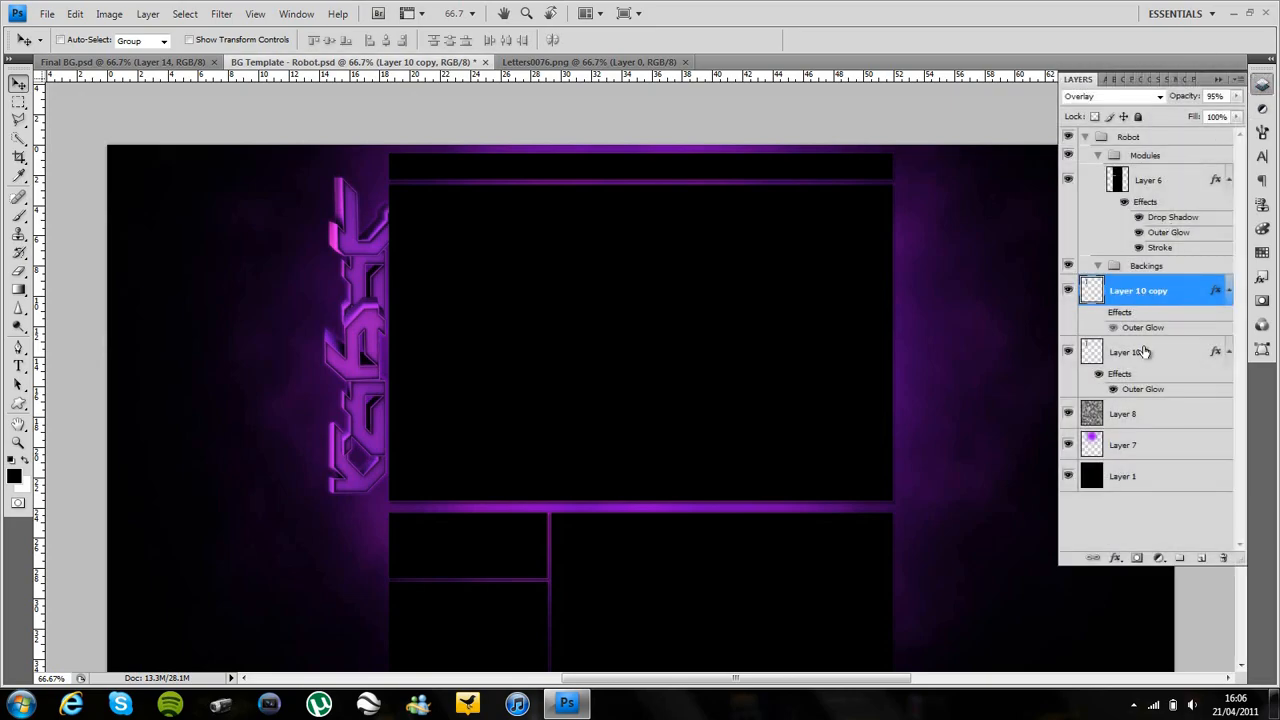
- Select both lettering layers, Layer 10 and Layer 10 copy, and duplicate them, leaving the copies ungrouped
left_click(1146, 353, "shift")
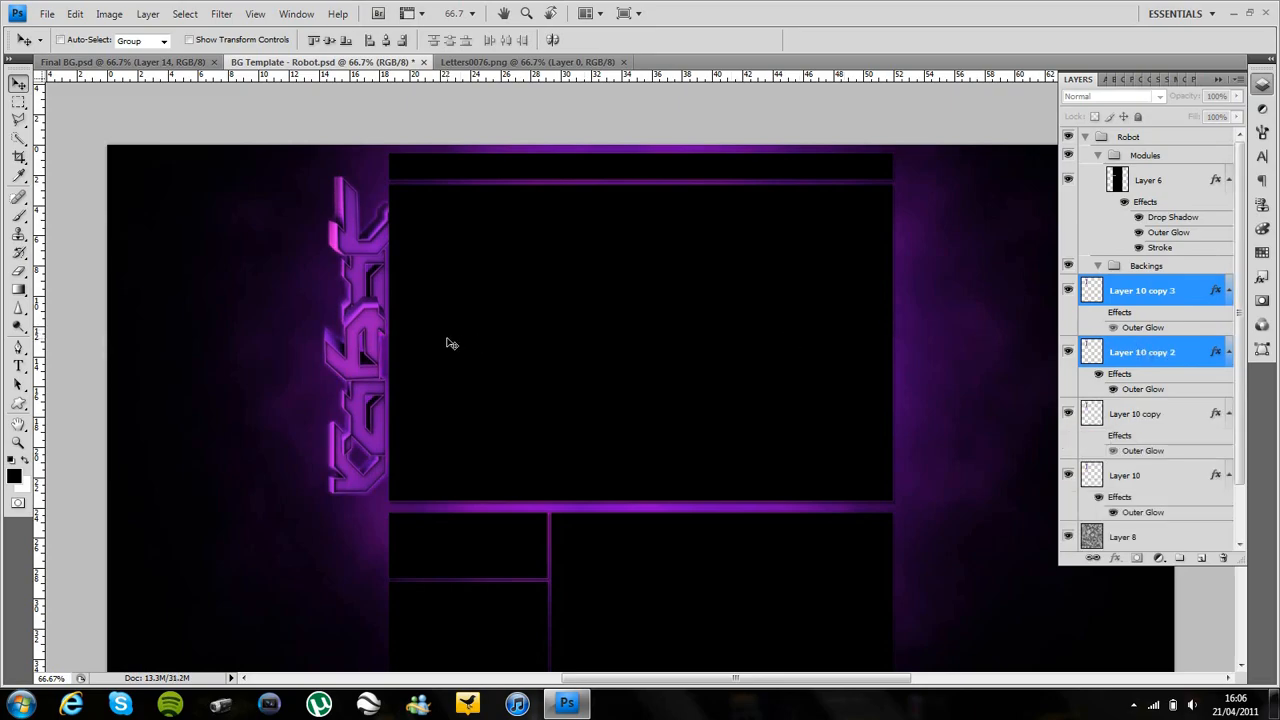
key("ctrl+g")
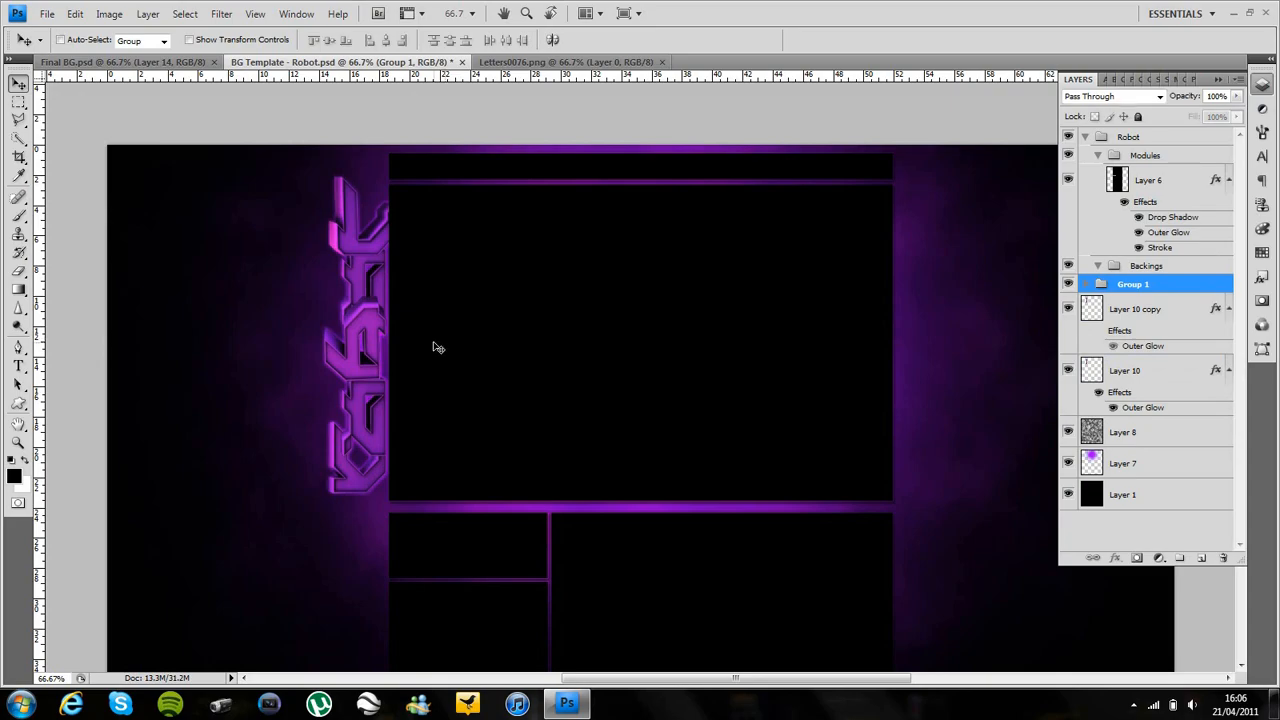
key("ctrl+z")
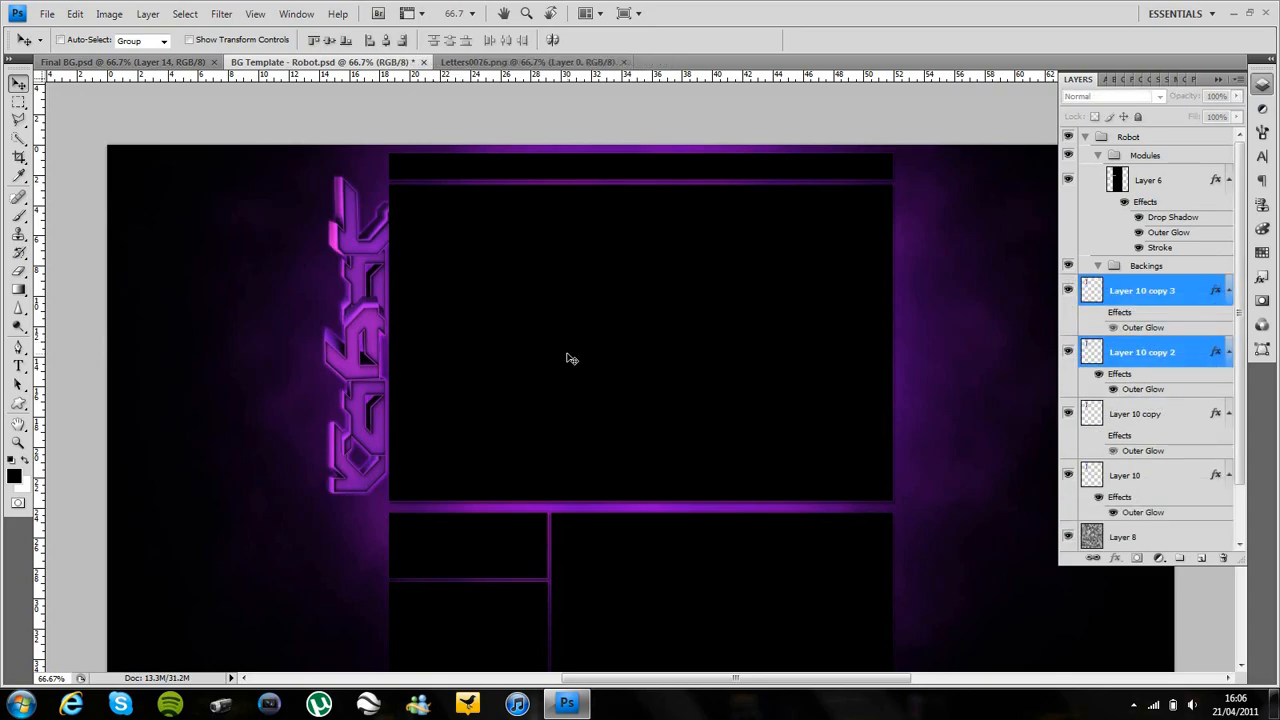
- Rotate the duplicated lettering 180° and place it against the upper module's right edge, level with the original
key("ctrl+t")
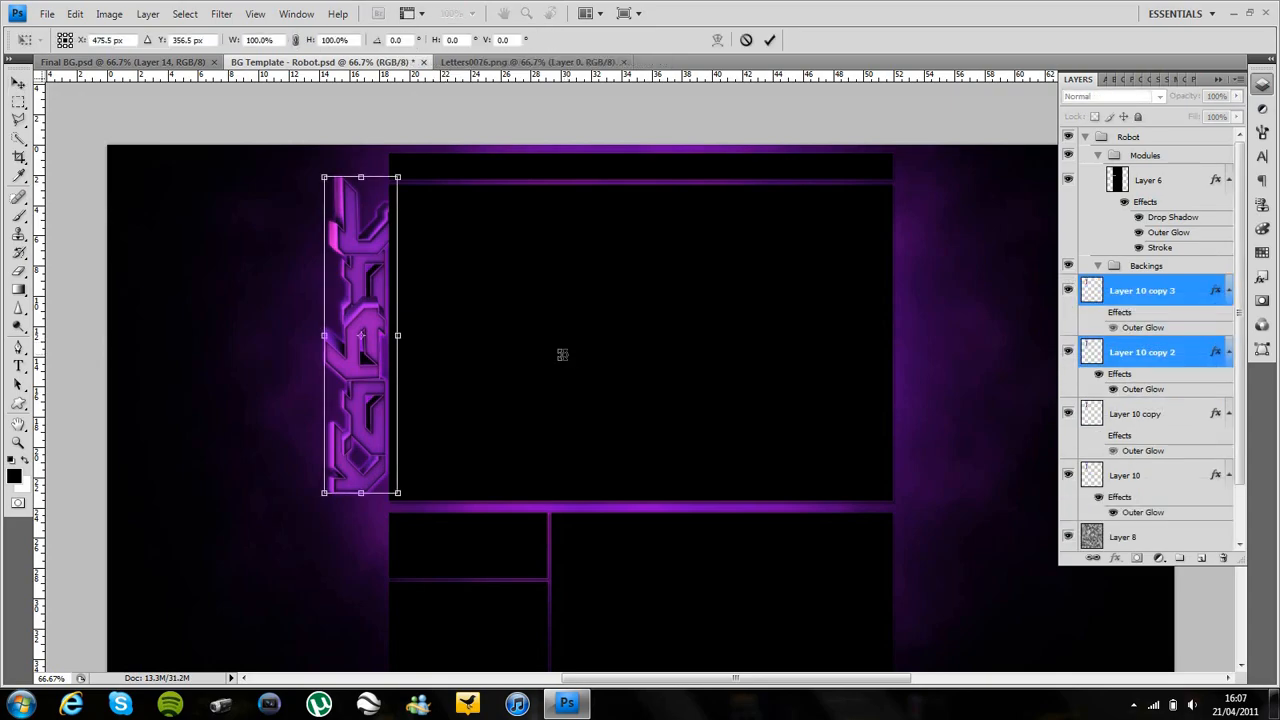
right_click(376, 376)
left_click(446, 539)
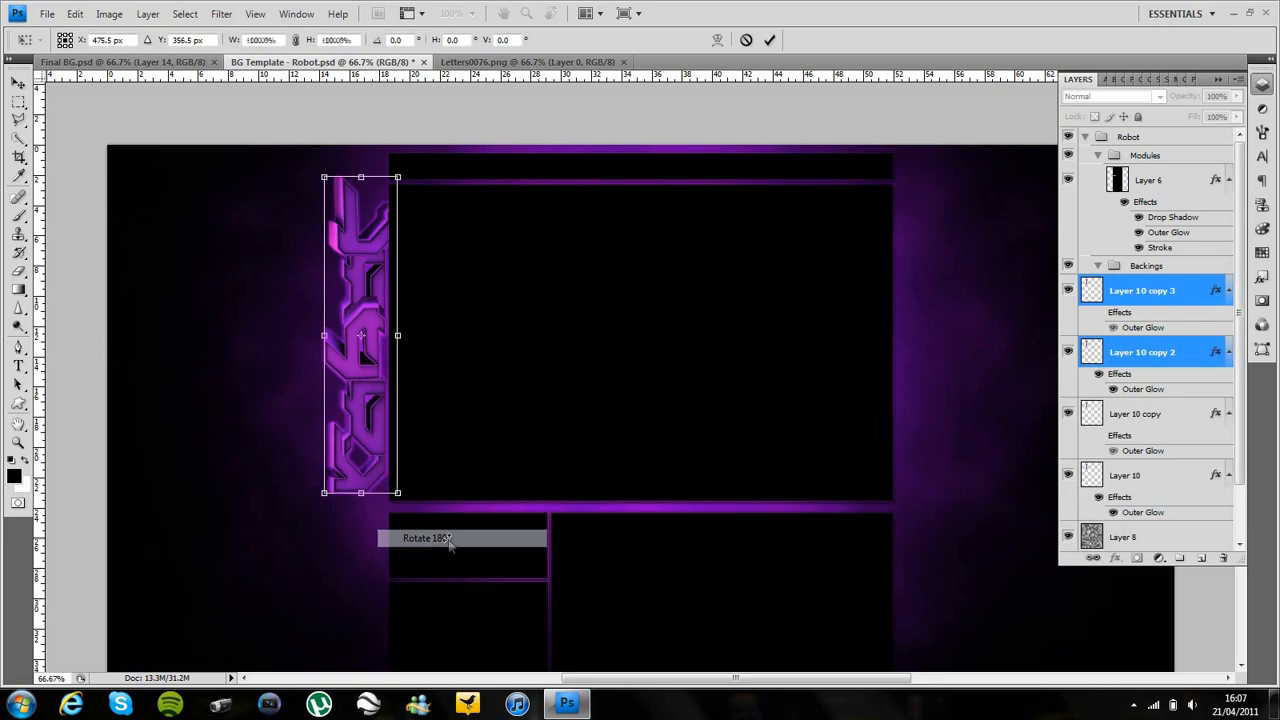
left_click_drag(620, 433, 937, 438)
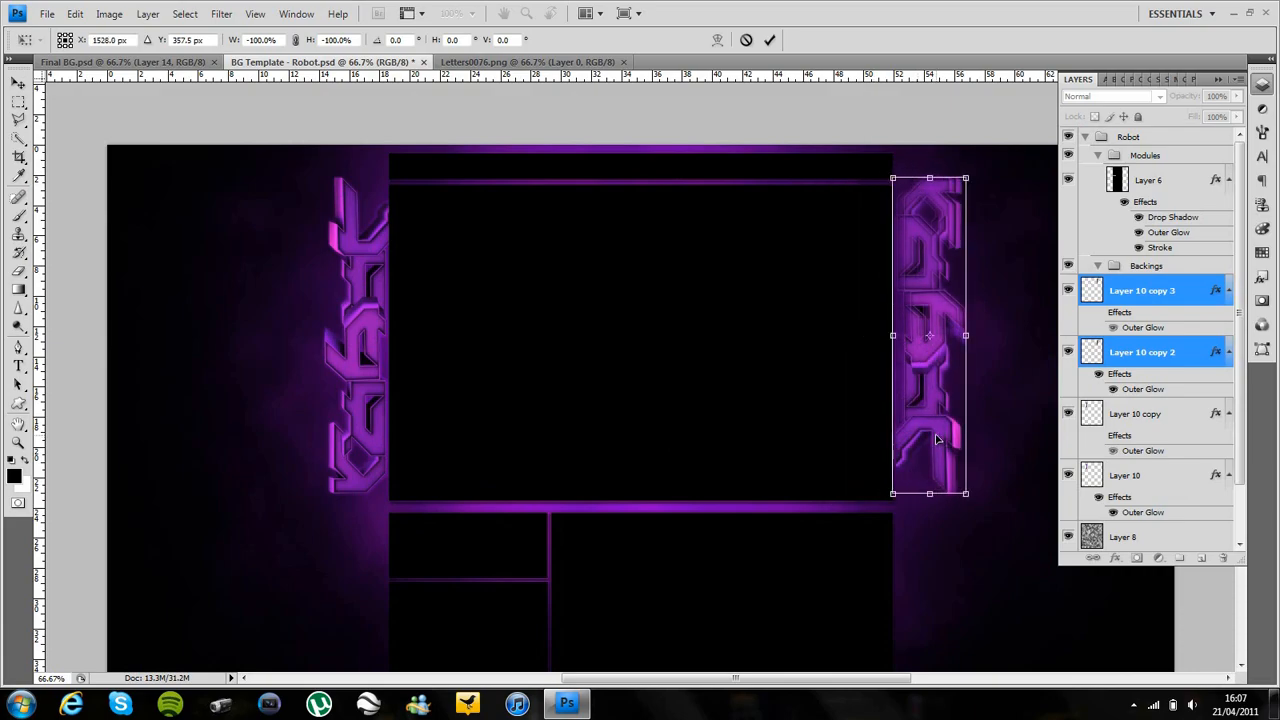
key("Return")
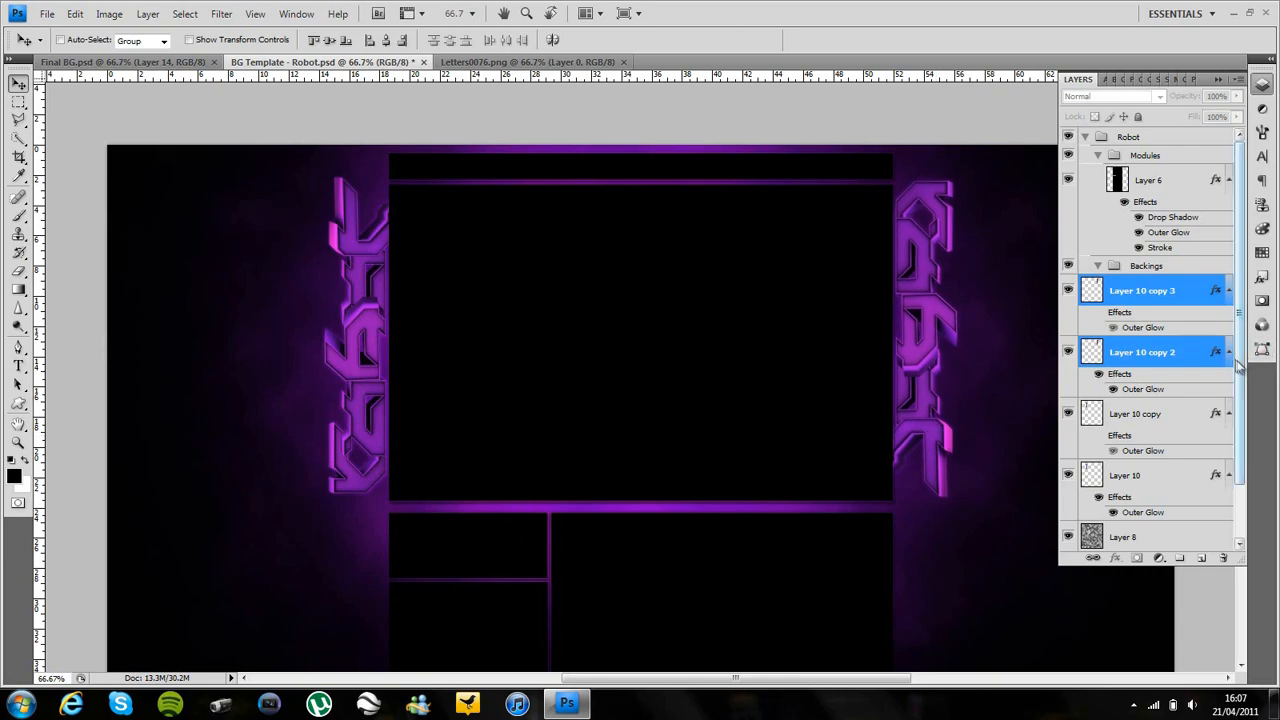
- Collapse the effects lists of the four lettering layers
left_click(1229, 352)
left_click(1228, 322)
left_click(1225, 360)
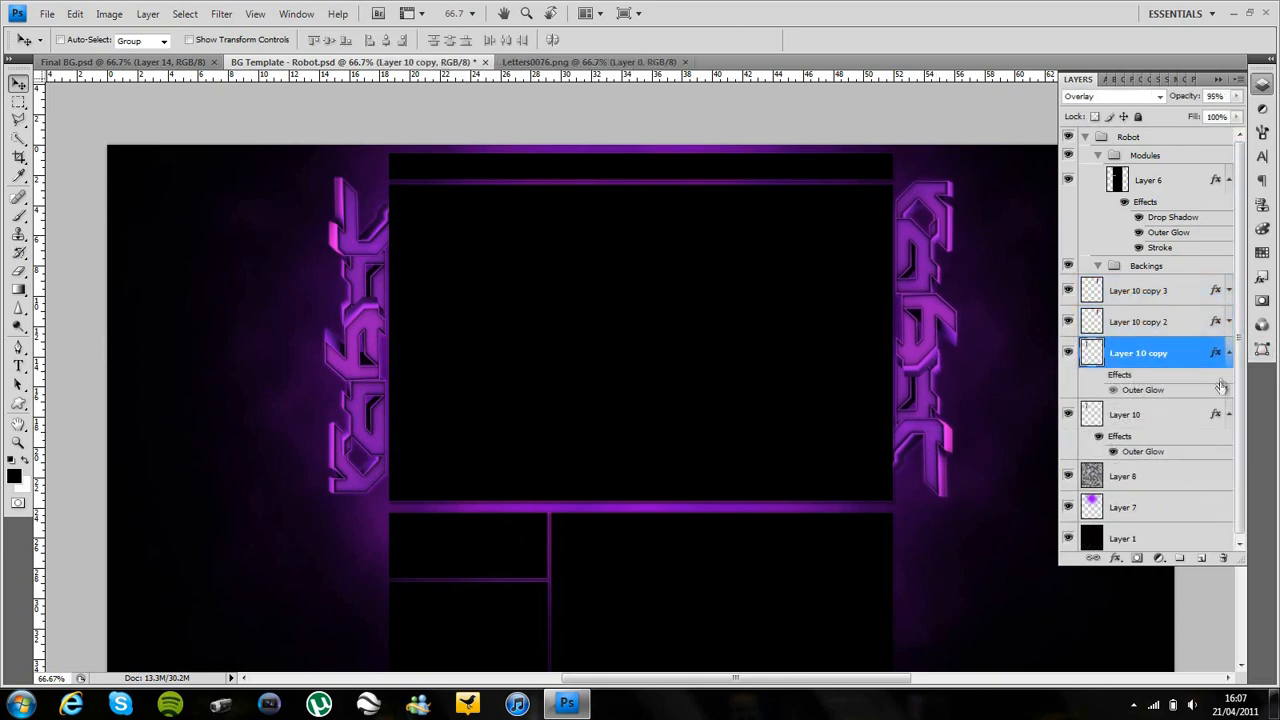
left_click(1229, 414)
left_click(1229, 356)
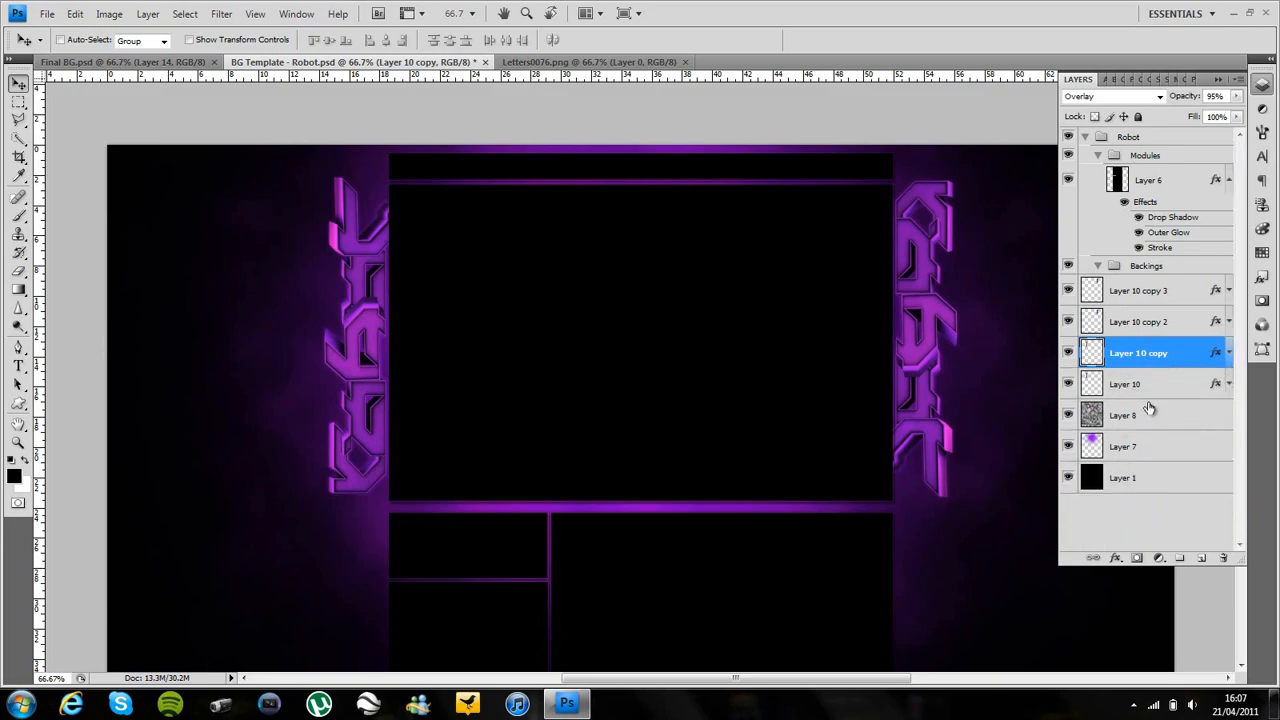
- Add a new layer directly above Layer 8 and set a soft 45 px brush with 0% hardness
left_click(1160, 416)
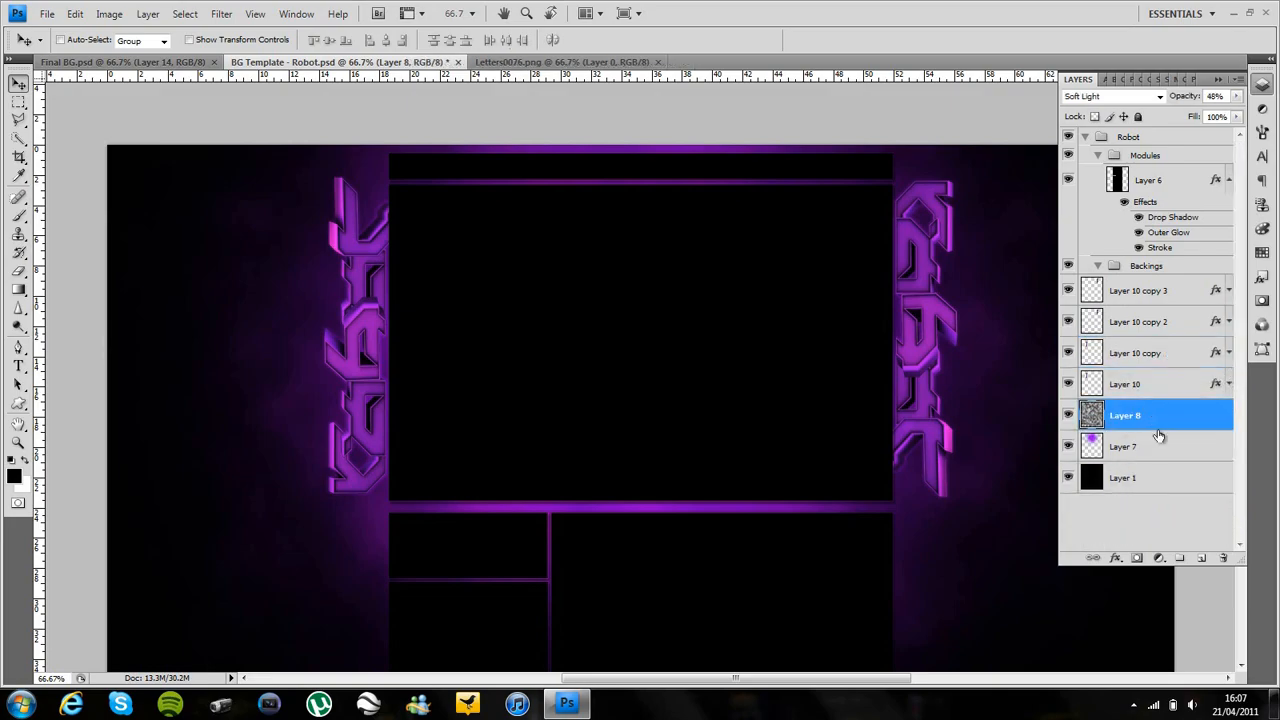
left_click(1203, 558)
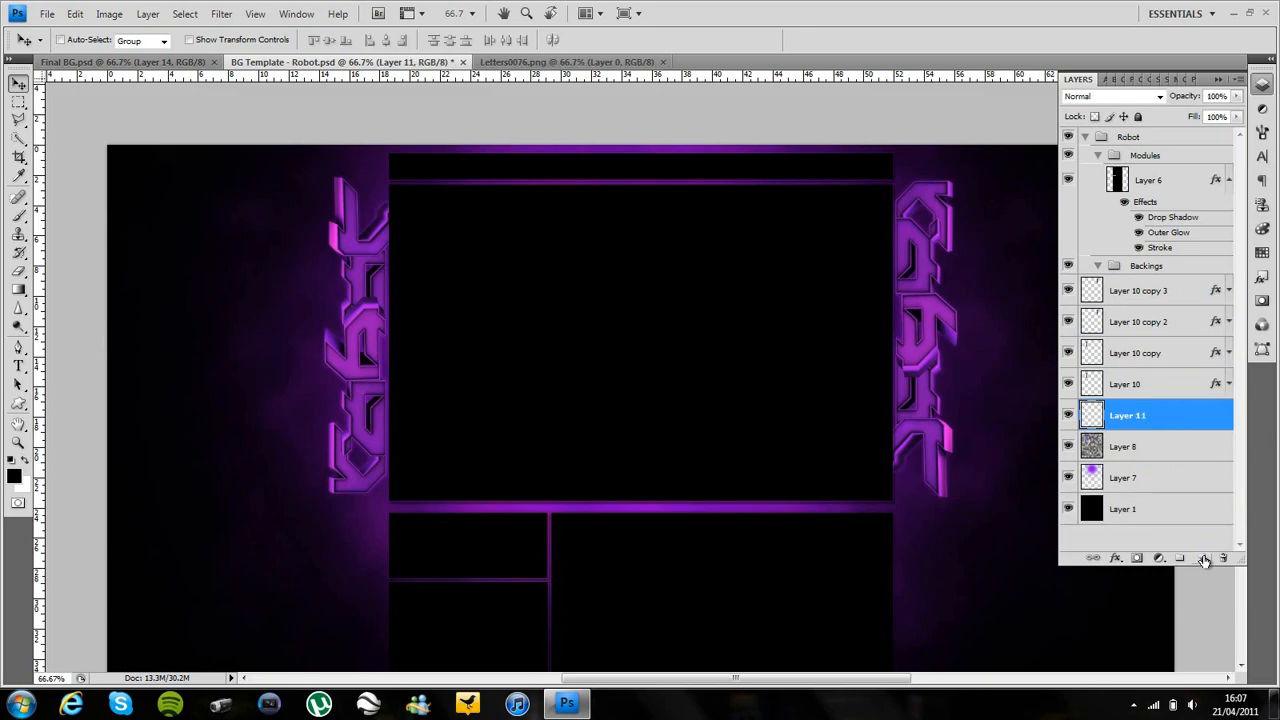
left_click(17, 199)
left_click(112, 40)
left_click_drag(174, 83, 62, 85)
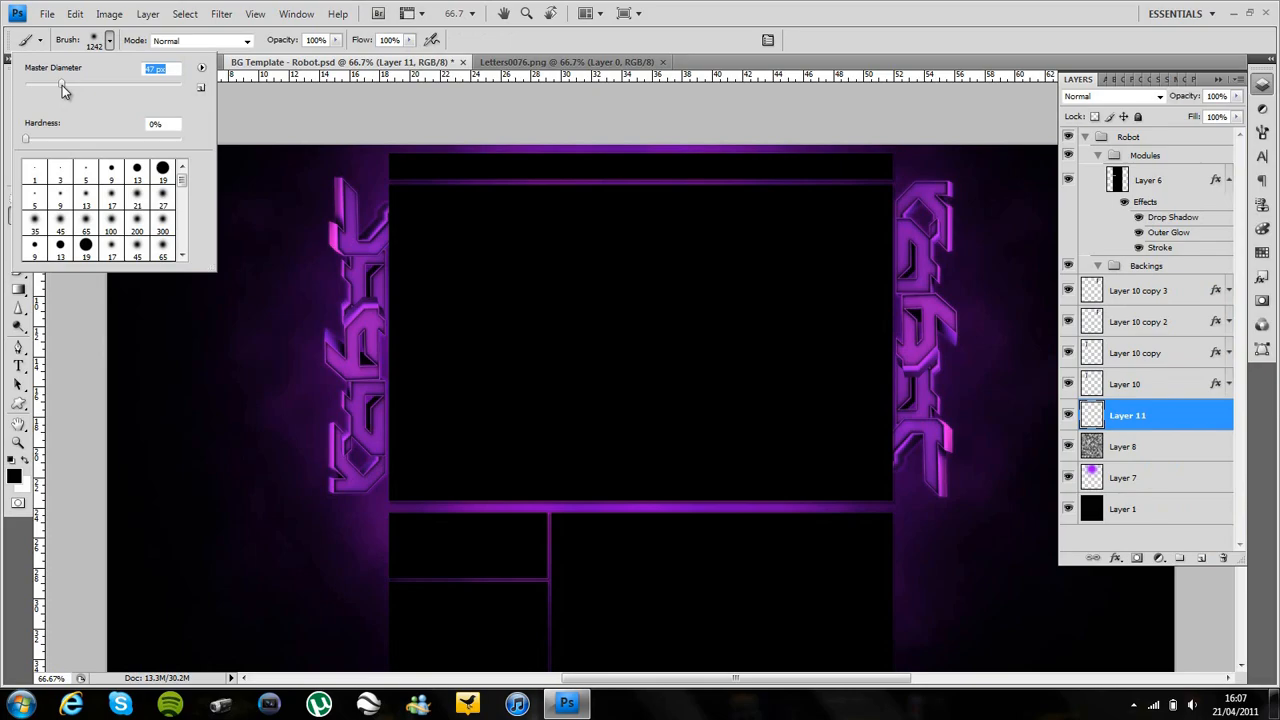
- Enable Shape Dynamics with 100% Size Jitter and Other Dynamics with 100% Opacity Jitter for the brush
left_click(1263, 132)
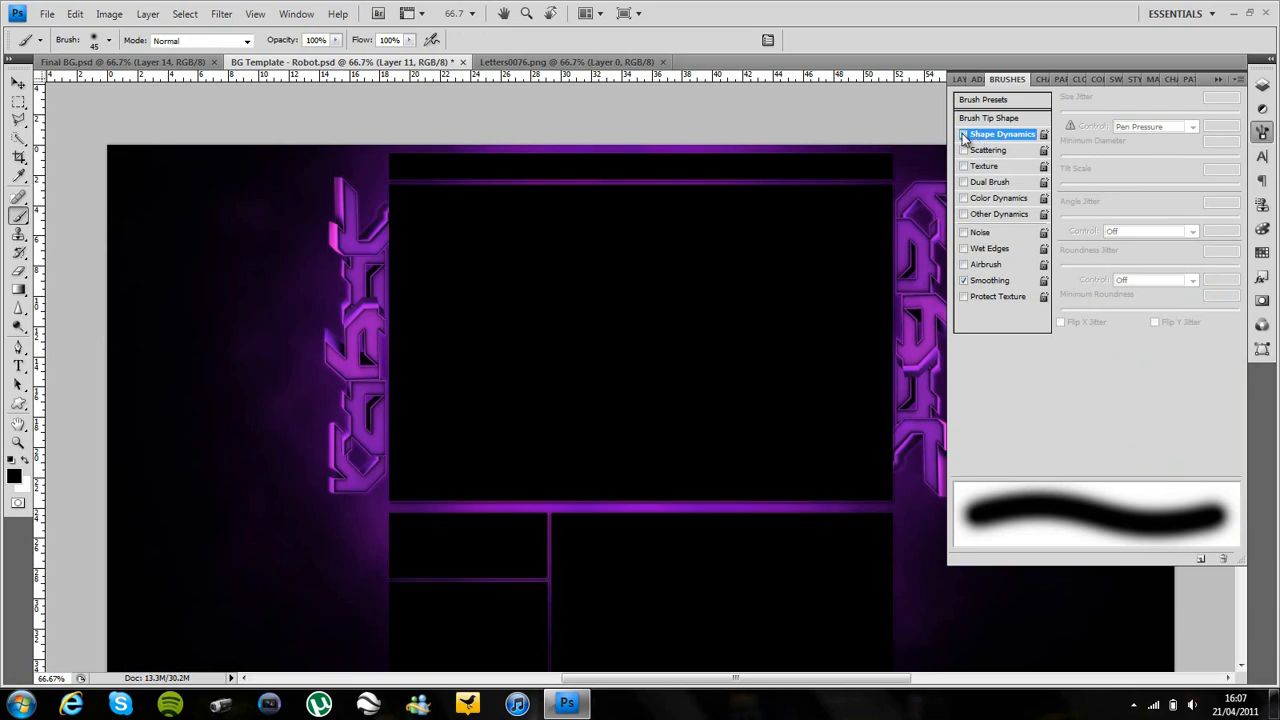
left_click(963, 135)
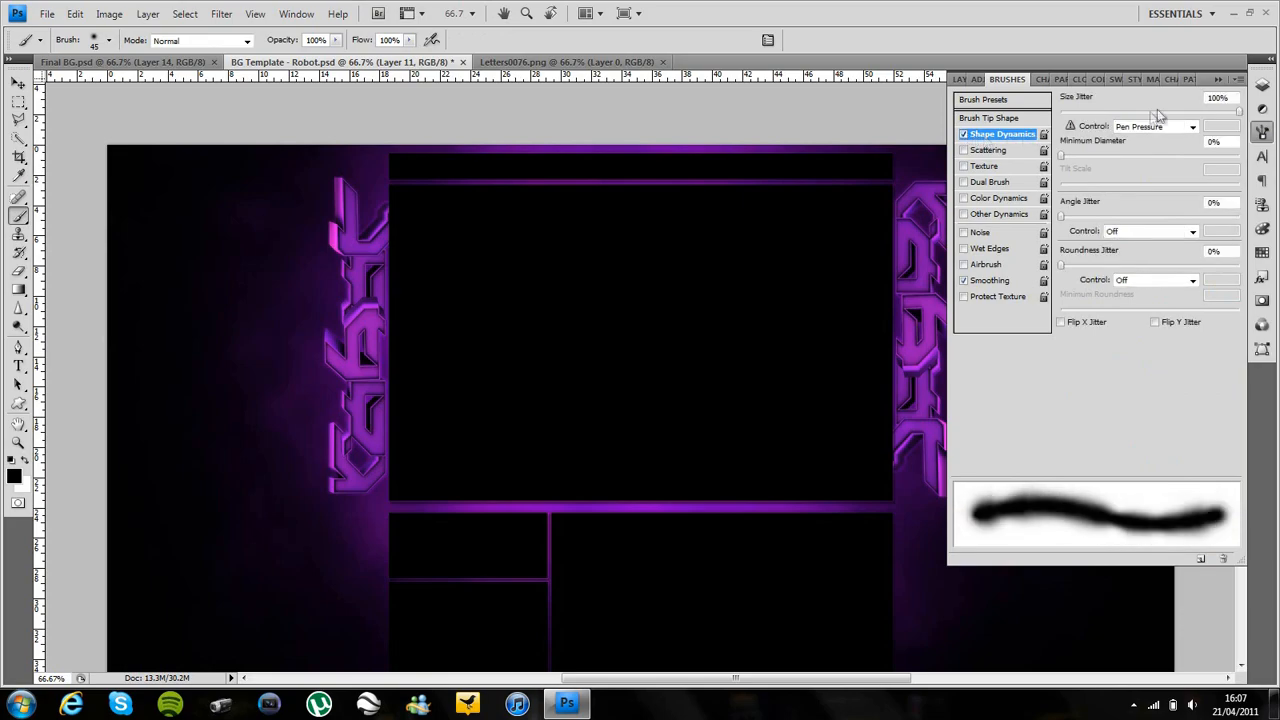
left_click(1005, 216)
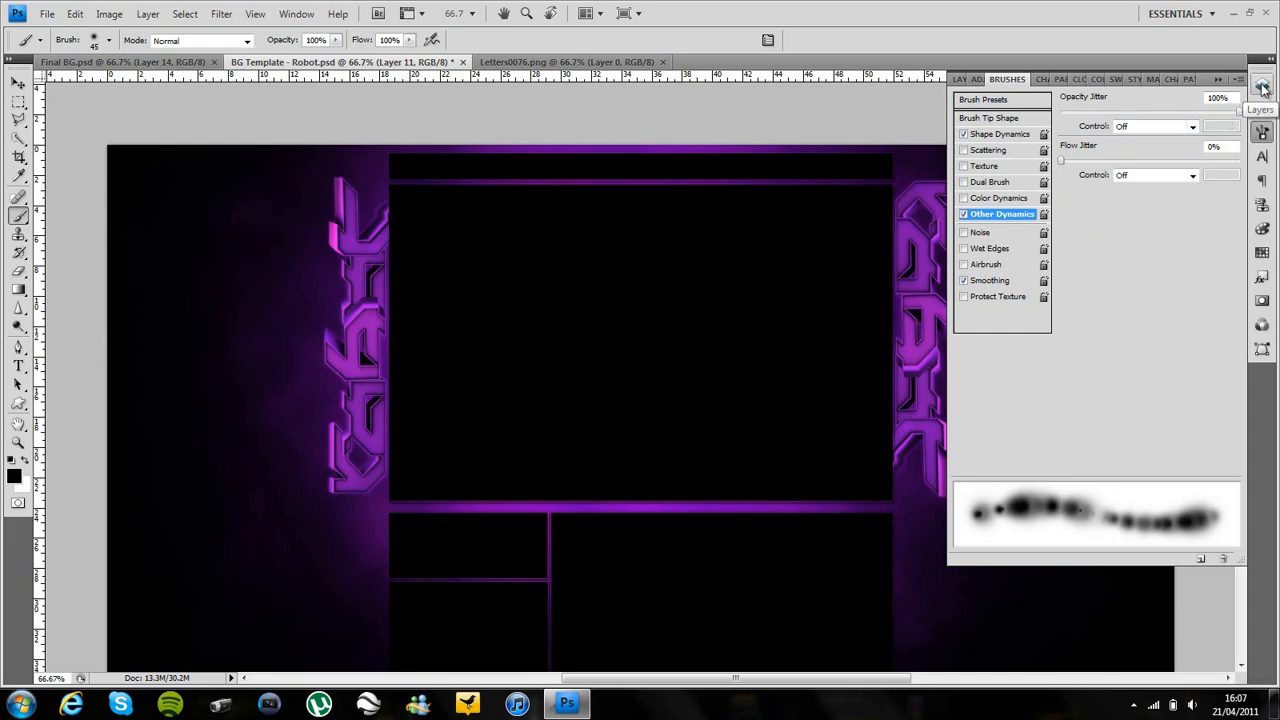
- Scatter single white brush dots over the purple background around the lettering on both sides of the modules
left_click(26, 465)
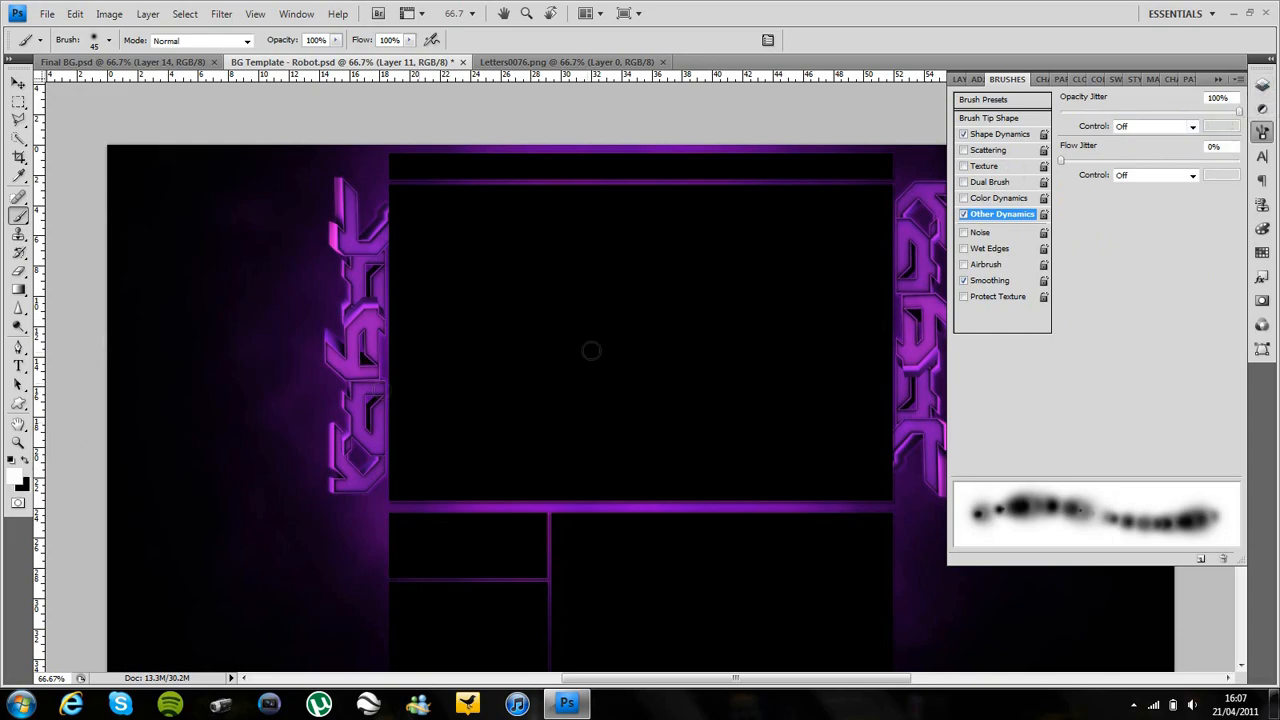
left_click(1267, 87)
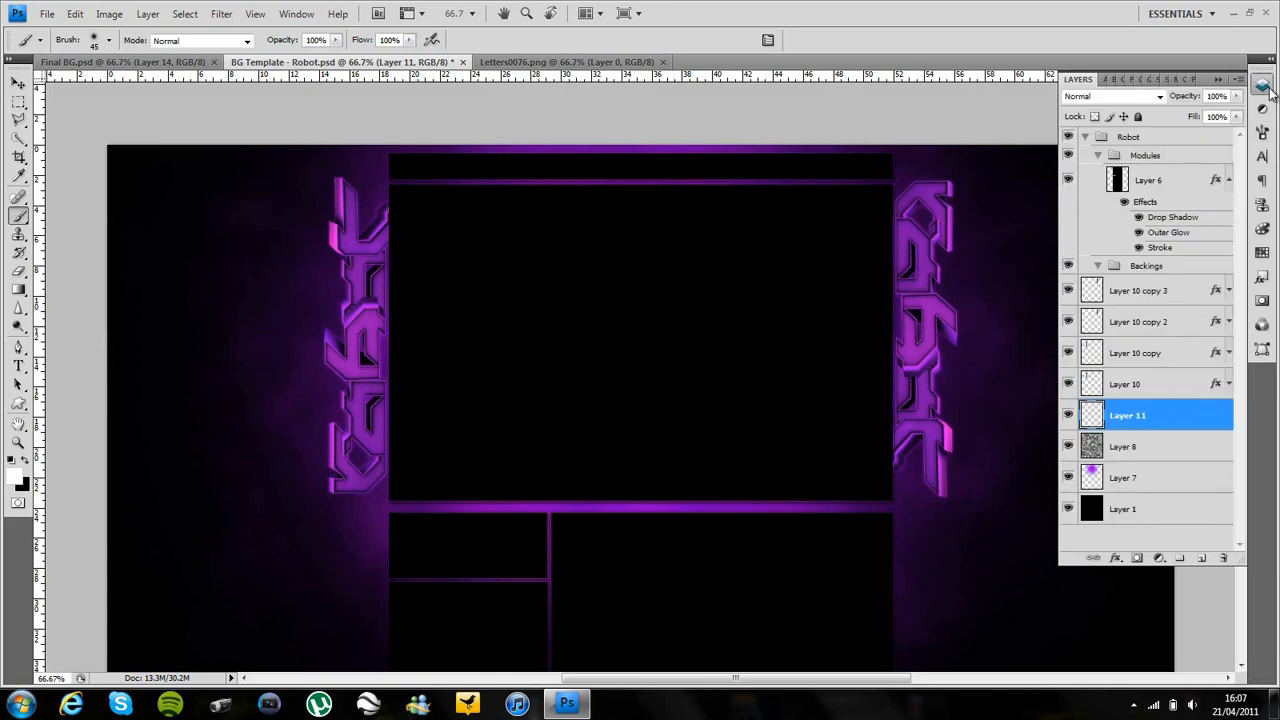
left_click(1265, 86)
left_click(984, 230)
left_click(967, 365)
left_click(987, 460)
left_click(914, 527)
left_click(954, 578)
left_click(349, 522)
left_click(268, 469)
left_click(325, 406)
left_click(294, 341)
left_click(331, 282)
left_click(311, 233)
left_click(330, 157)
left_click(364, 617)
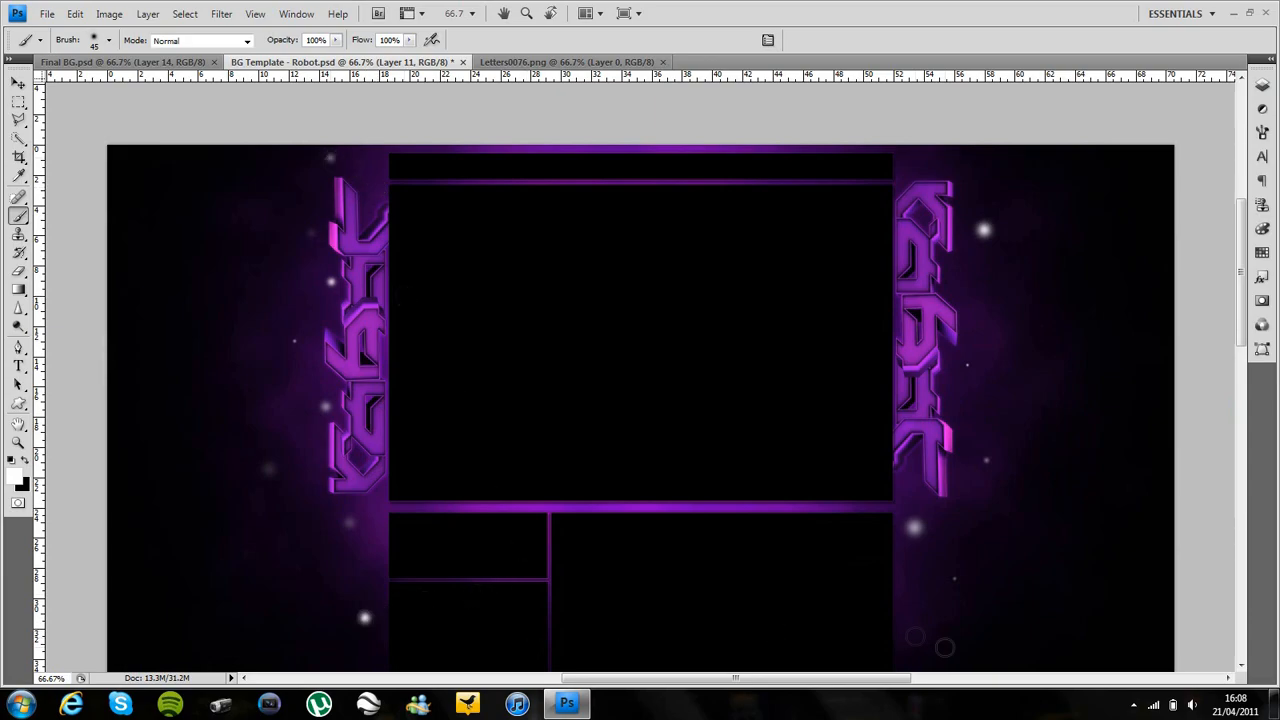
left_click(937, 648)
left_click(1059, 608)
left_click(1117, 422)
left_click(1030, 352)
- Set the blend mode of the white dots layer, Layer 11, to Overlay
left_click(18, 83)
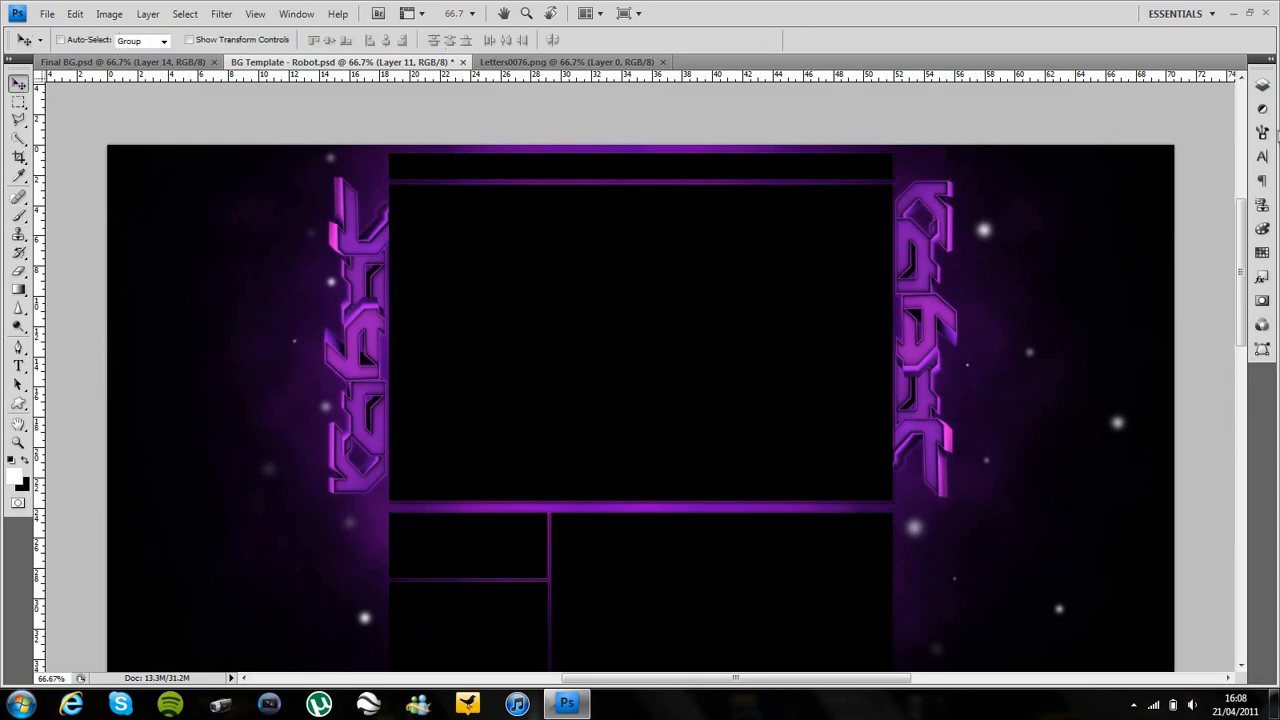
left_click(1262, 84)
left_click(1150, 96)
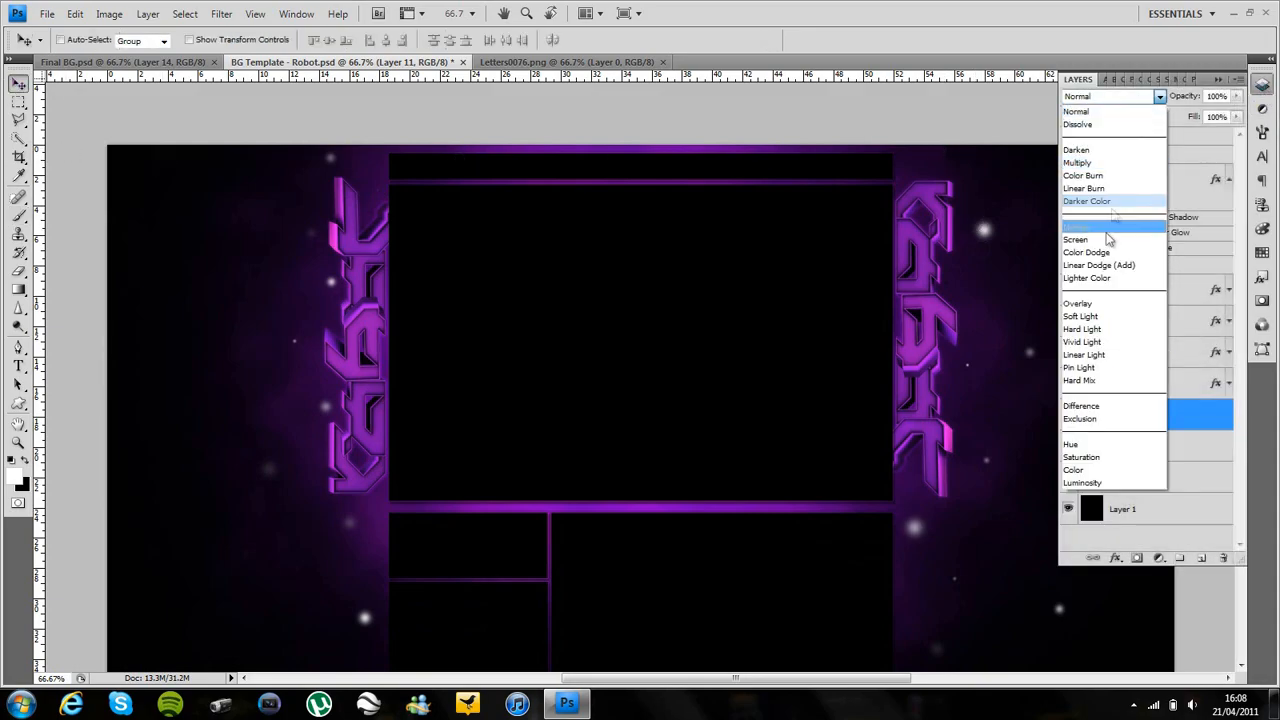
left_click(1082, 303)
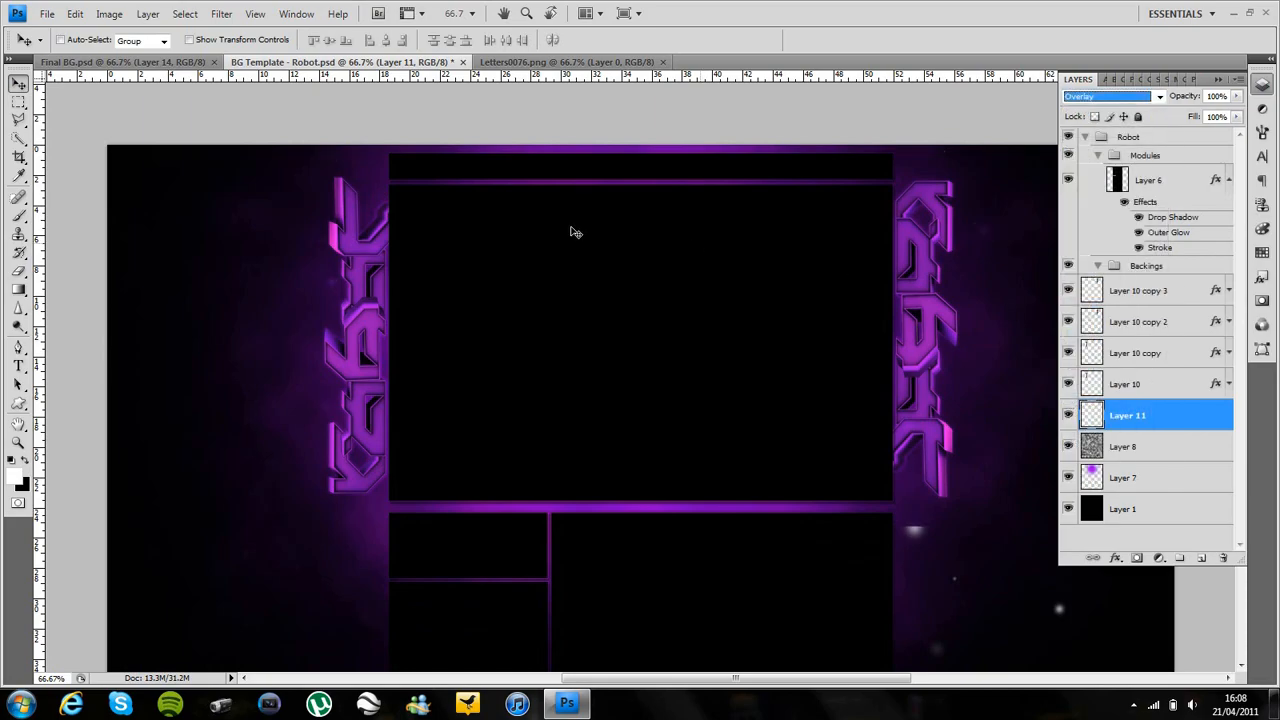
left_click(18, 101)
left_click(75, 103)
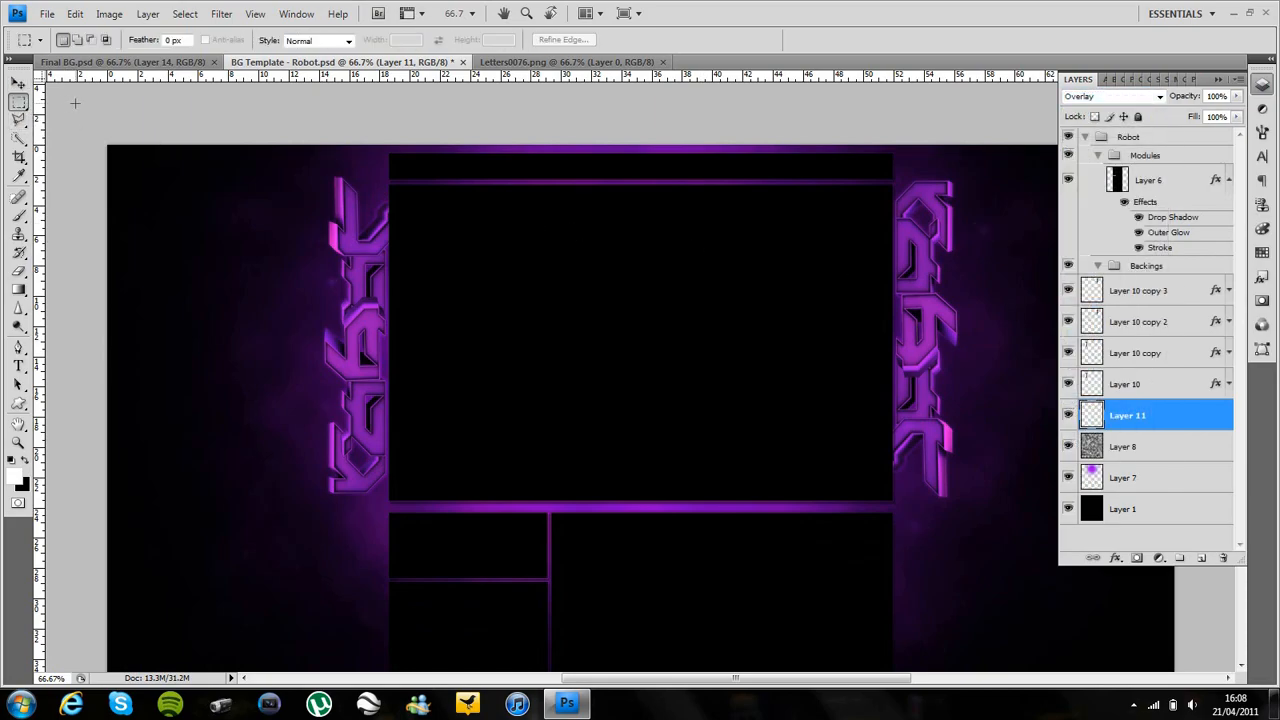
left_click(18, 83)
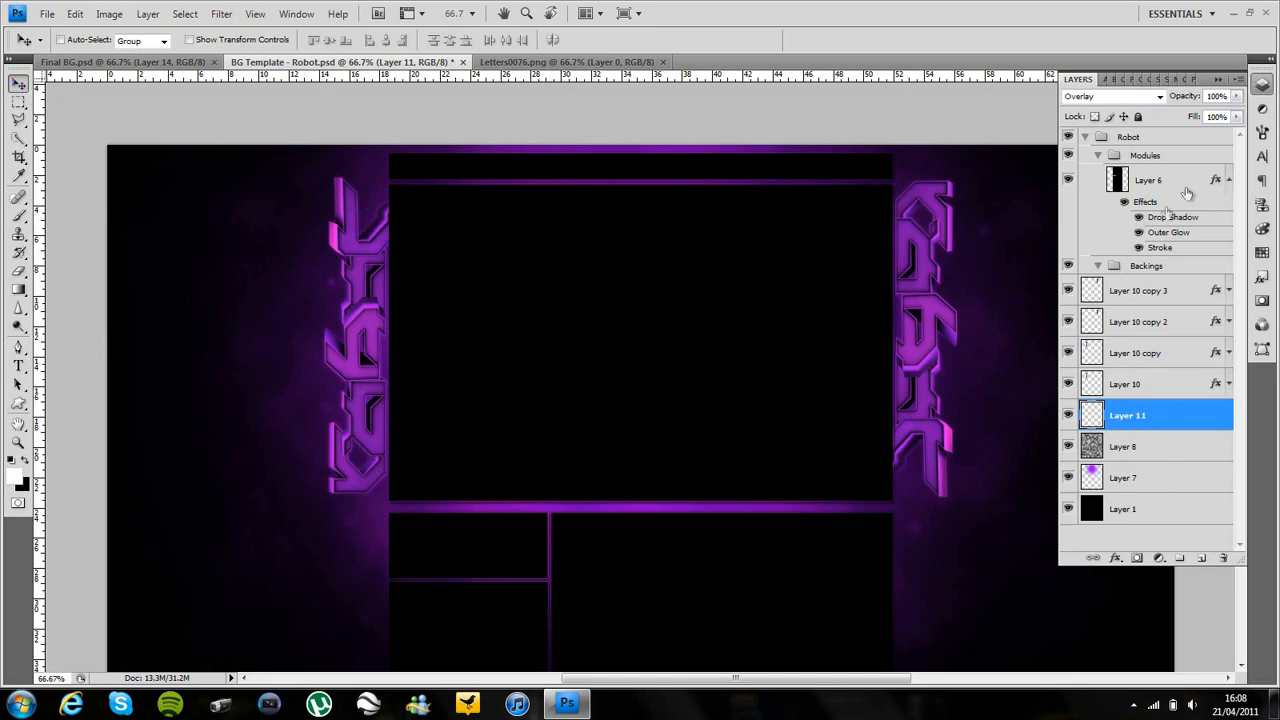
- Collapse Layer 6's effects list and add a new layer directly above Layer 6 in the Modules group
left_click(1228, 180)
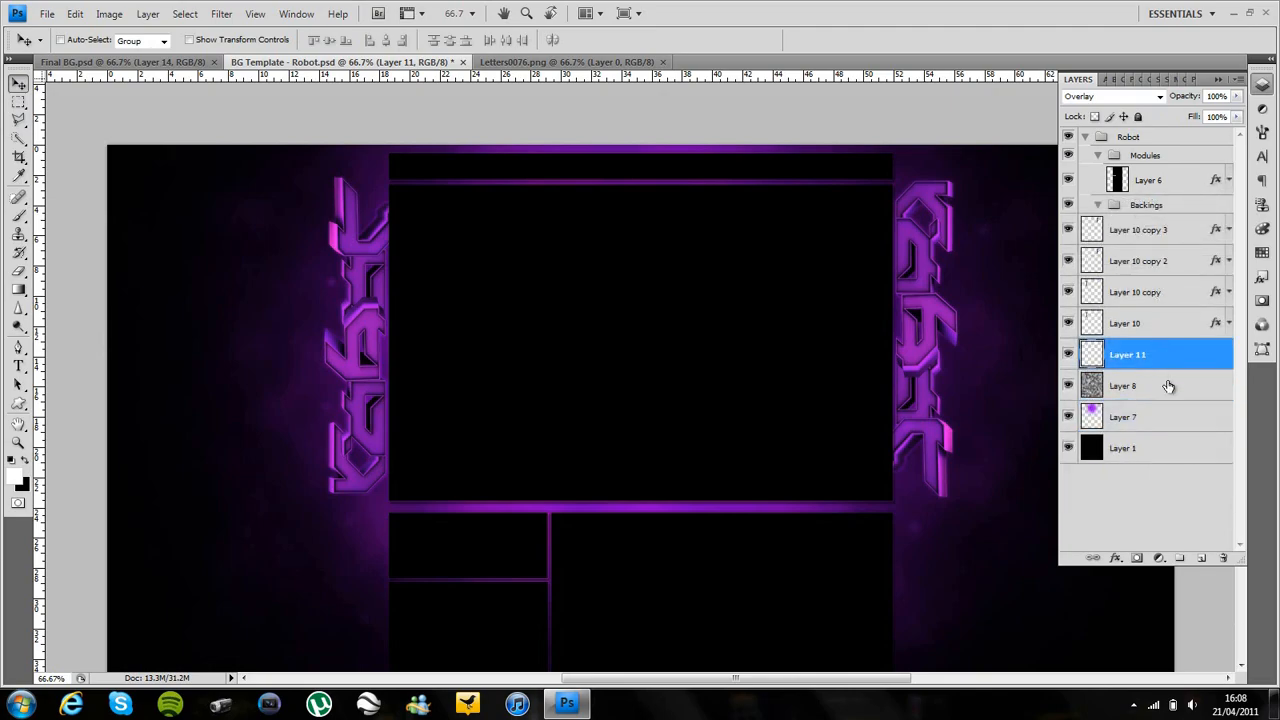
left_click(1157, 186)
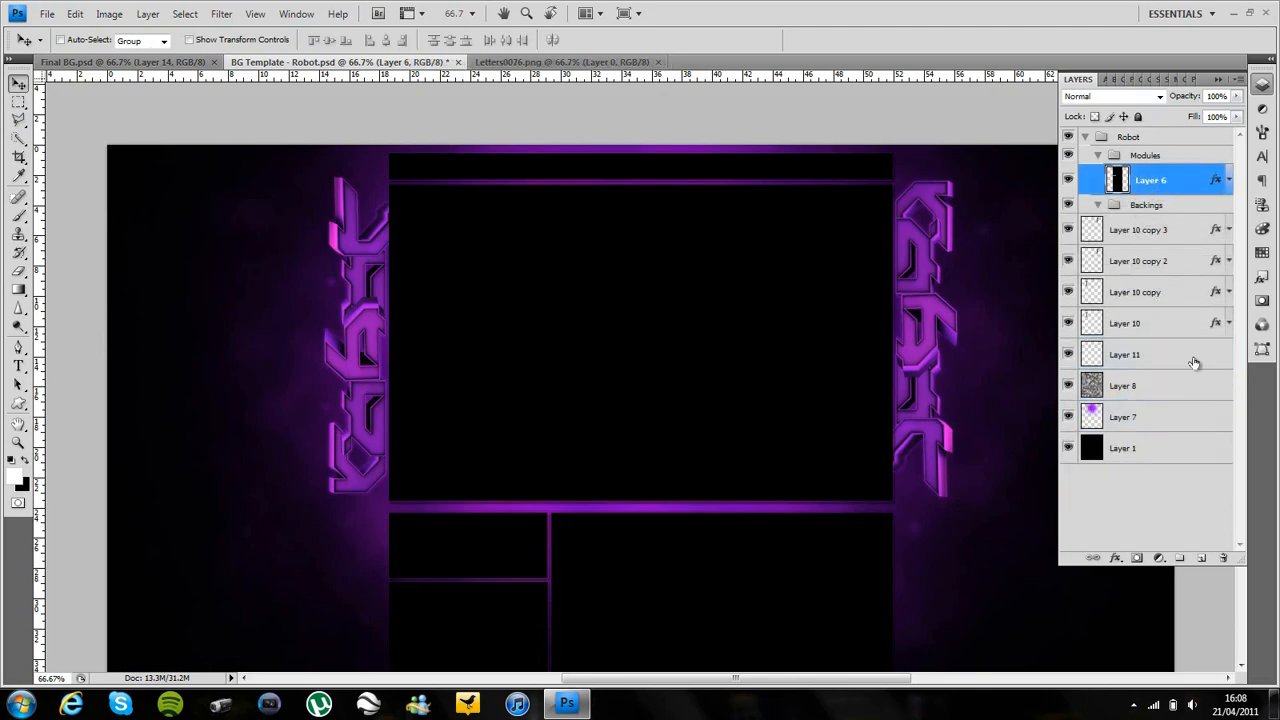
left_click(1203, 559)
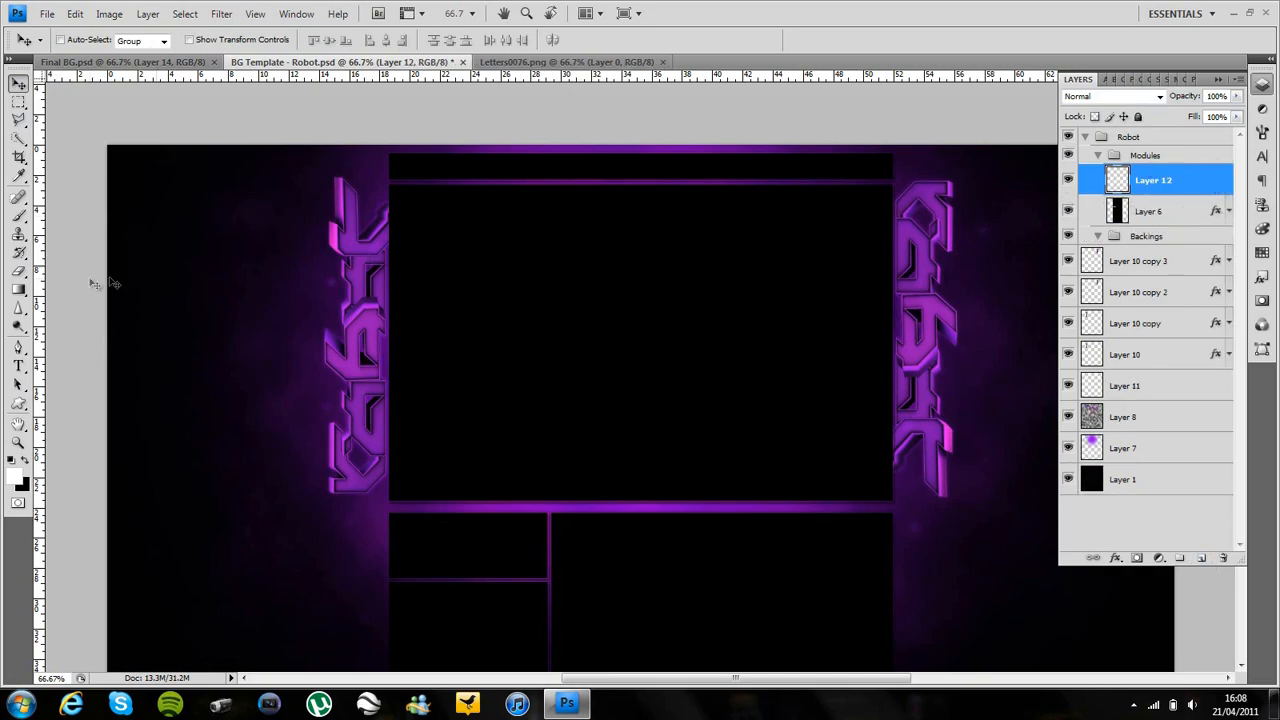
- Draw an open Pen path up the lower modules' left edge, across the purple bar with three heartbeat spikes, and down the right edge
left_click(18, 348)
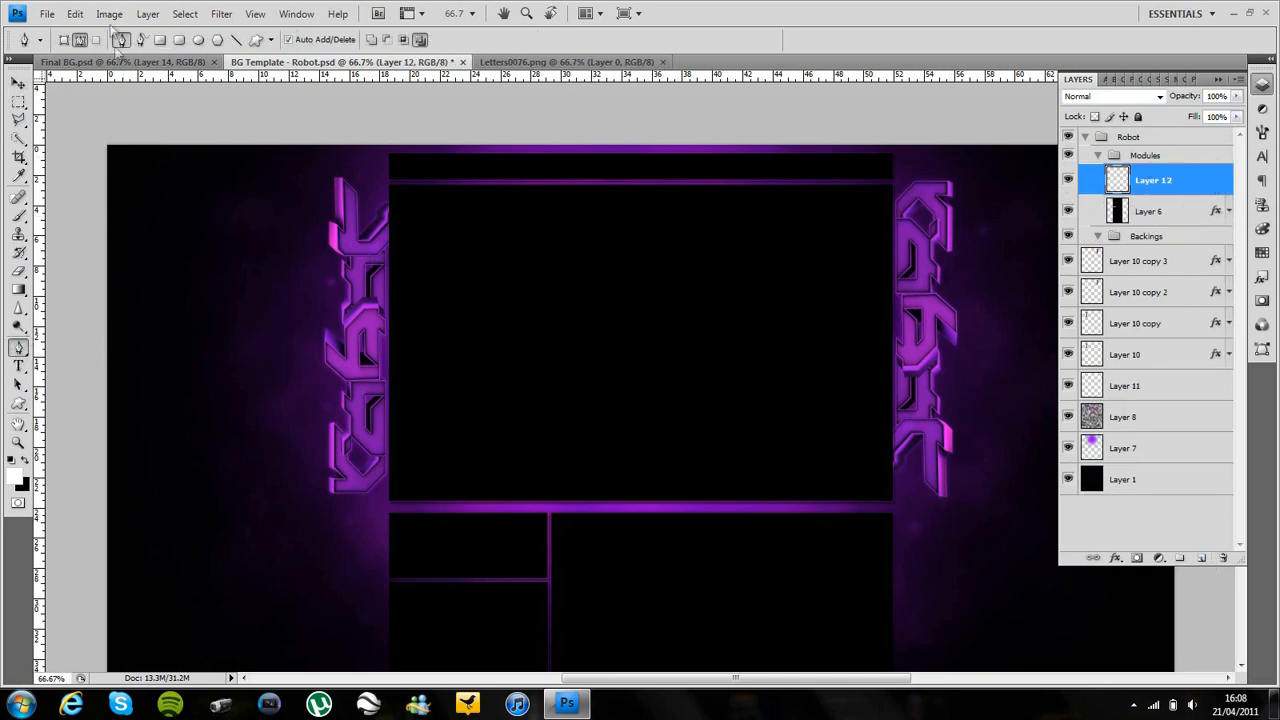
scroll(305, 261, "down", 3)
scroll(307, 261, "down", 4)
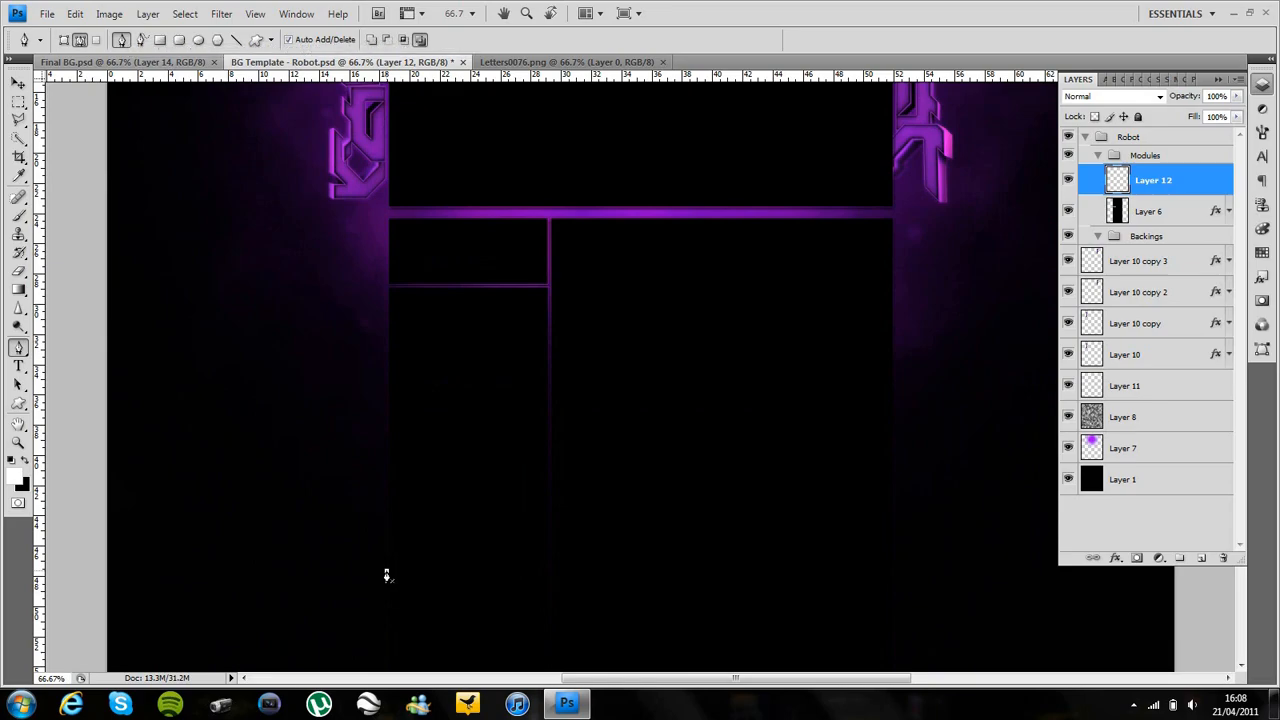
left_click(386, 216)
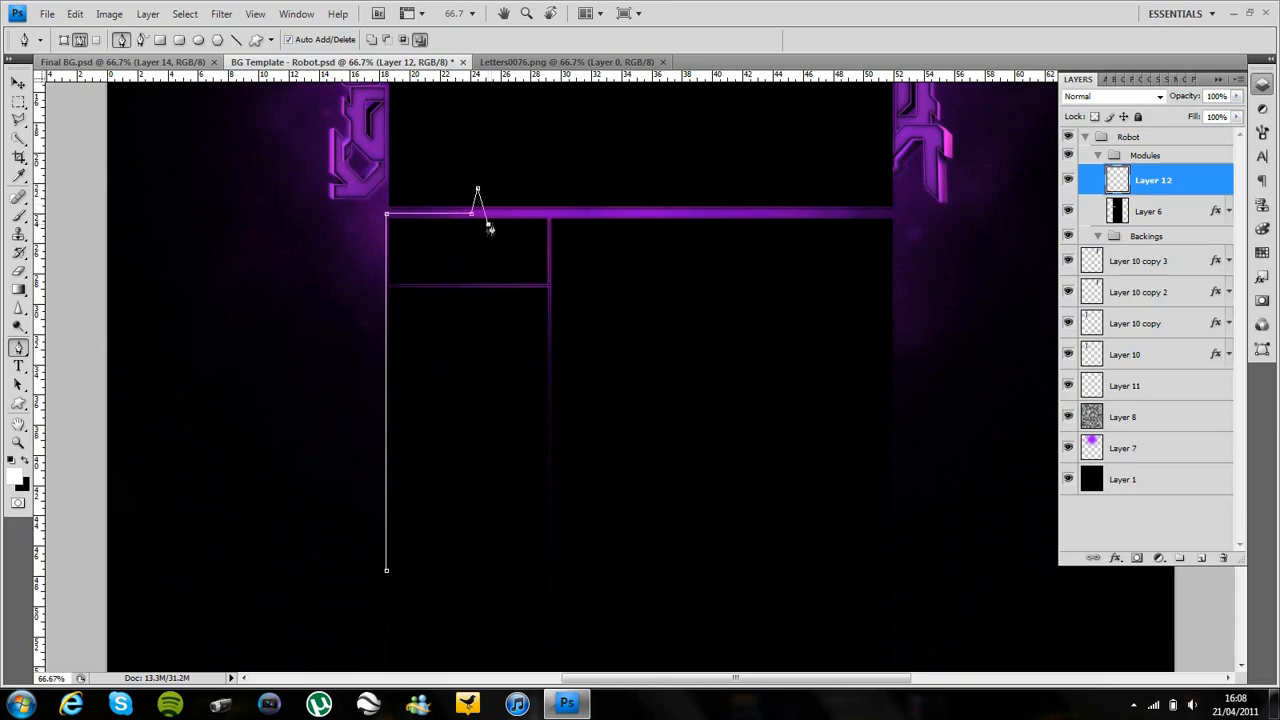
left_click(594, 213)
left_click(736, 212)
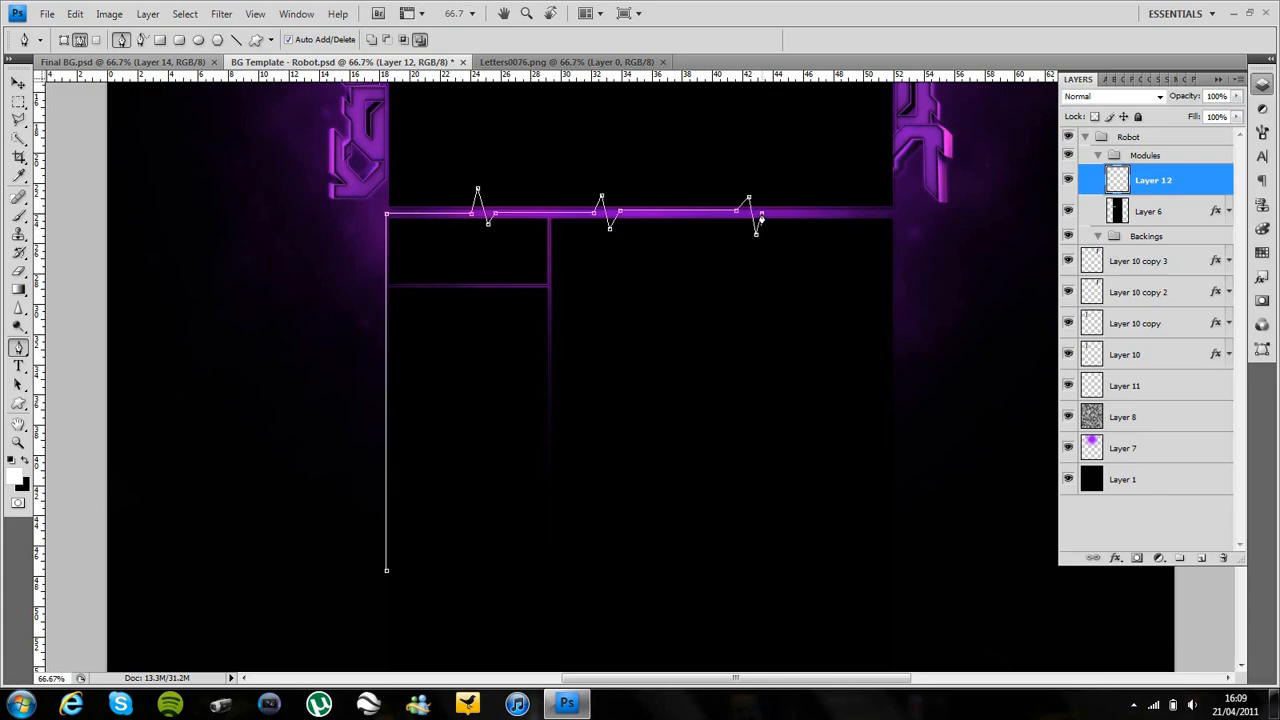
left_click(894, 214)
left_click(894, 571)
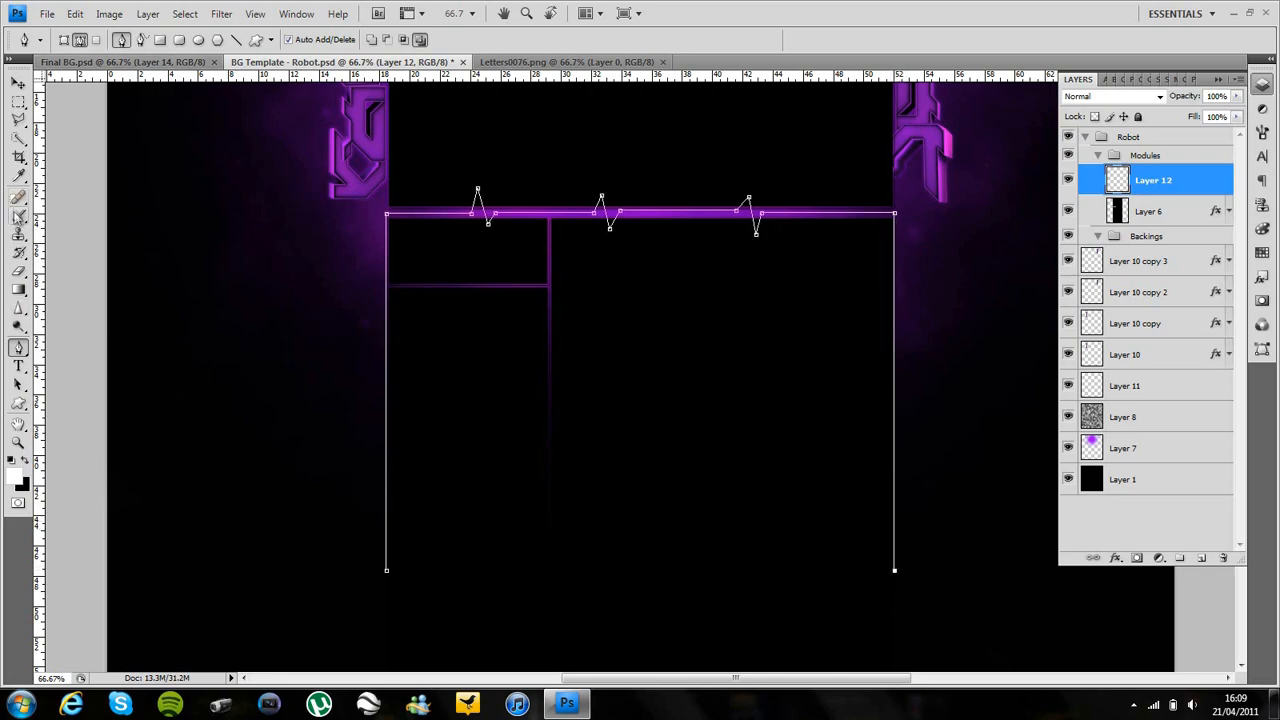
- Set the brush to a 1 px diameter and turn off its Other Dynamics
left_click(17, 218)
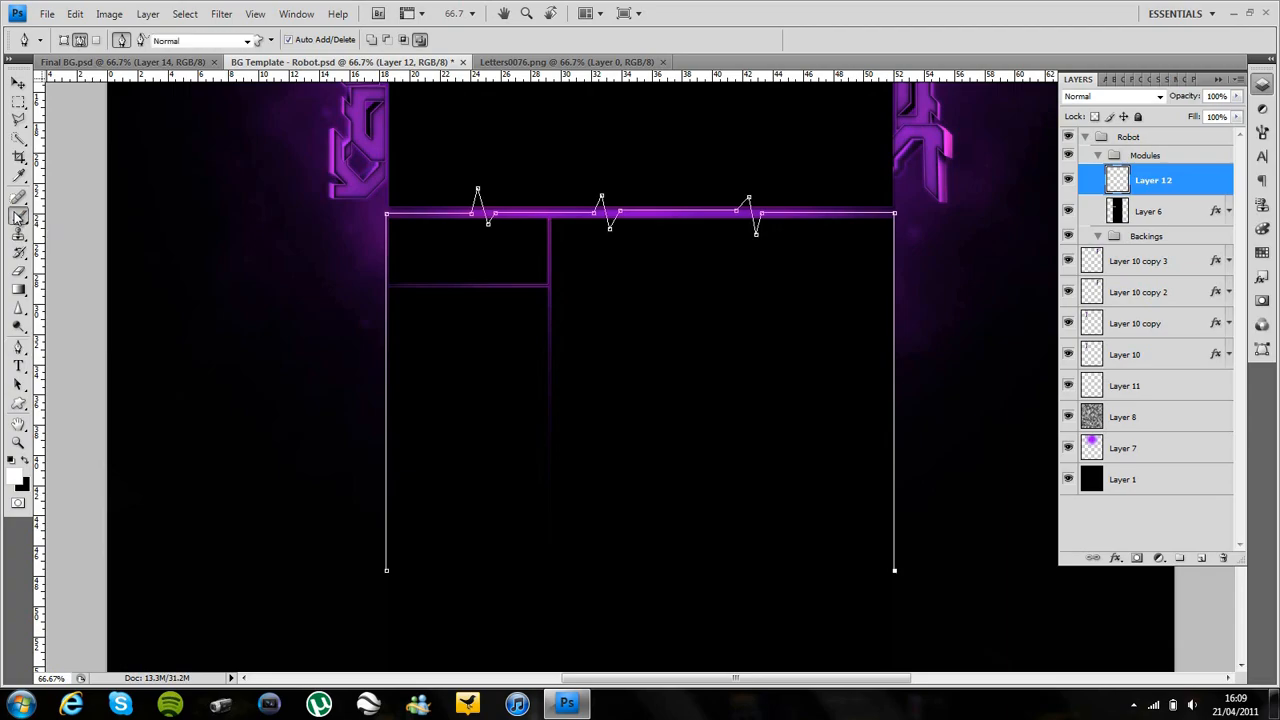
left_click(108, 40)
left_click_drag(50, 86, 6, 92)
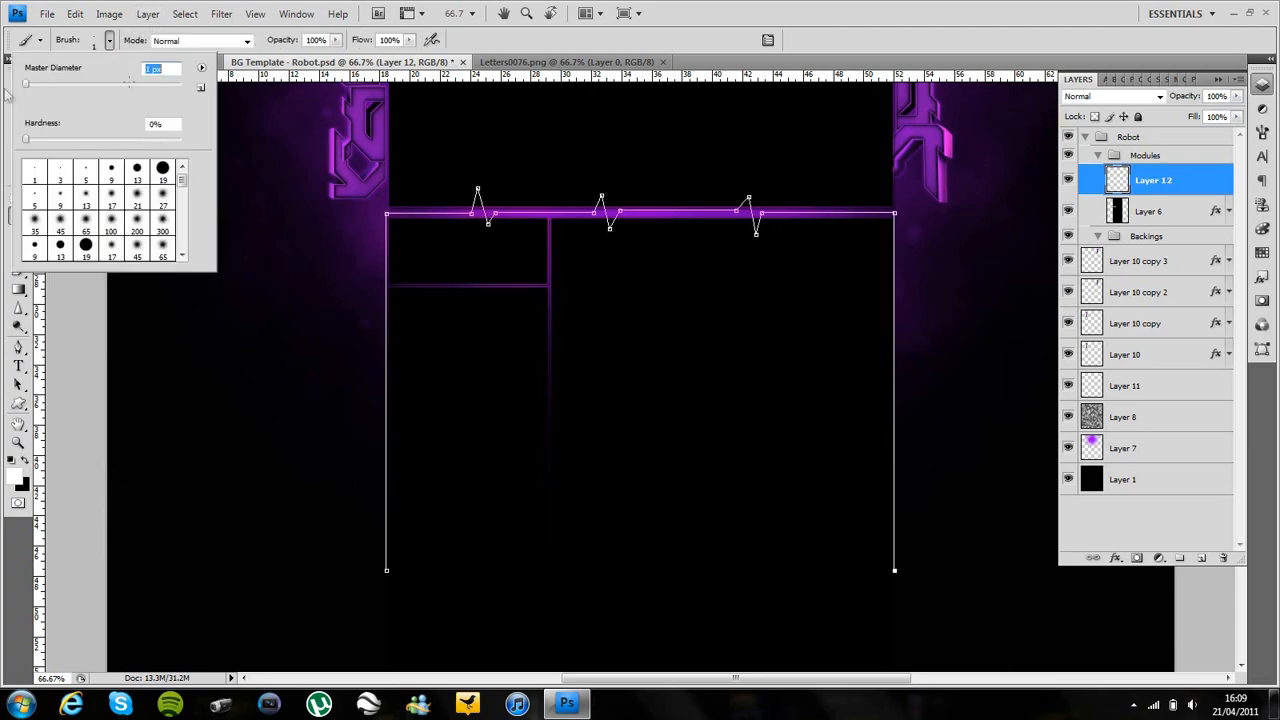
left_click(1262, 132)
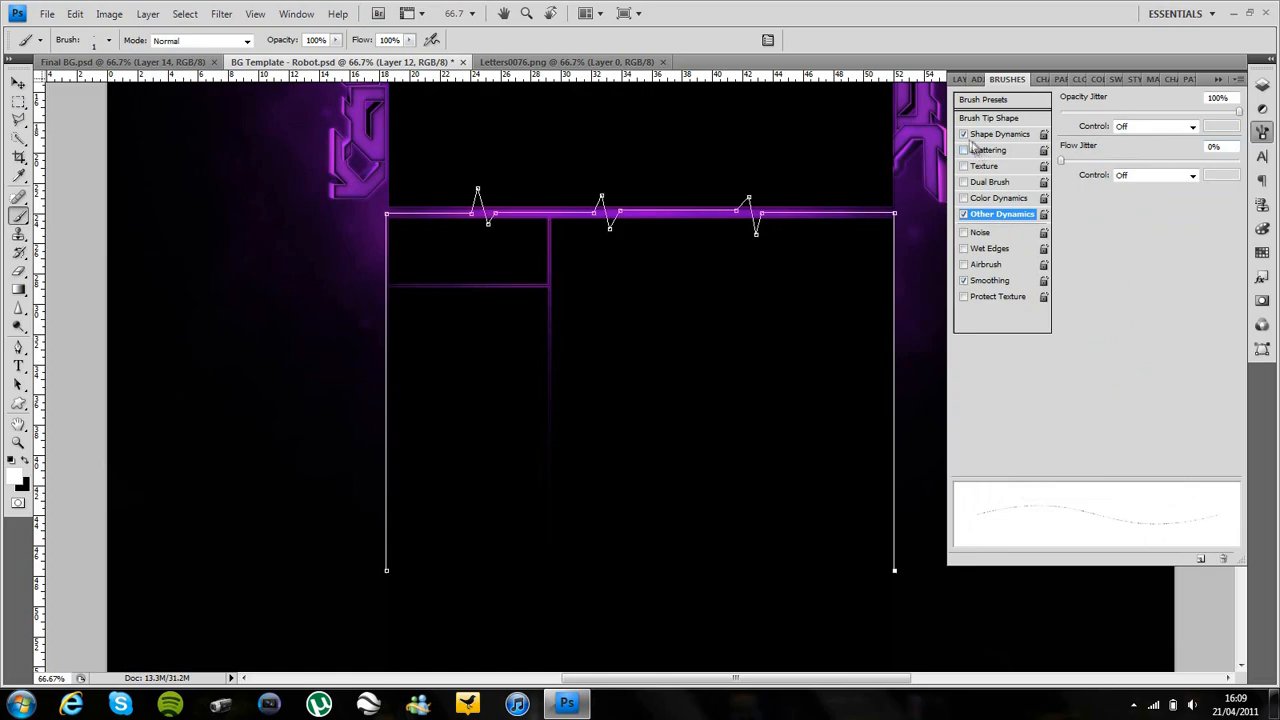
left_click(964, 215)
left_click(1262, 84)
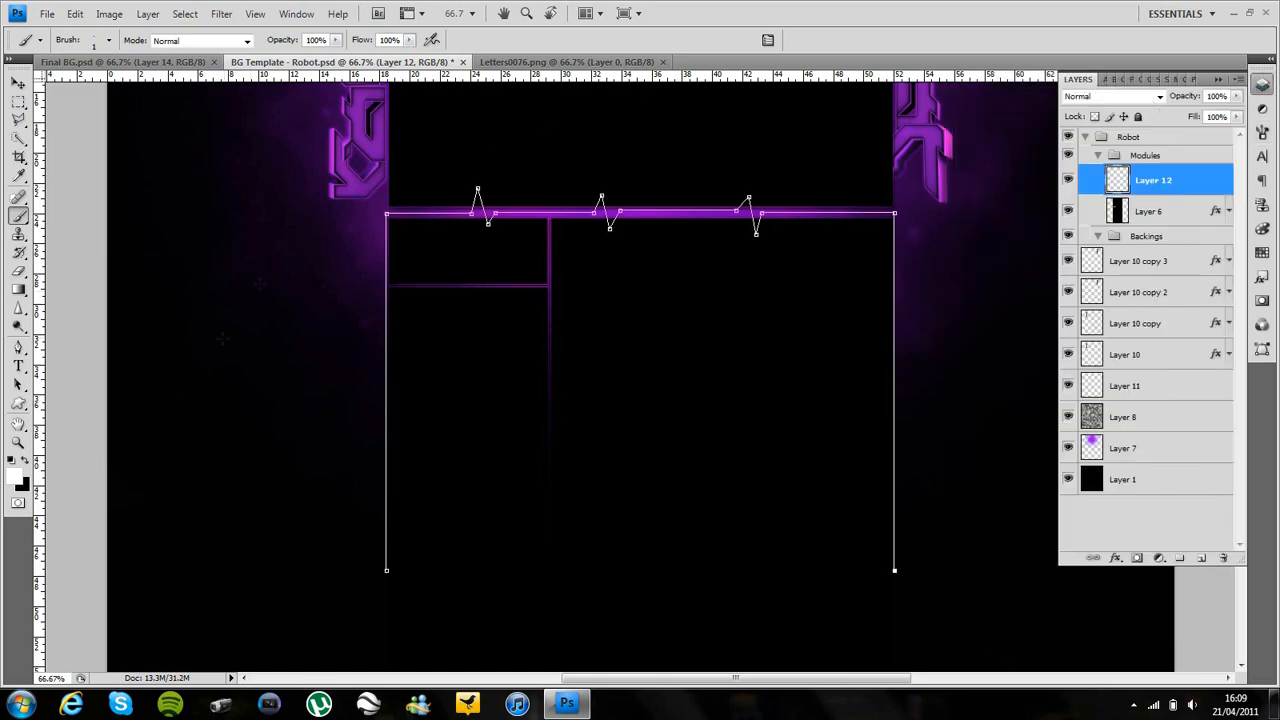
- Stroke the heartbeat path with the Brush and Simulate Pressure enabled, and delete the path
left_click(16, 347)
right_click(244, 292)
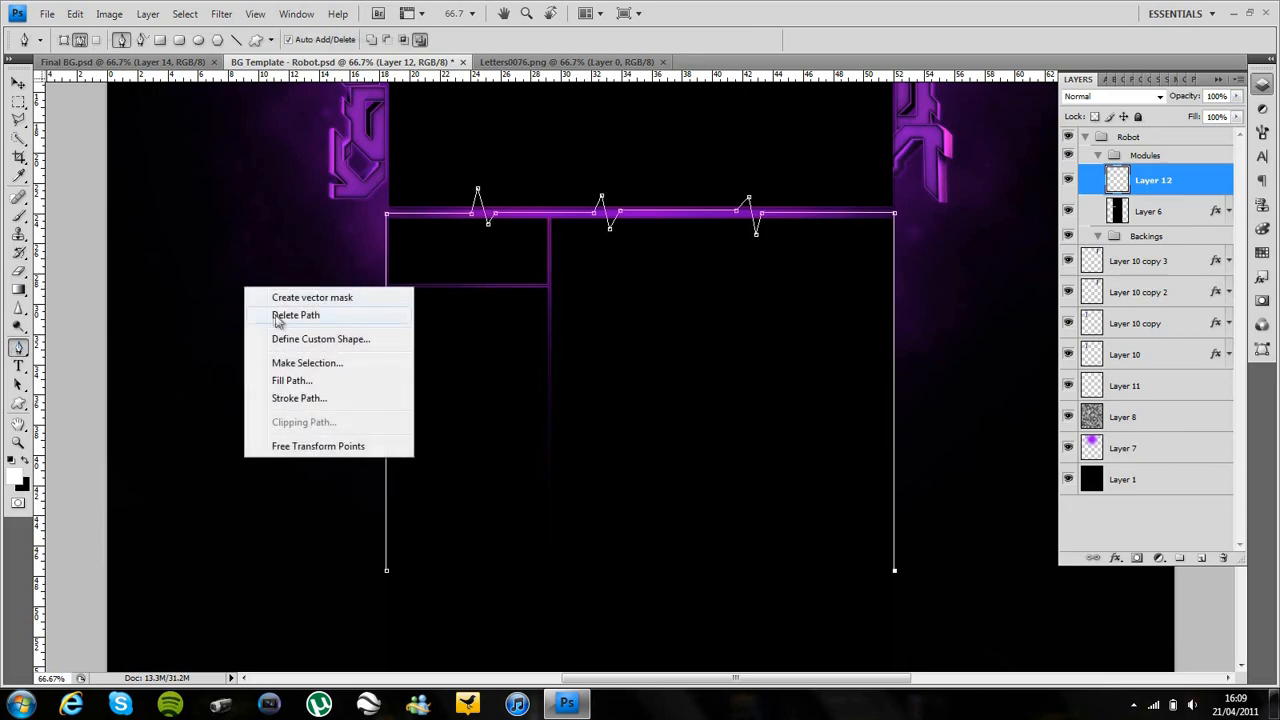
left_click(300, 399)
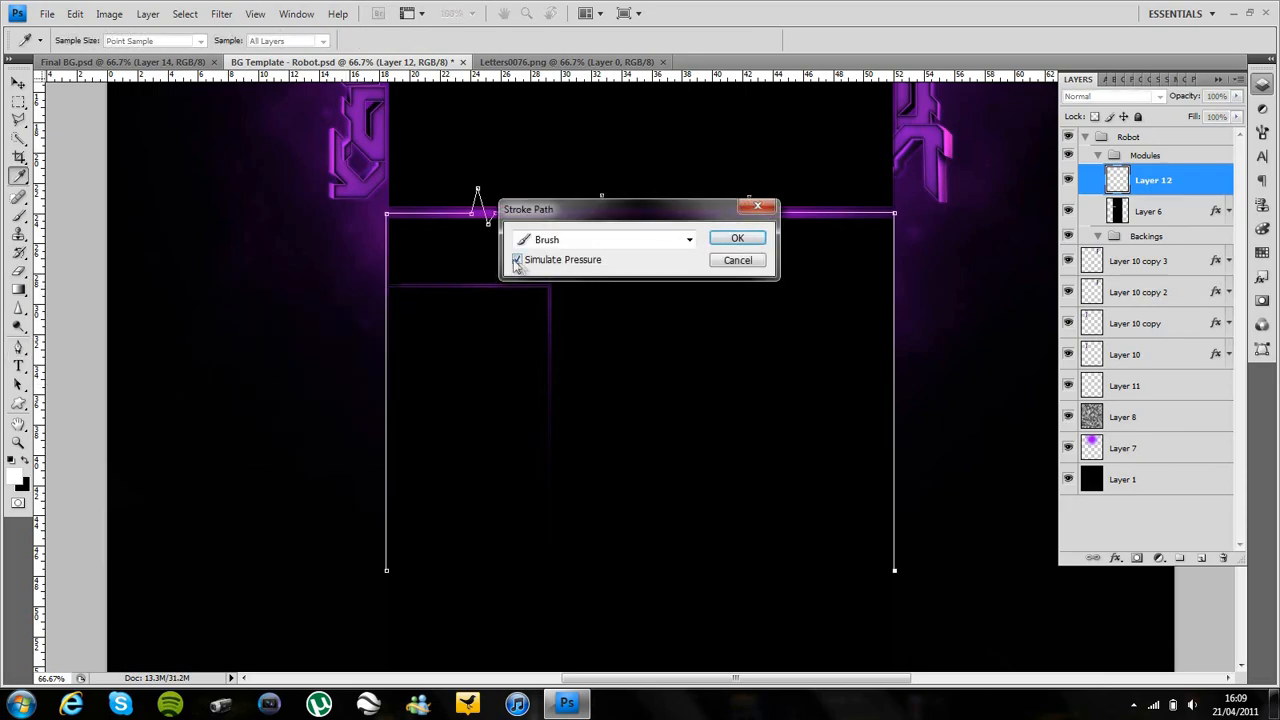
left_click(688, 240)
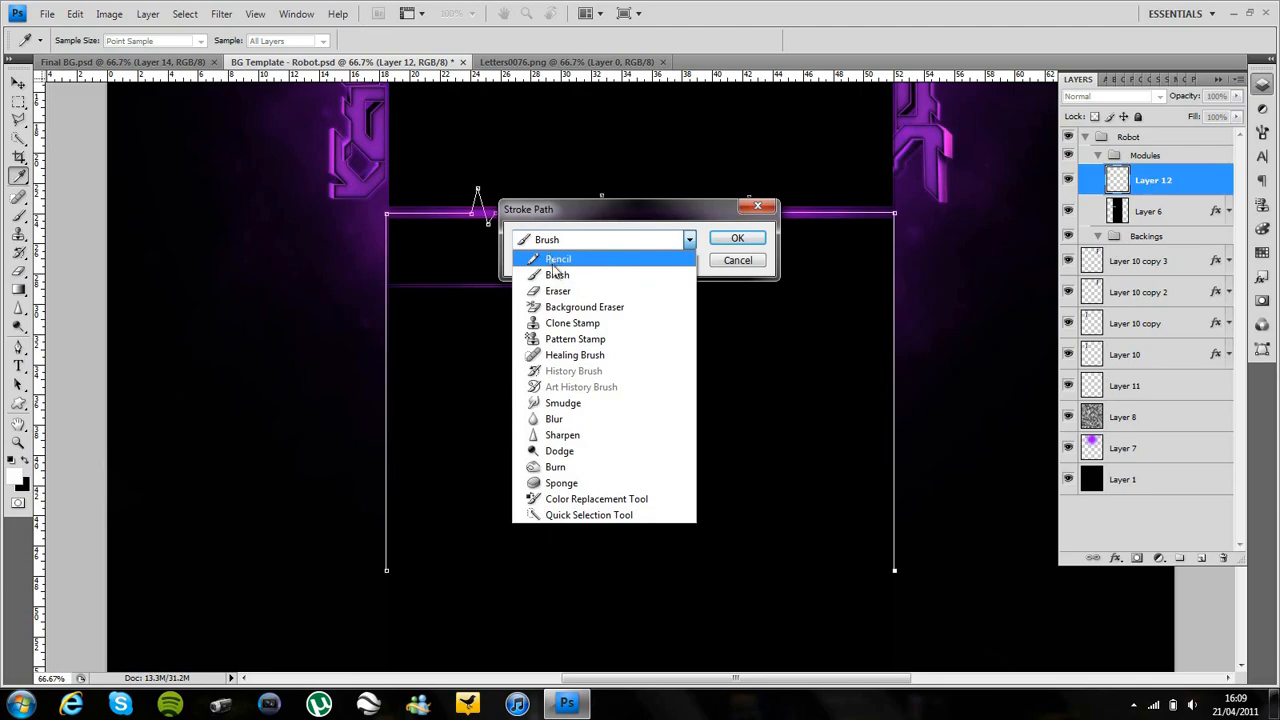
left_click(689, 244)
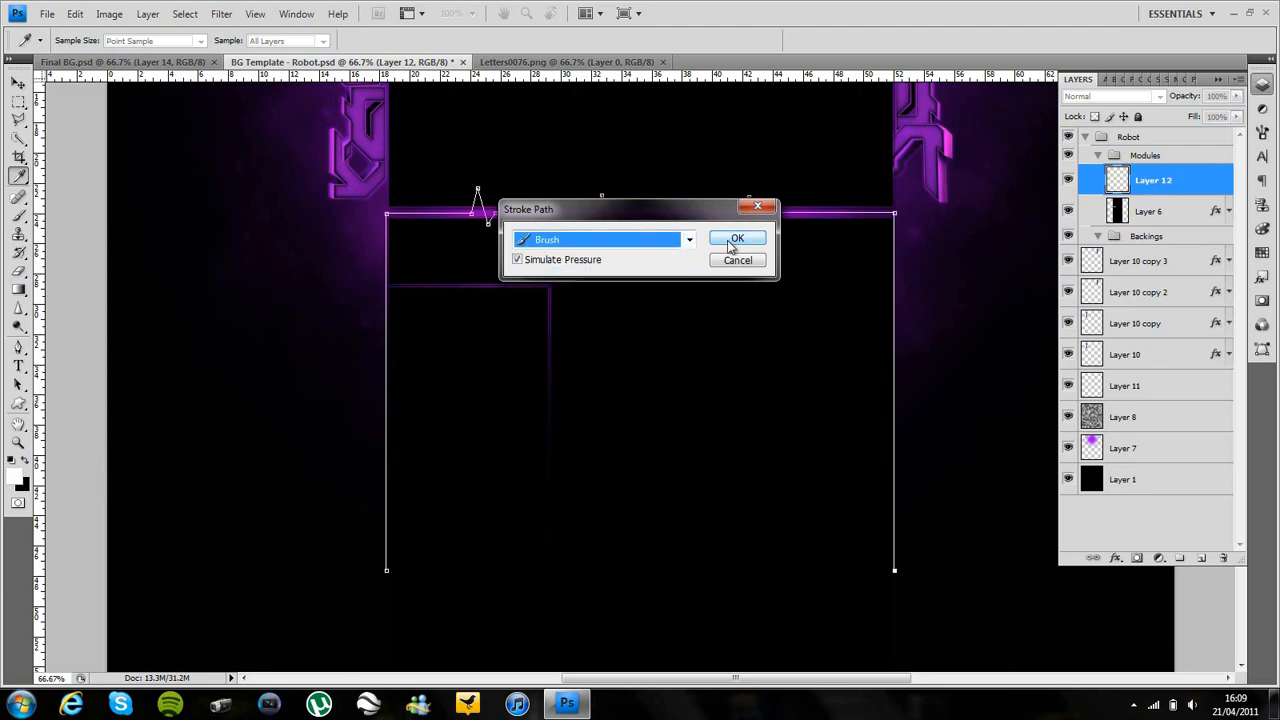
left_click(734, 241)
right_click(611, 271)
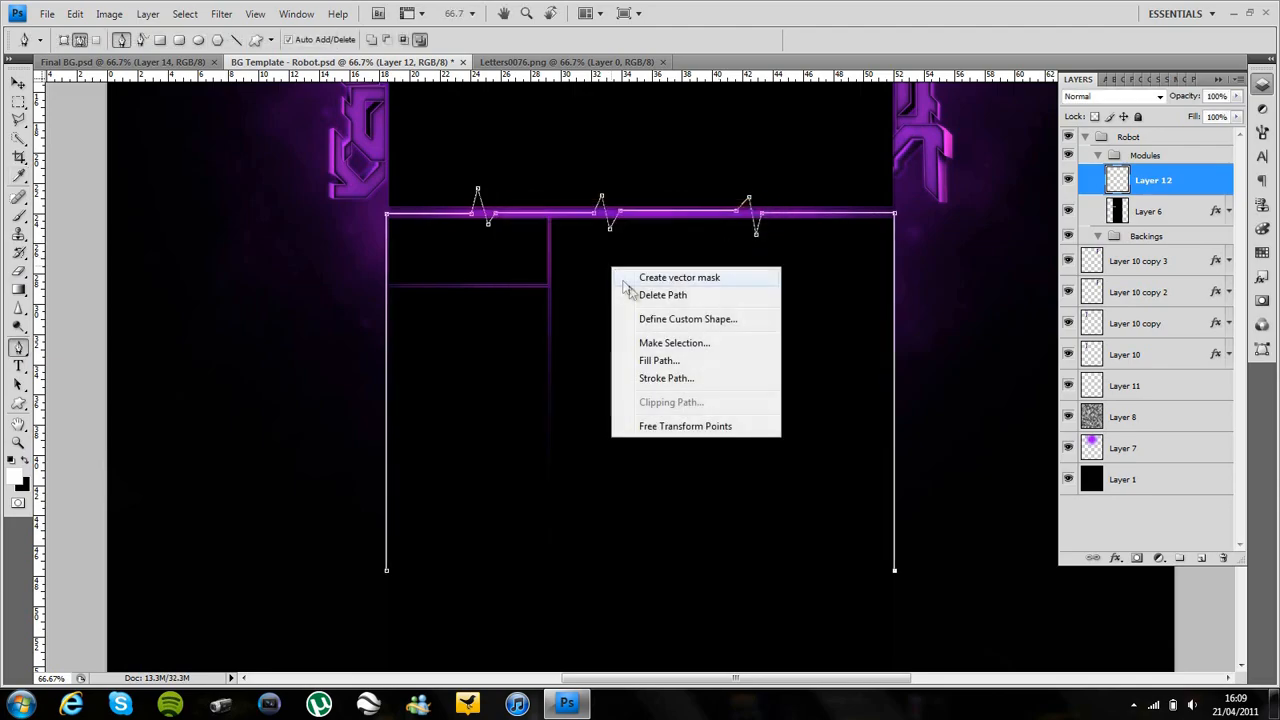
left_click(631, 294)
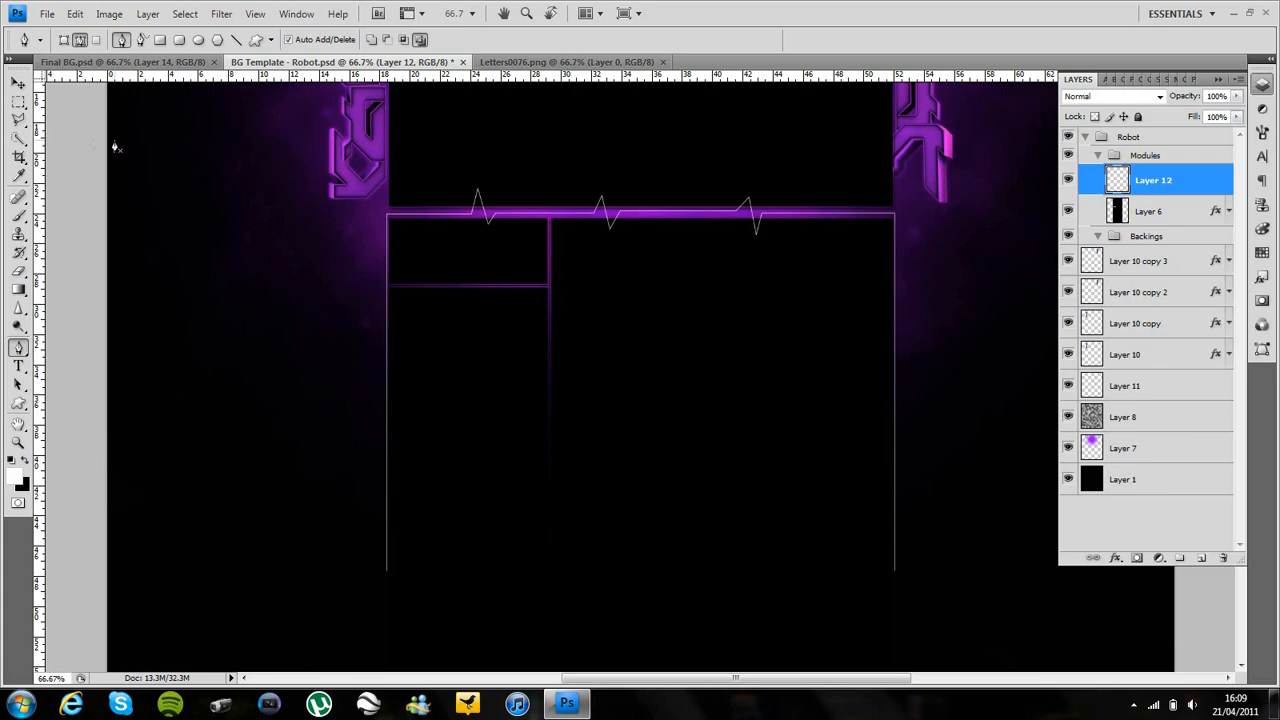
- Add an Outer Glow to the heartbeat line layer, Layer 12, in purple #ba00ff
left_click(18, 83)
double_click(1181, 190)
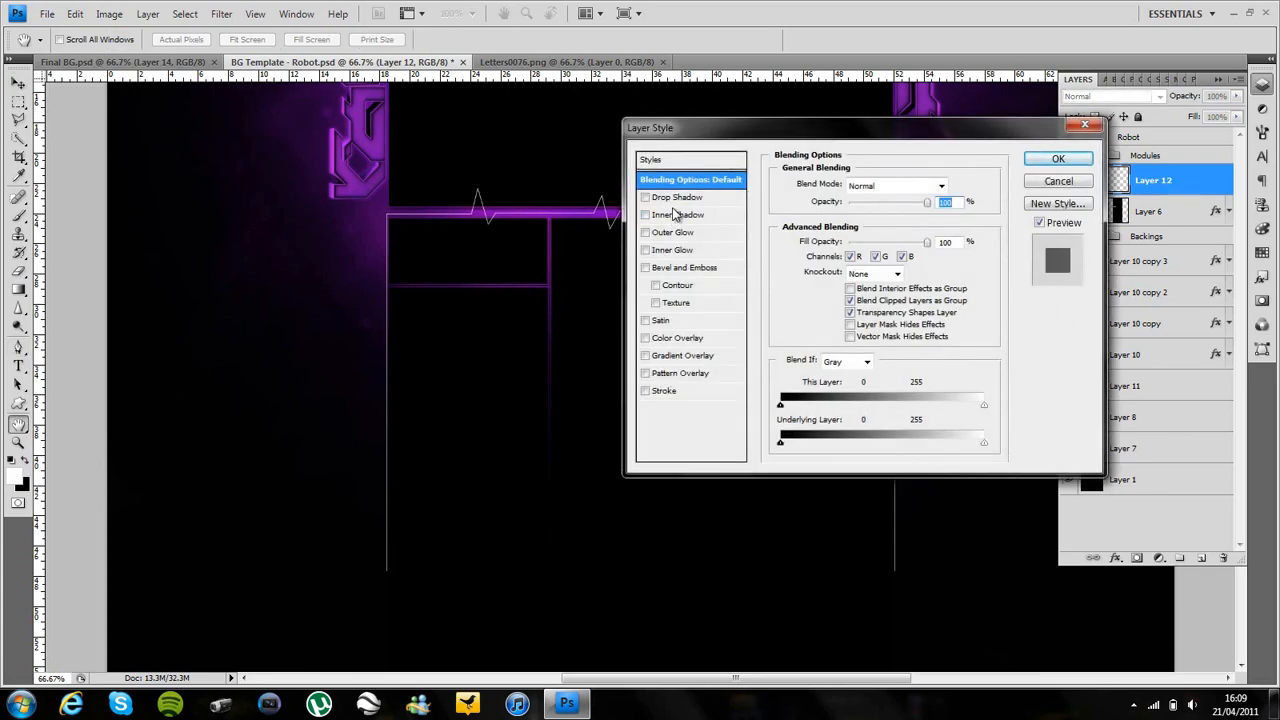
left_click(678, 233)
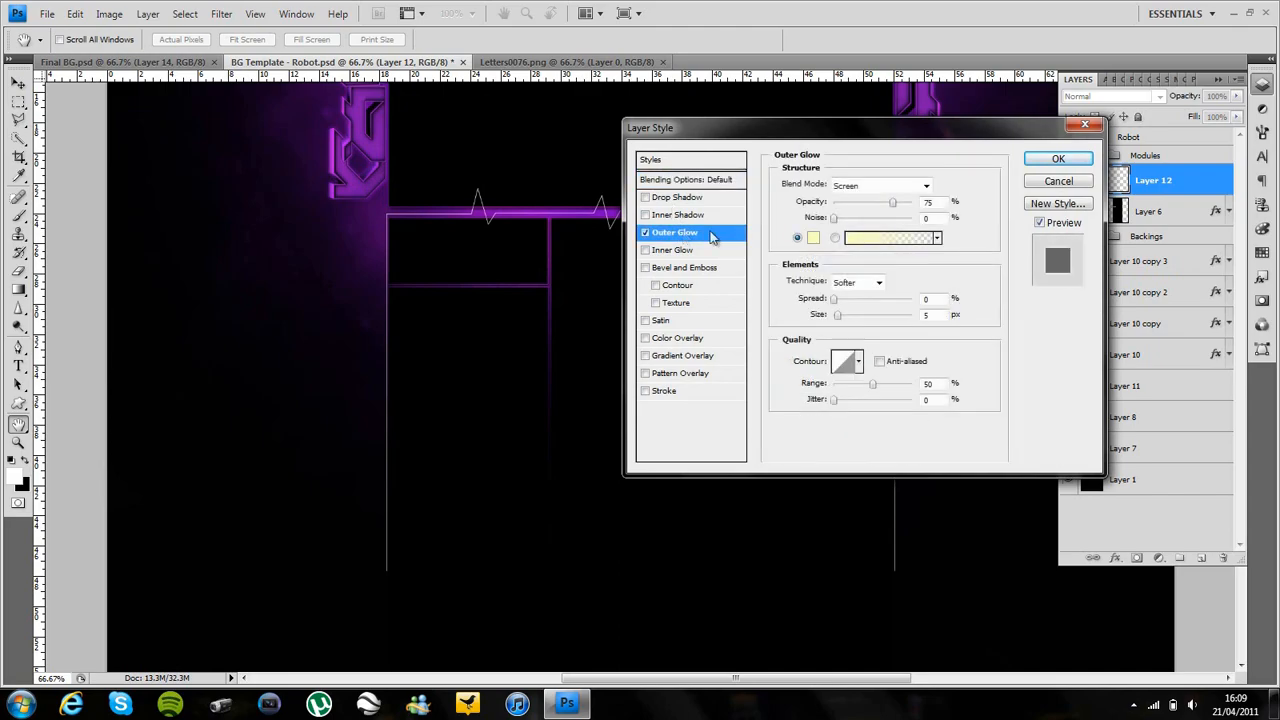
left_click(813, 237)
left_click_drag(500, 306, 500, 292)
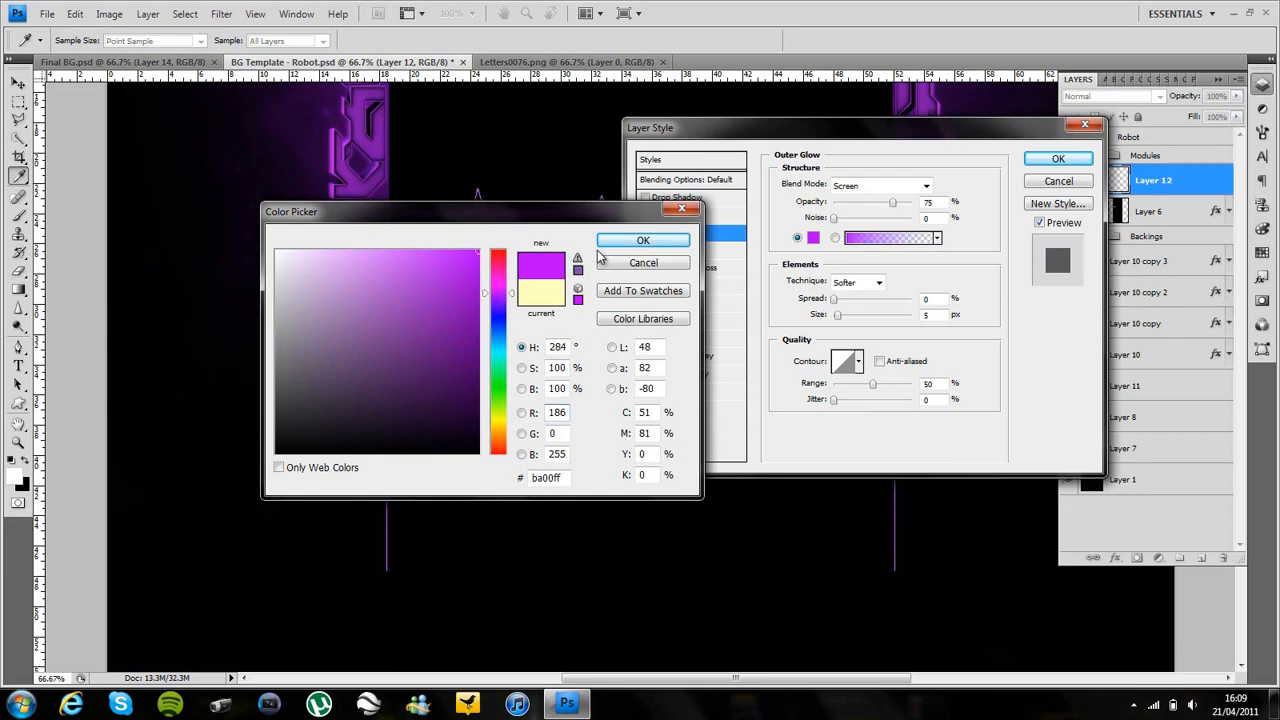
left_click(612, 242)
- Give the Outer Glow the Normal blend mode, 100% opacity and the single-peak contour
left_click(868, 188)
left_click(866, 201)
left_click_drag(891, 204, 910, 206)
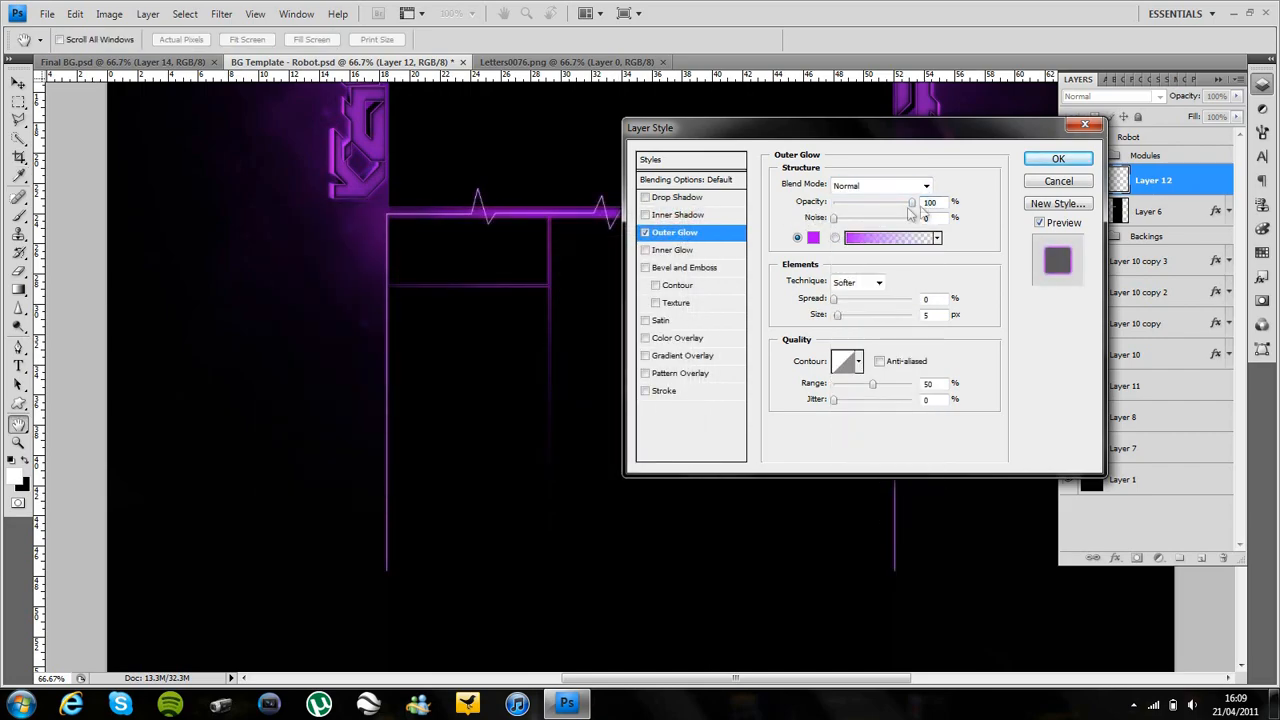
left_click(859, 363)
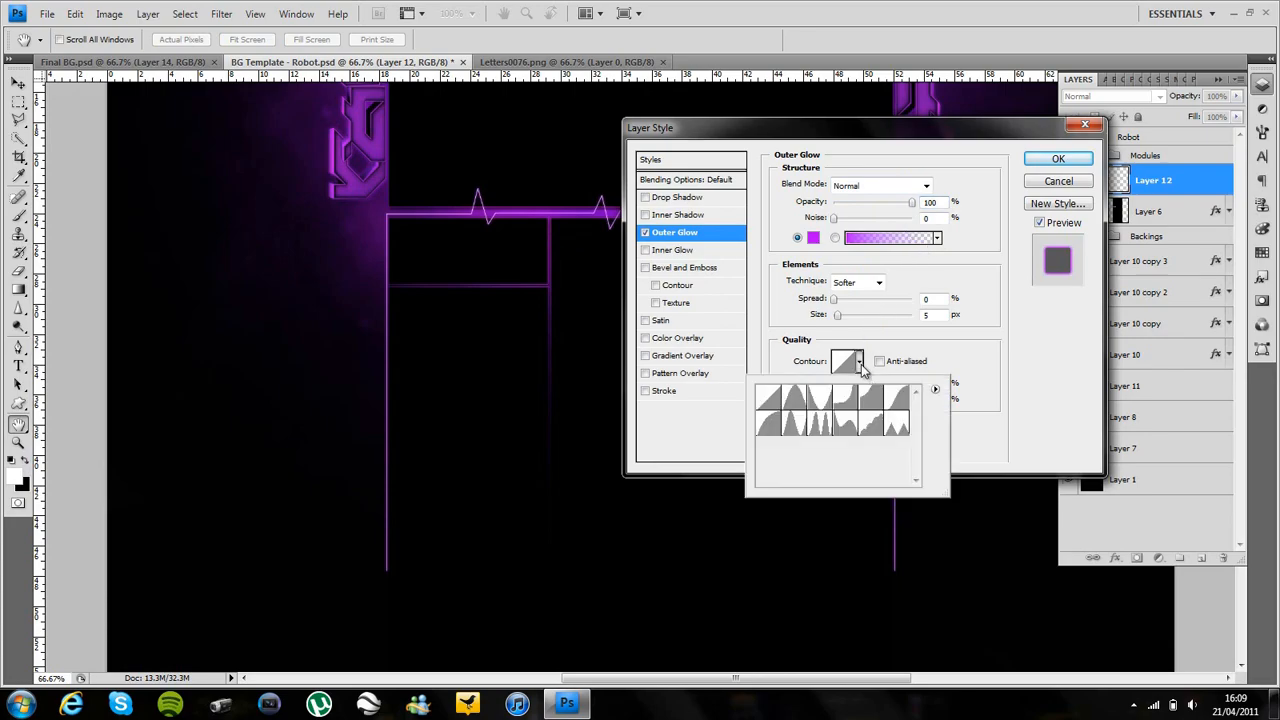
left_click(793, 396)
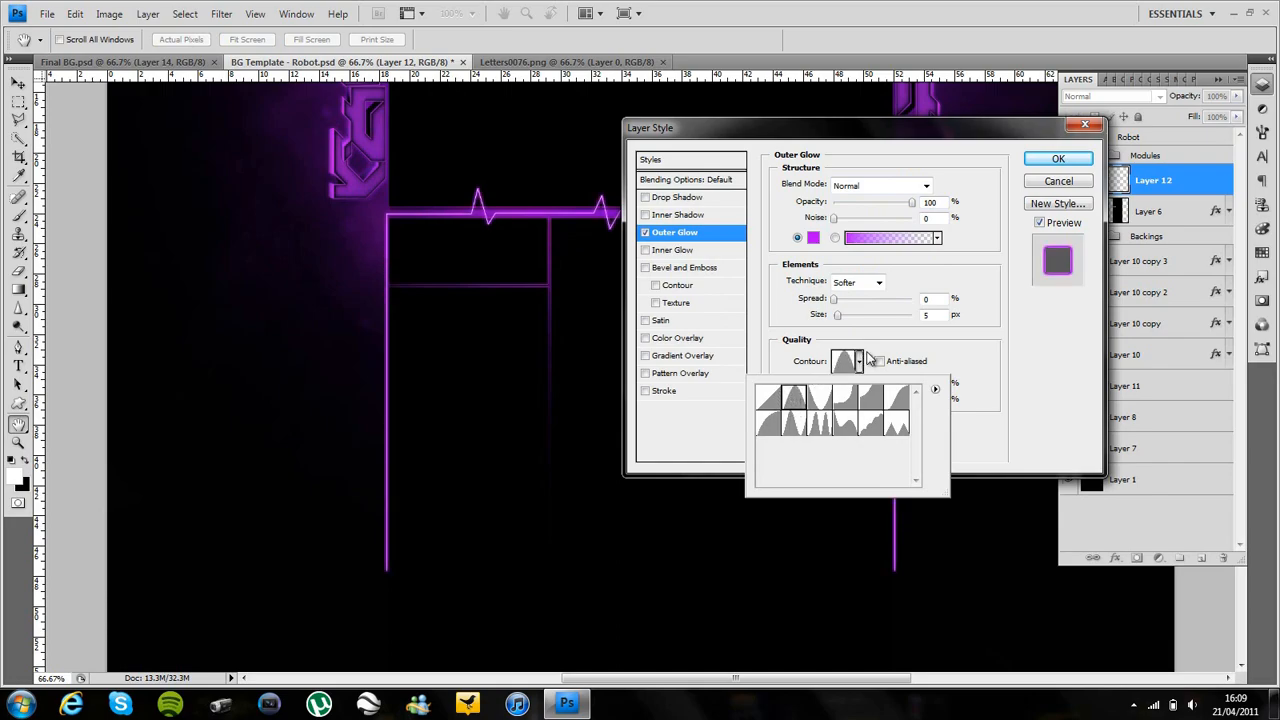
left_click(866, 366)
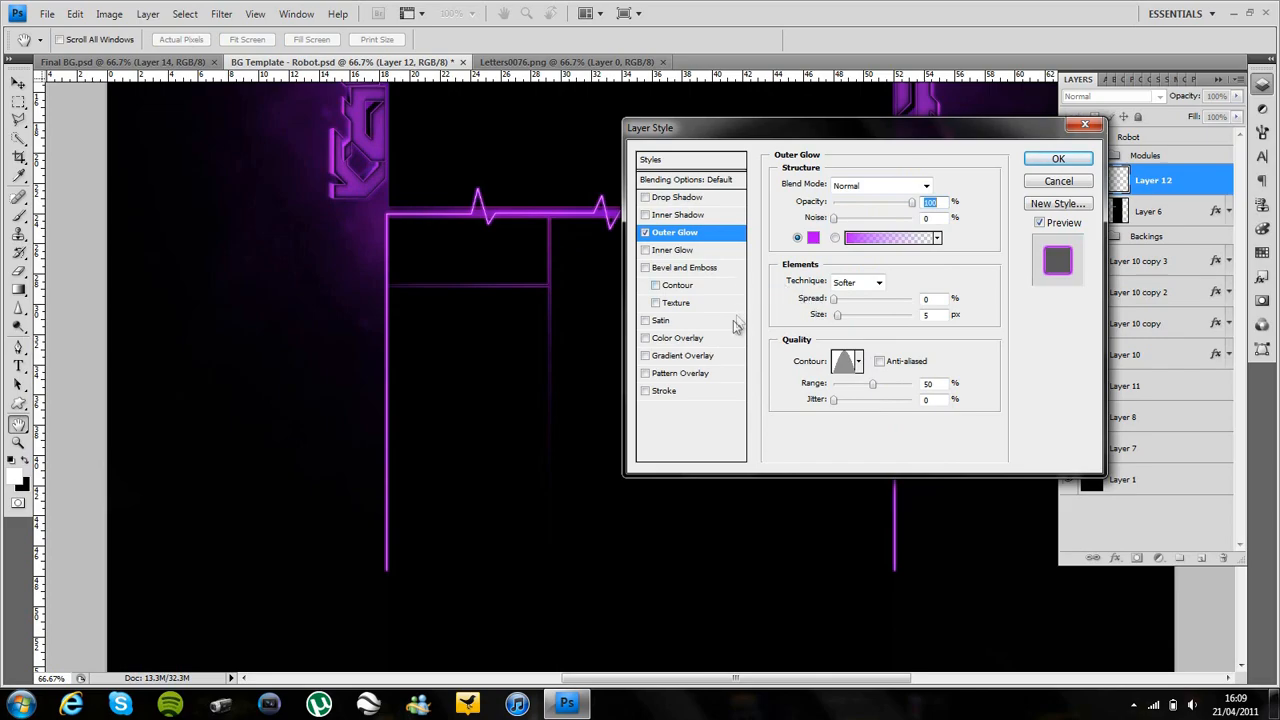
- Add a Color Overlay in magenta-purple #d800ff to the heartbeat line and apply the layer style
left_click(697, 342)
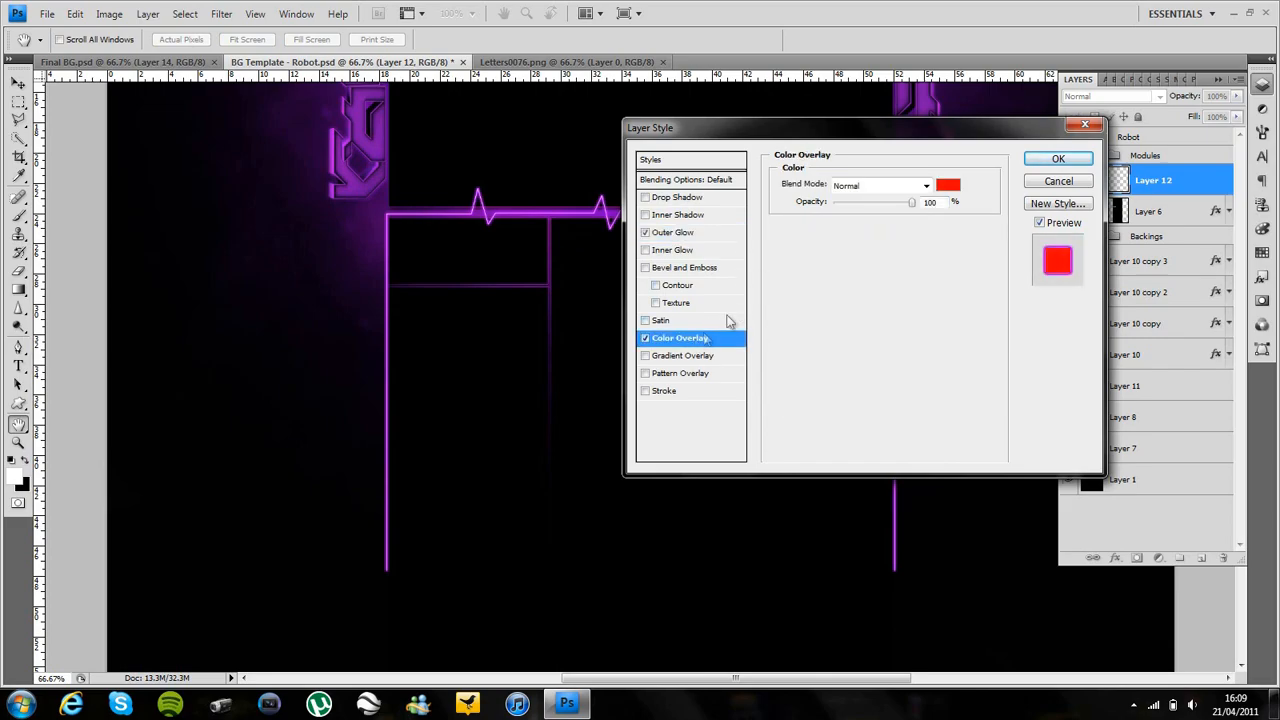
left_click(944, 190)
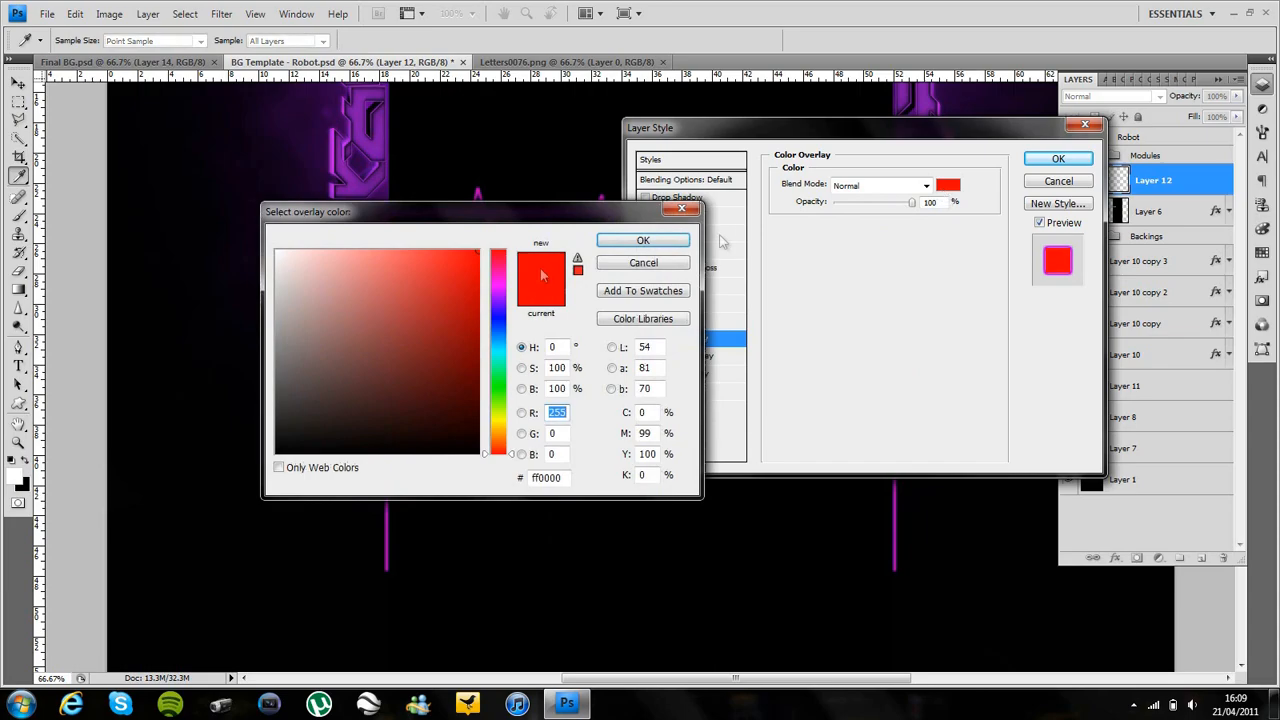
left_click_drag(500, 302, 497, 289)
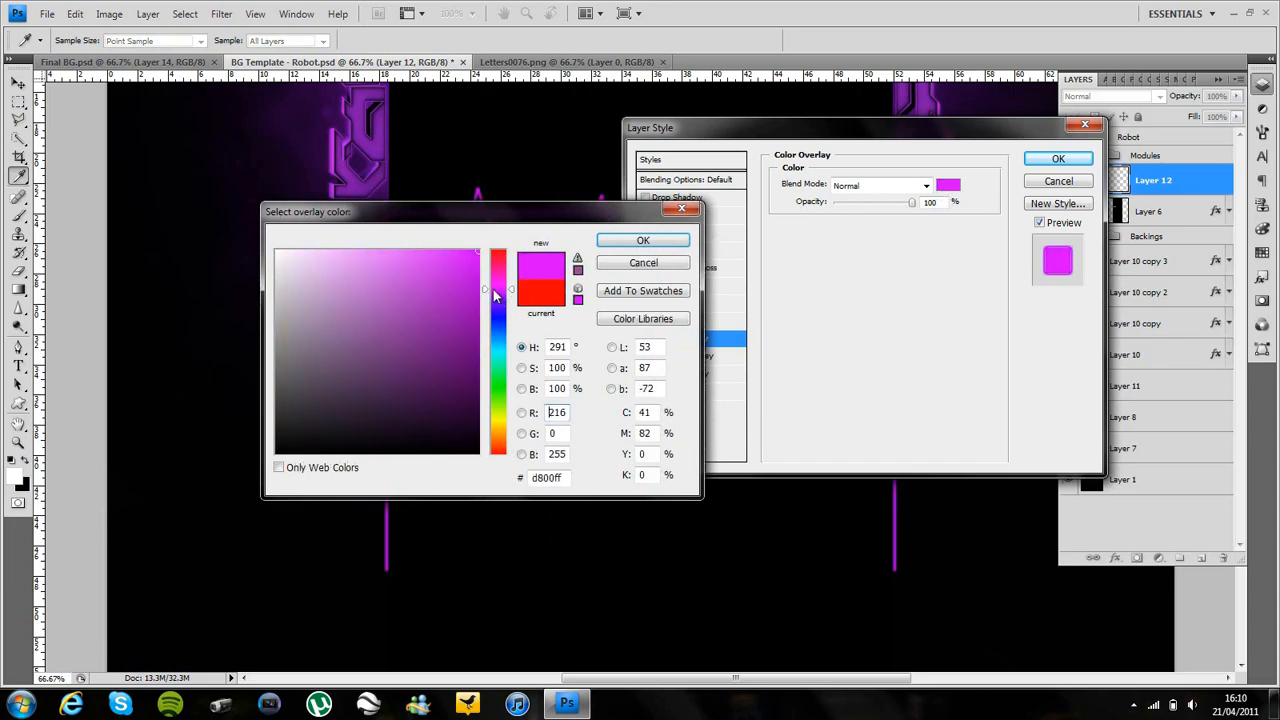
left_click(616, 245)
left_click(1054, 158)
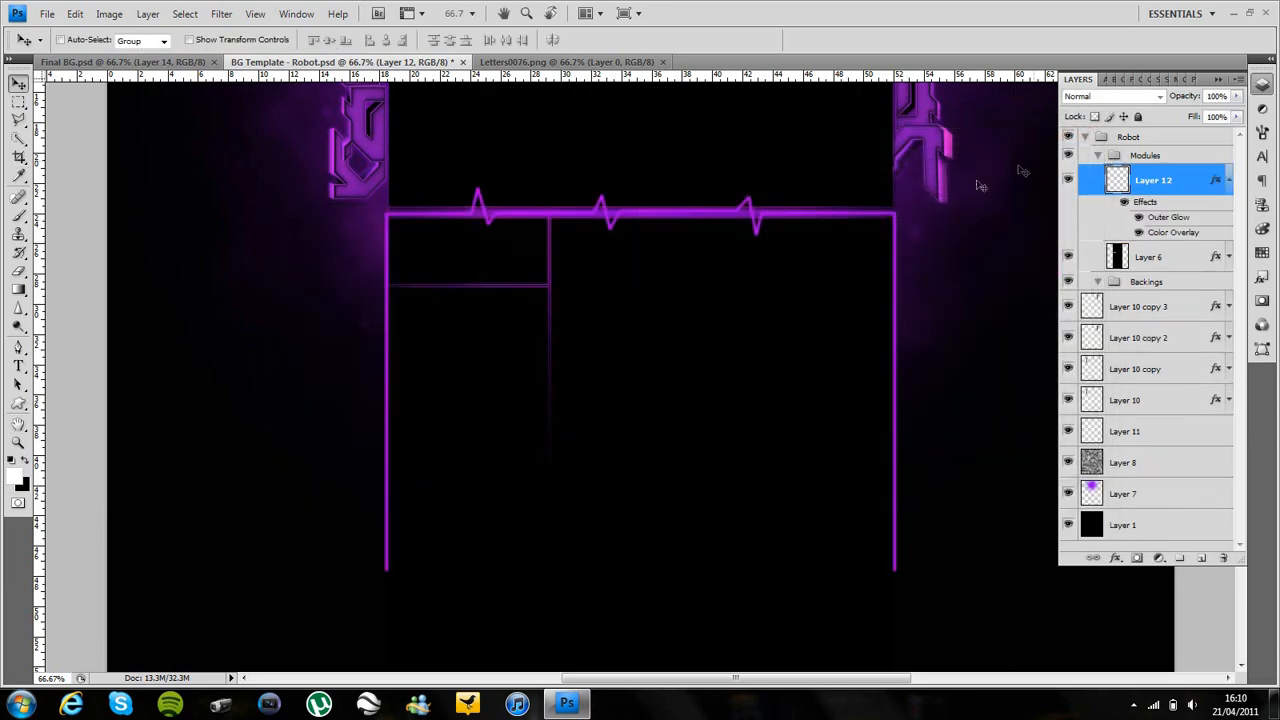
key("ctrl+plus")
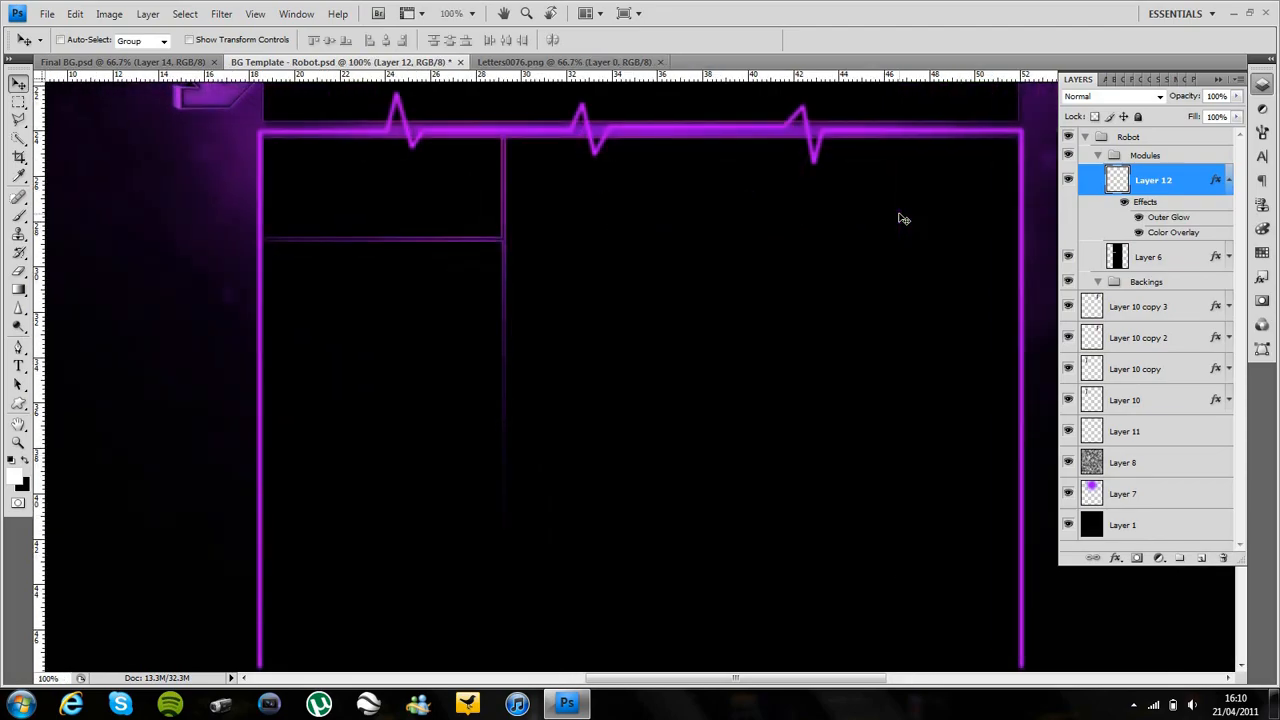
- Compare the upper part of the channel background with Final BG and examine the reference's layer stack
scroll(765, 287, "up", 10)
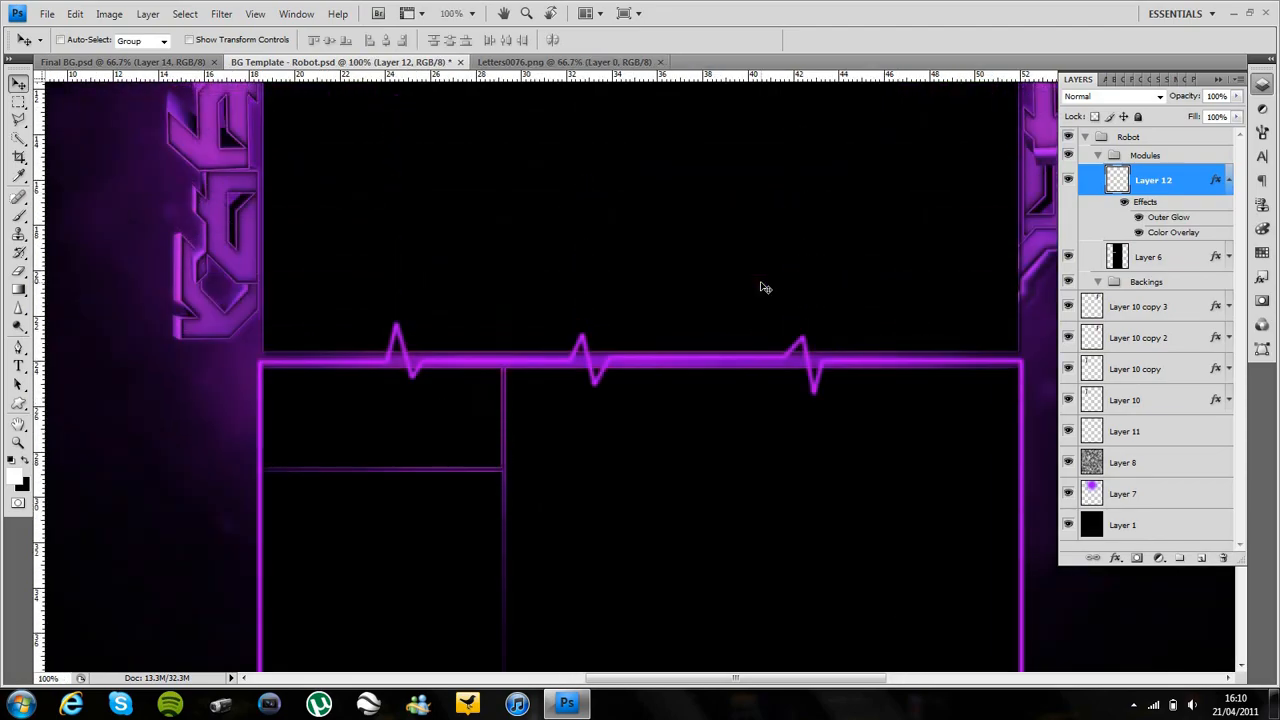
scroll(765, 287, "up", 7)
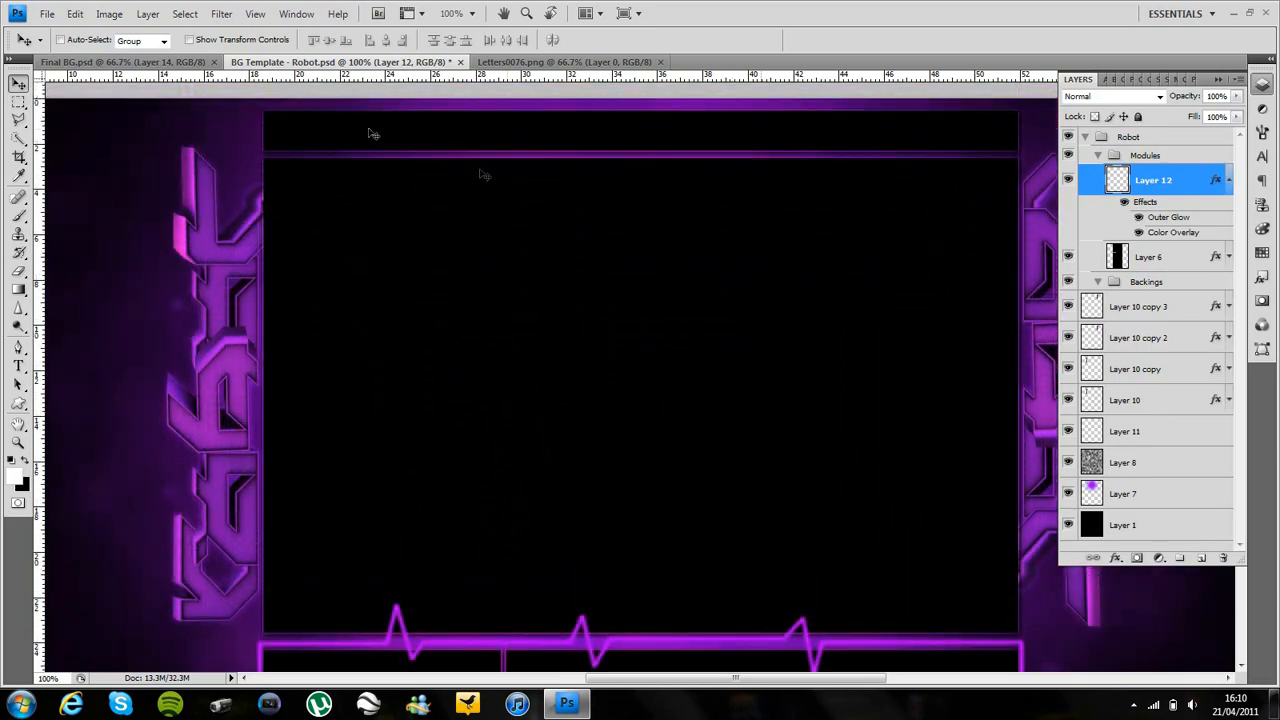
left_click(175, 63)
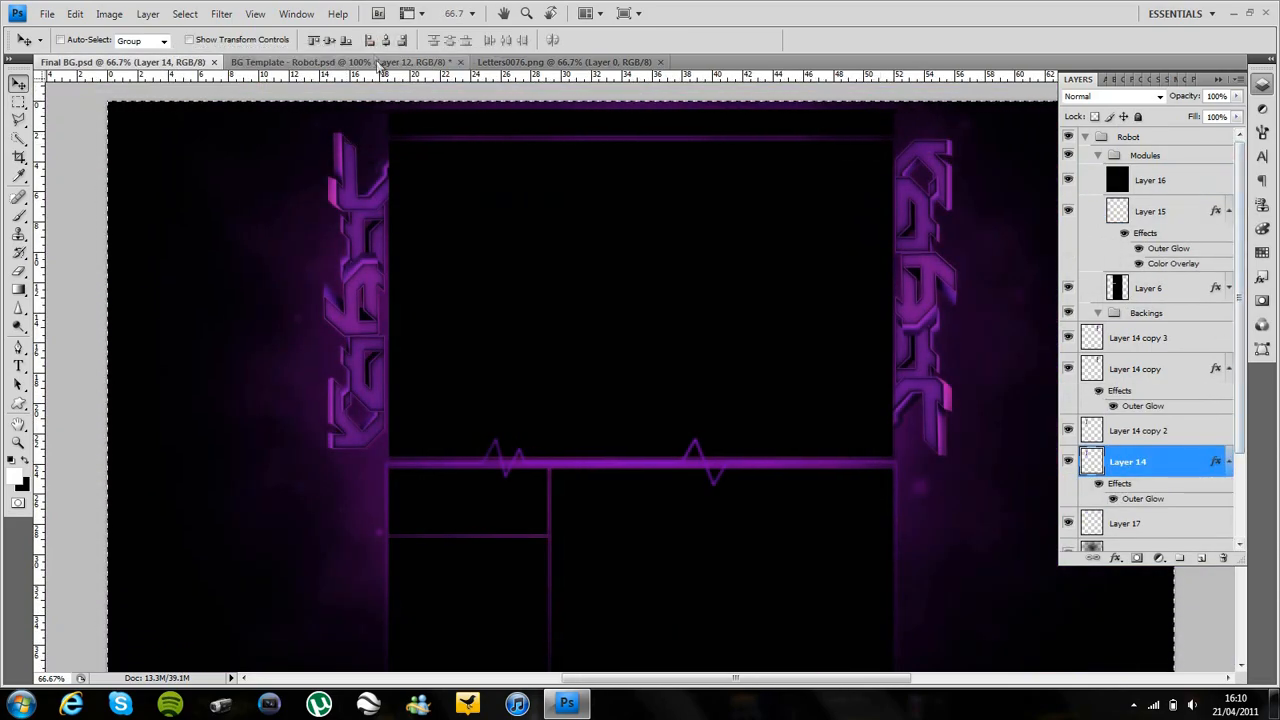
scroll(1183, 318, "down", 1)
scroll(1183, 318, "down", 4)
scroll(1183, 318, "up", 5)
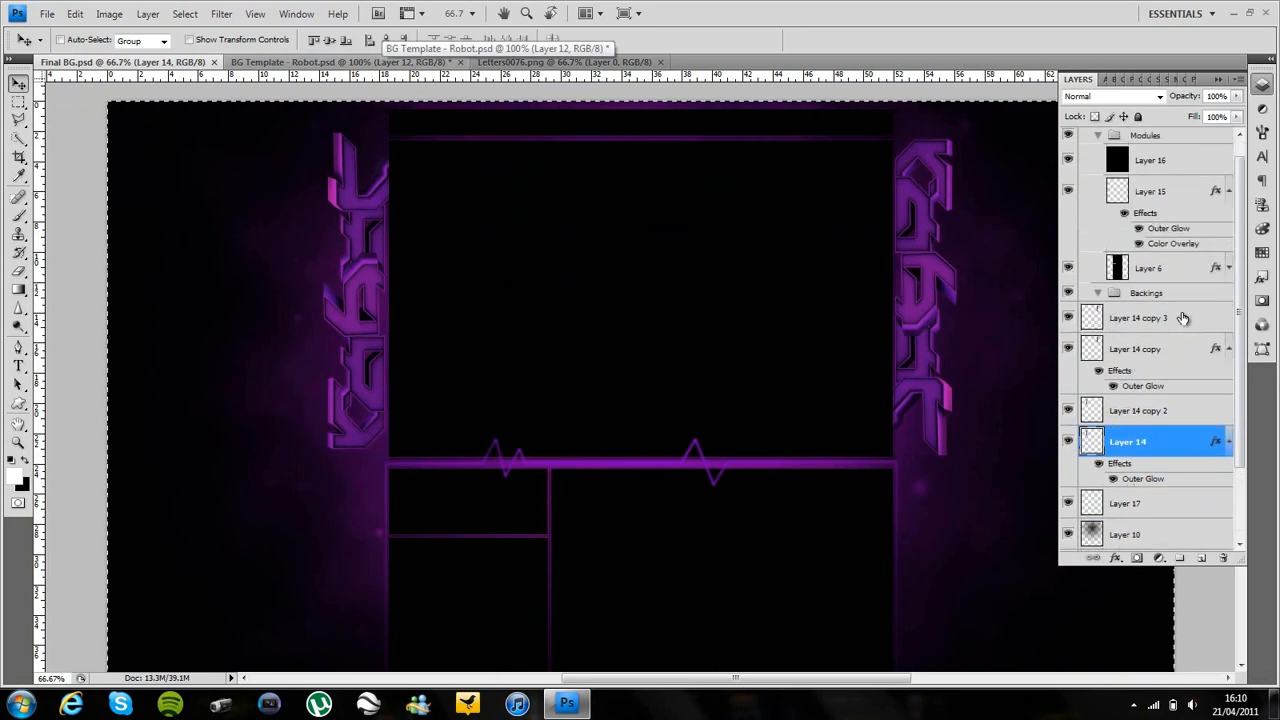
left_click(352, 63)
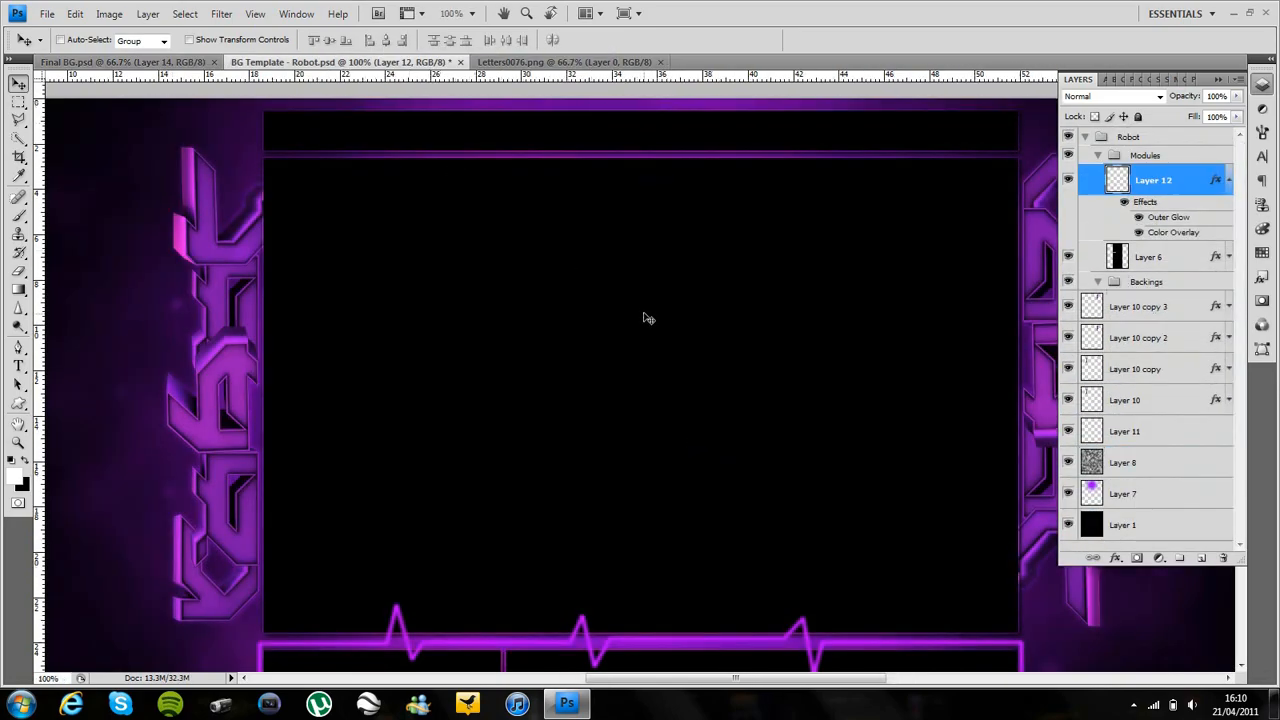
- Add a new layer above the heartbeat line, fill it with black, and set it to 26% opacity with the Normal blend mode
left_click(1201, 558)
key("alt+BackSpace")
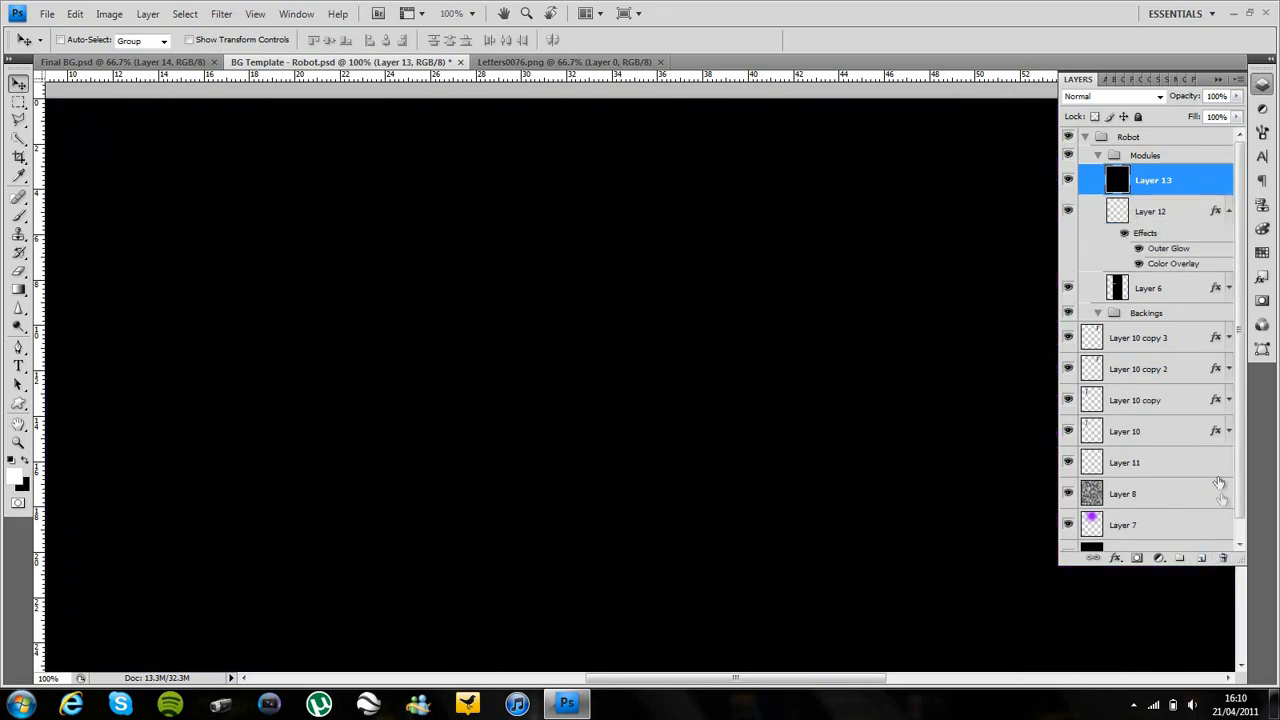
left_click_drag(1185, 96, 1114, 97)
left_click(1114, 97)
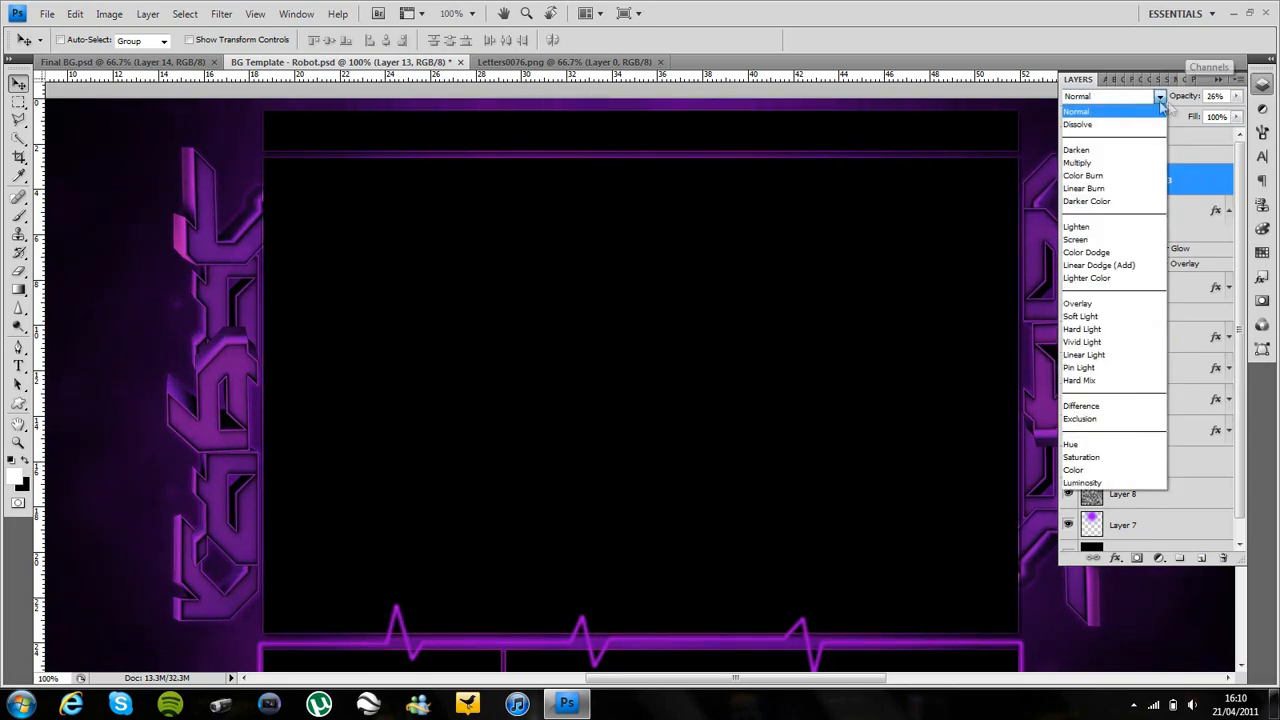
left_click(1160, 97)
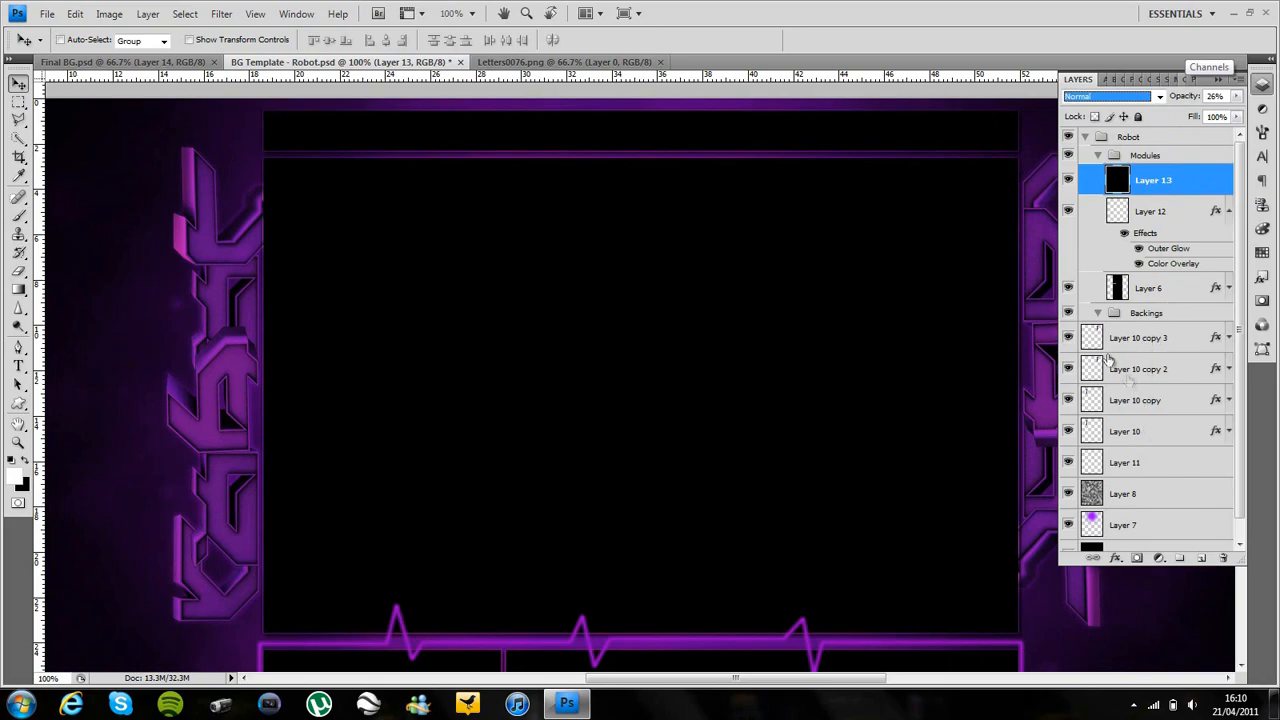
- Hide the heartbeat line layer, Layer 12, and check the overall background without it
left_click(1068, 211)
left_click(1264, 85)
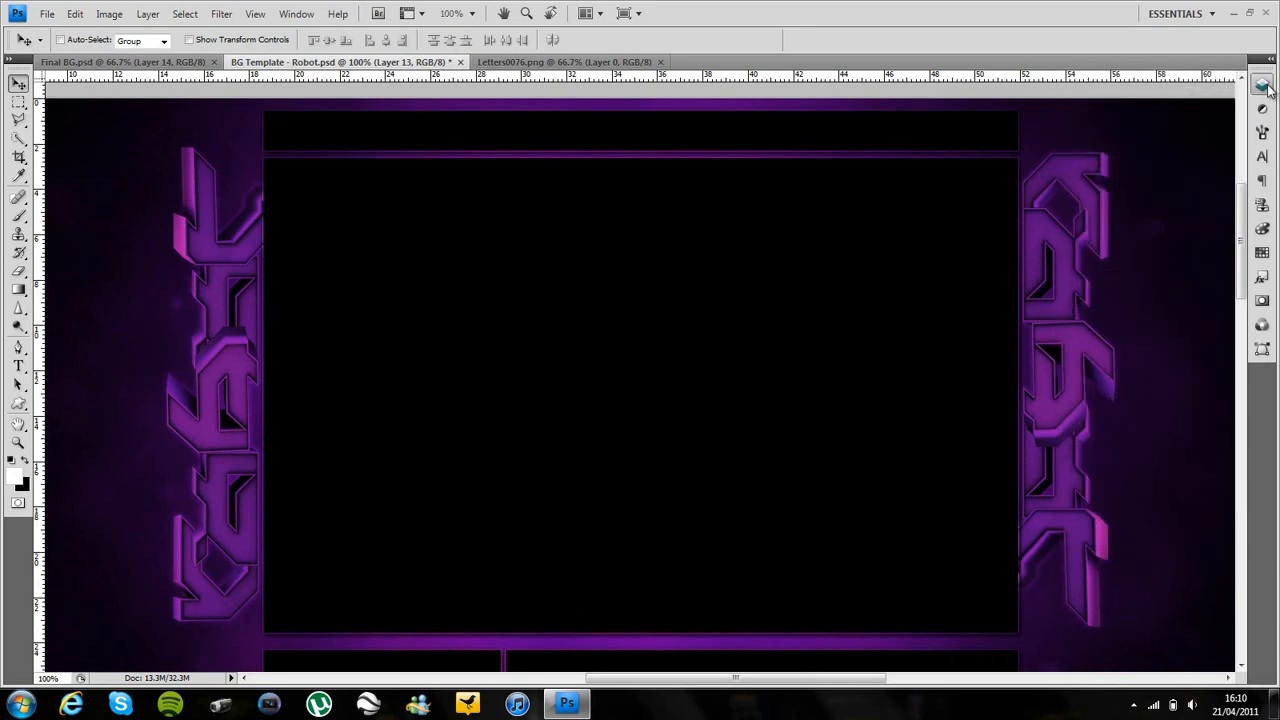
key("ctrl+minus")
key("ctrl+minus")
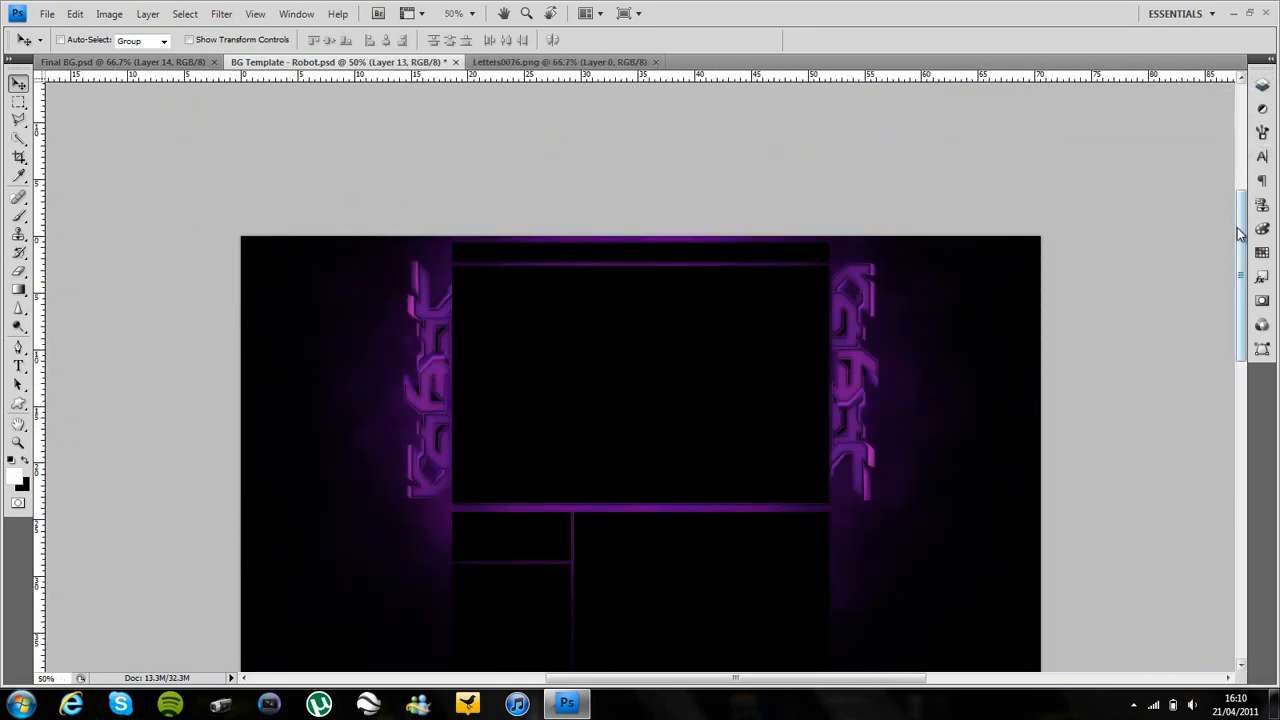
left_click_drag(1237, 234, 1230, 300)
left_click(1262, 84)
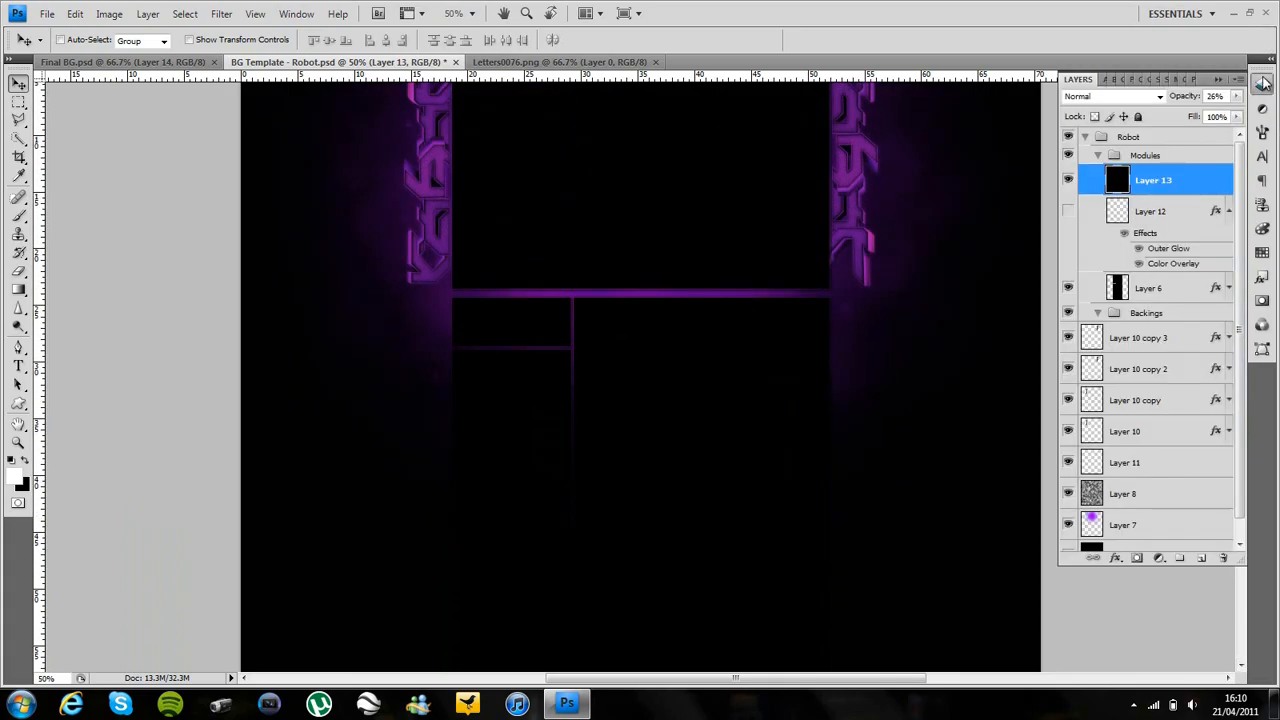
scroll(1165, 343, "down", 1)
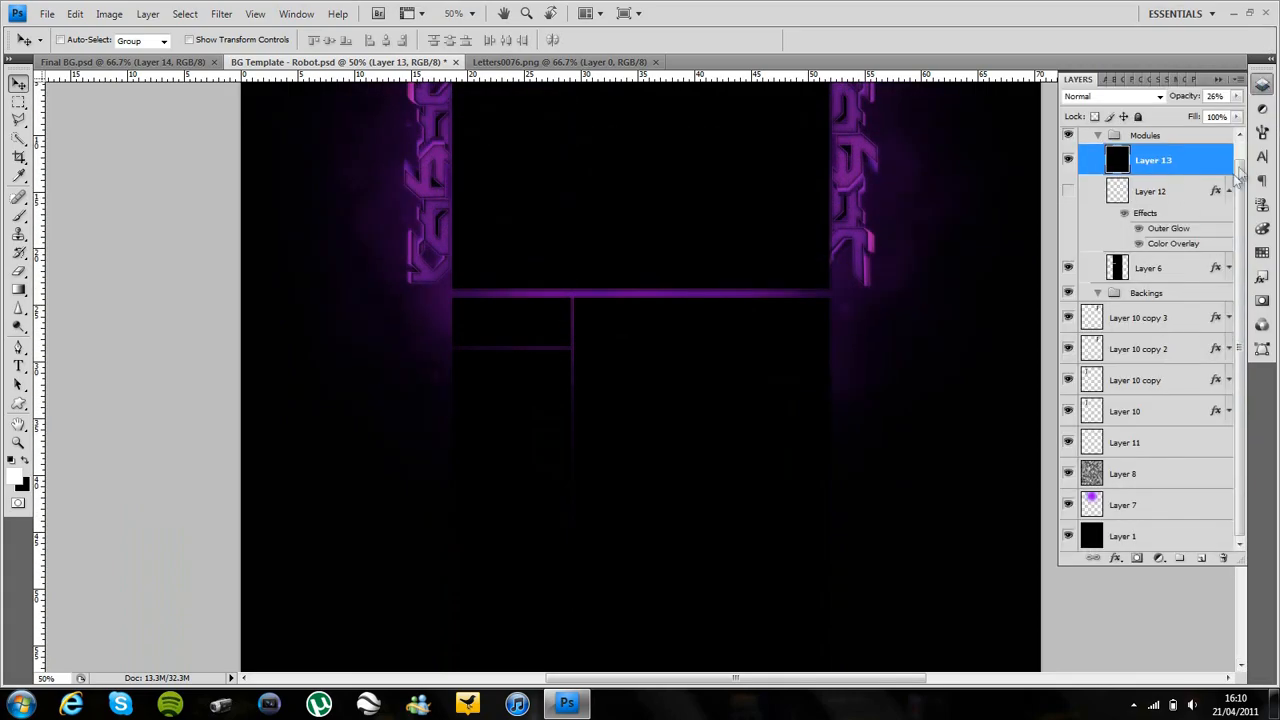
left_click(1257, 88)
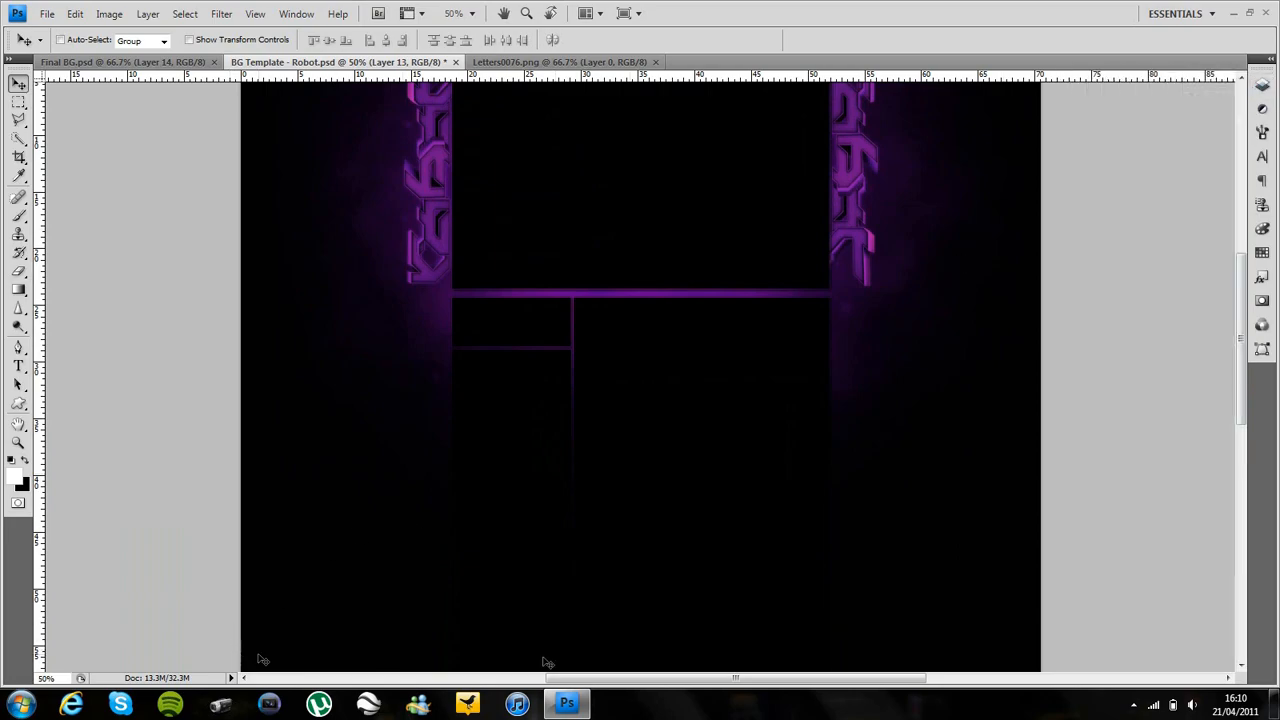
left_click(1135, 706)
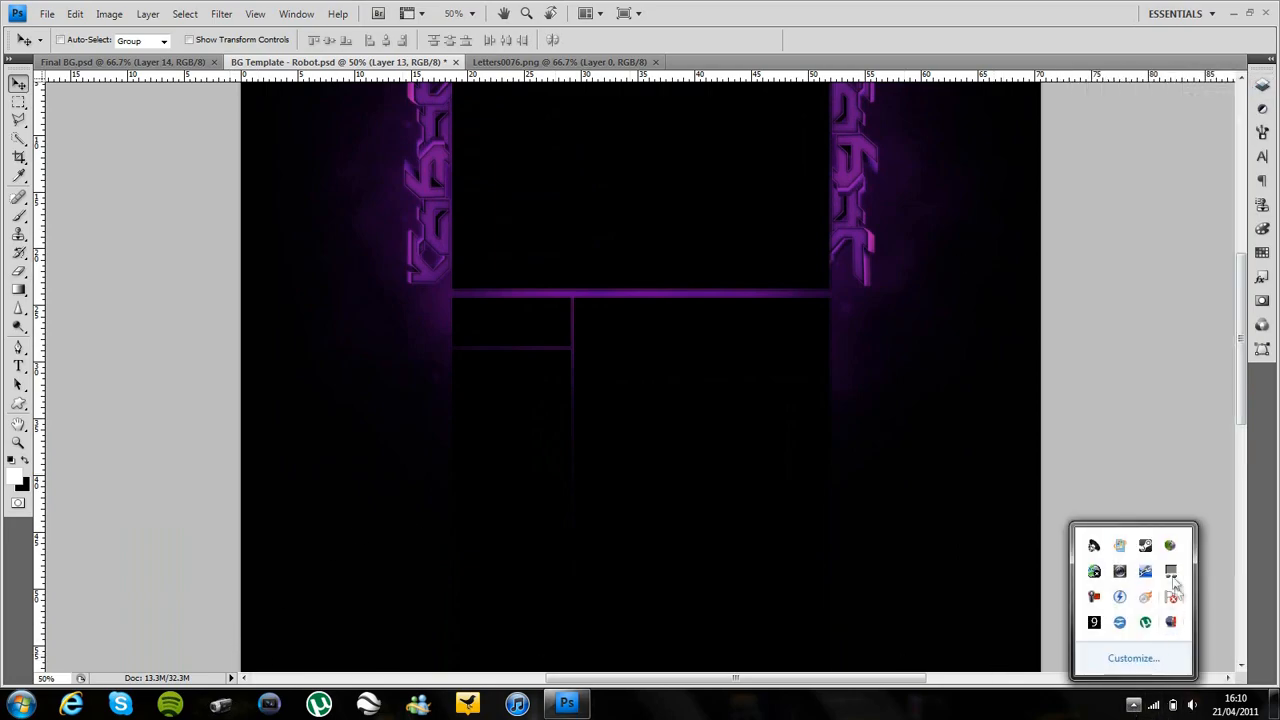